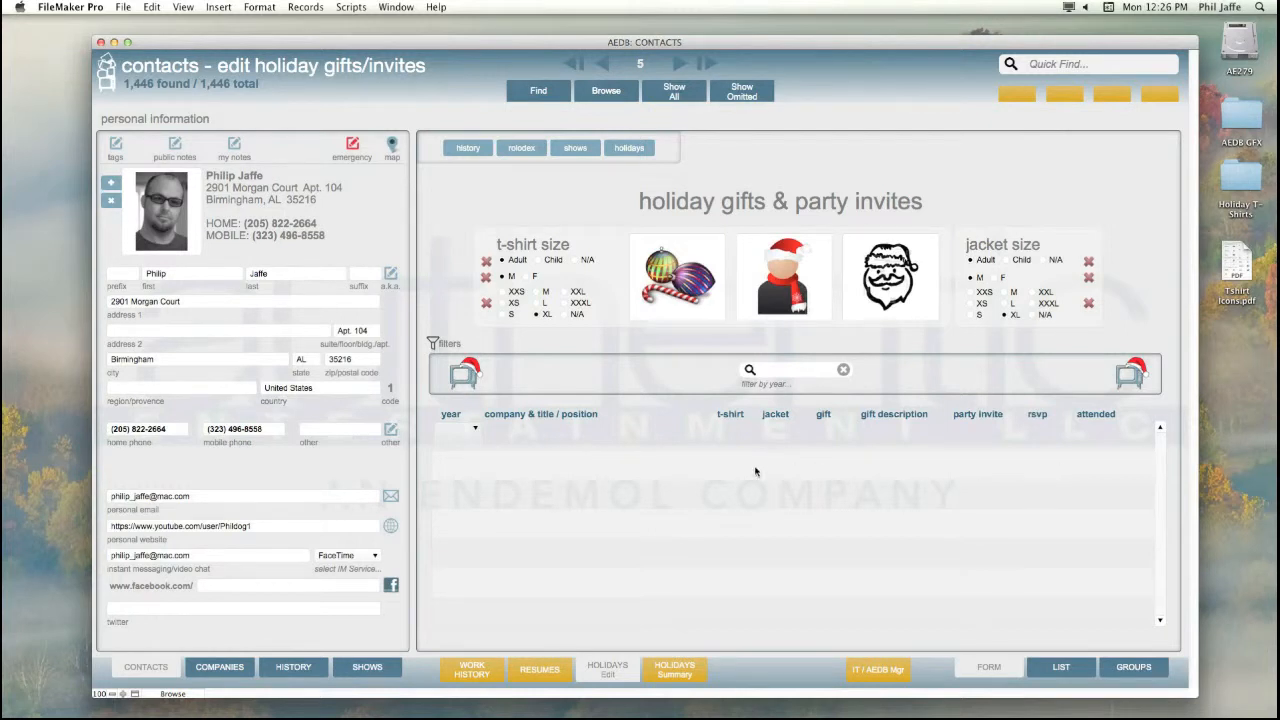
- Add a 2014 holiday entry for the Authentic Entertainment - Database Manager position
{"action": "left_click", "coordinate": [468, 436]}
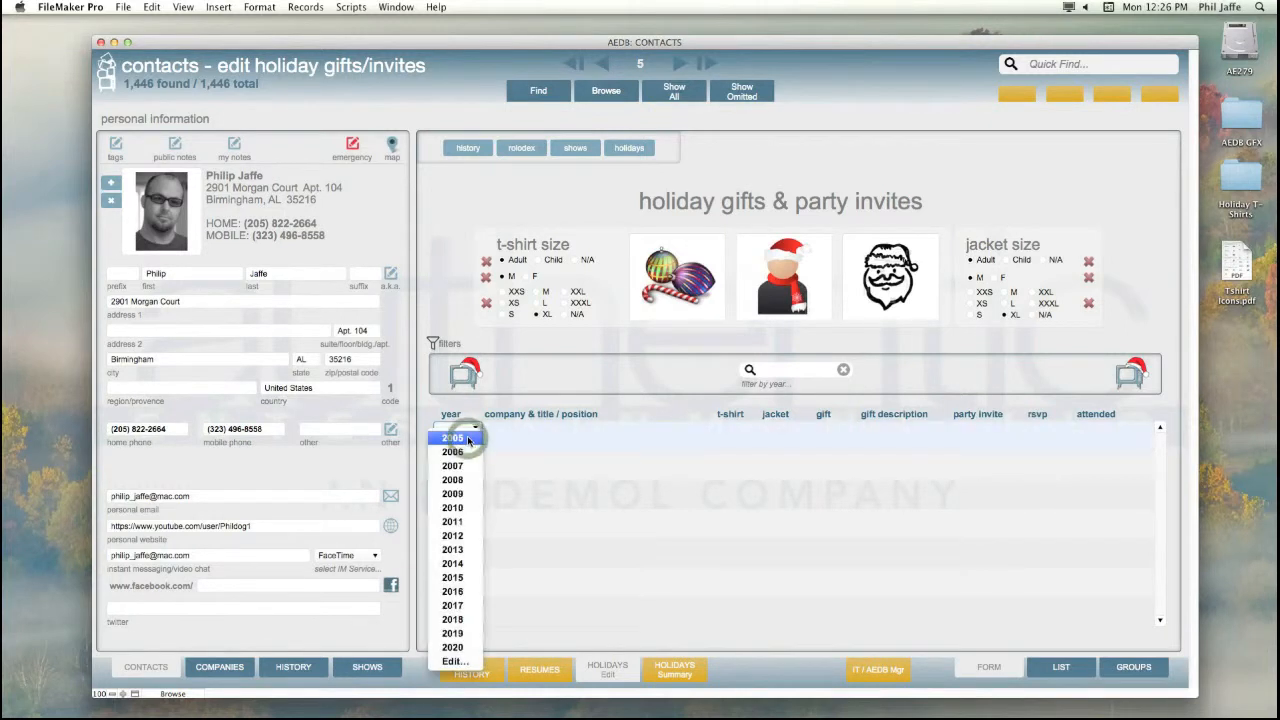
{"action": "left_click", "coordinate": [455, 564]}
{"action": "left_click", "coordinate": [587, 443]}
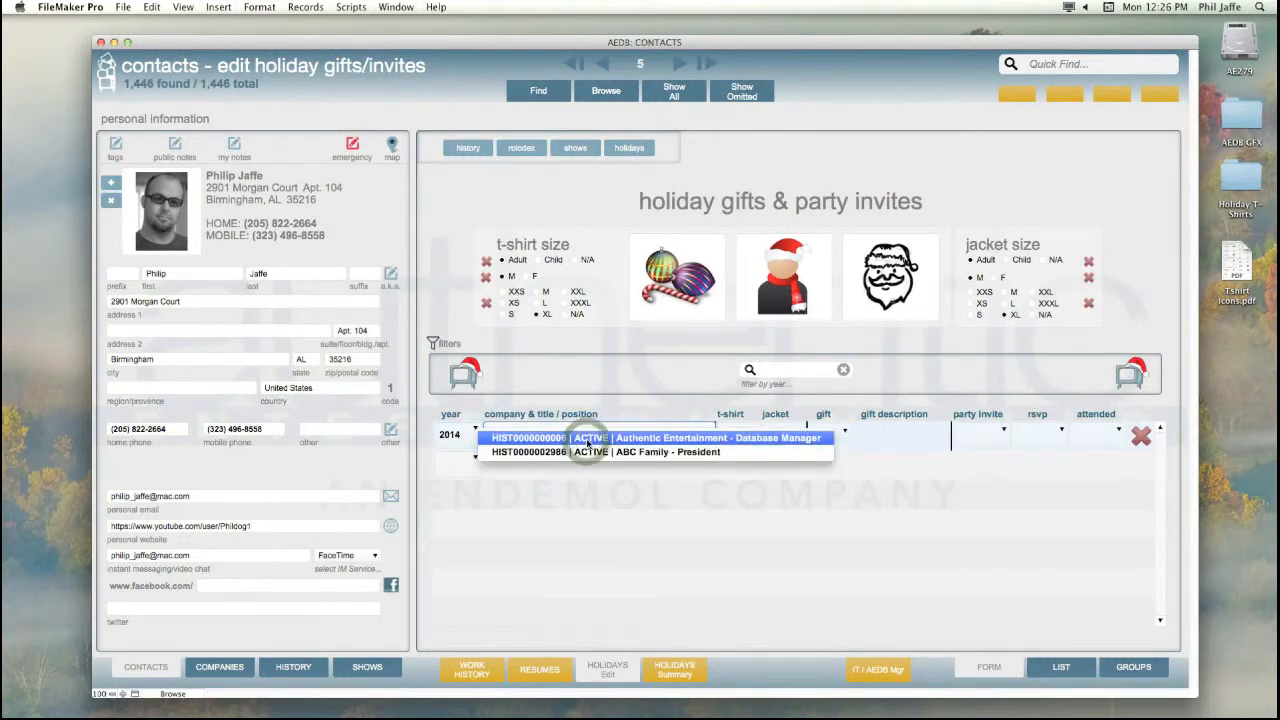
{"action": "left_click", "coordinate": [650, 443]}
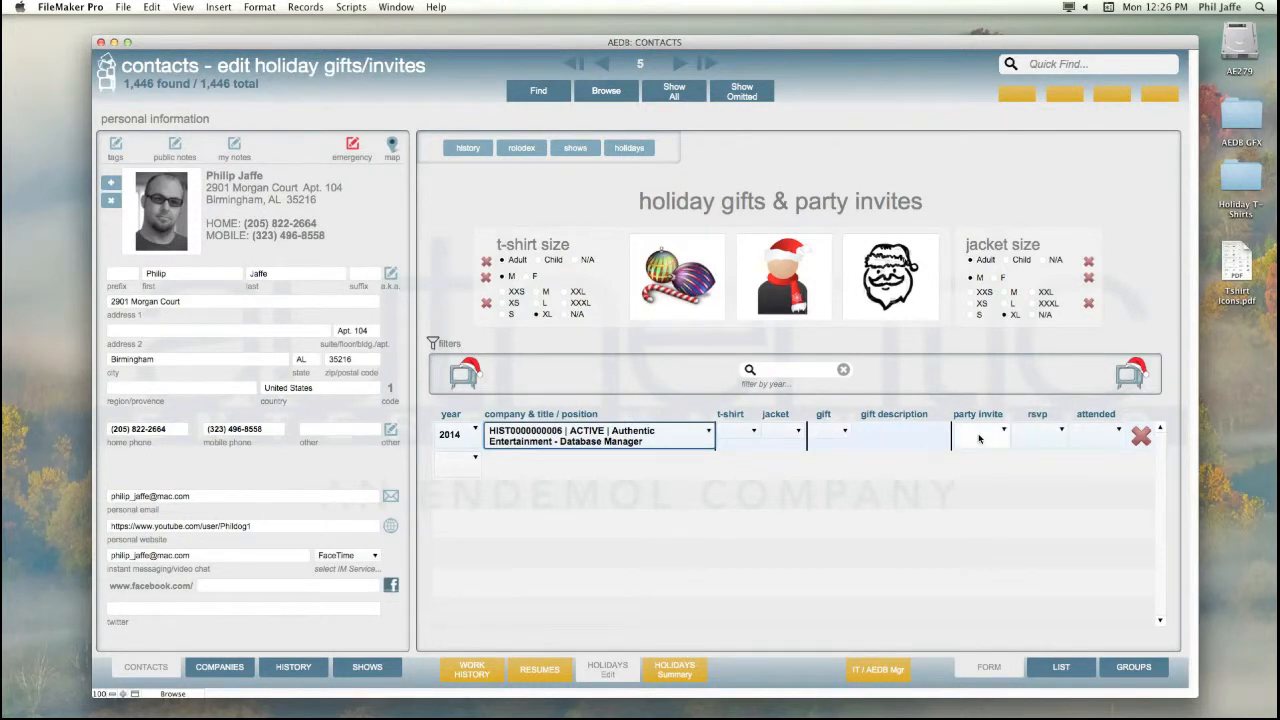
- Set the Authentic Entertainment entry's t-shirt to YES, jacket to NO and gift to YES, with EMPLOYEE as the gift description
{"action": "left_click", "coordinate": [741, 433]}
{"action": "left_click", "coordinate": [739, 433]}
{"action": "left_click", "coordinate": [790, 433]}
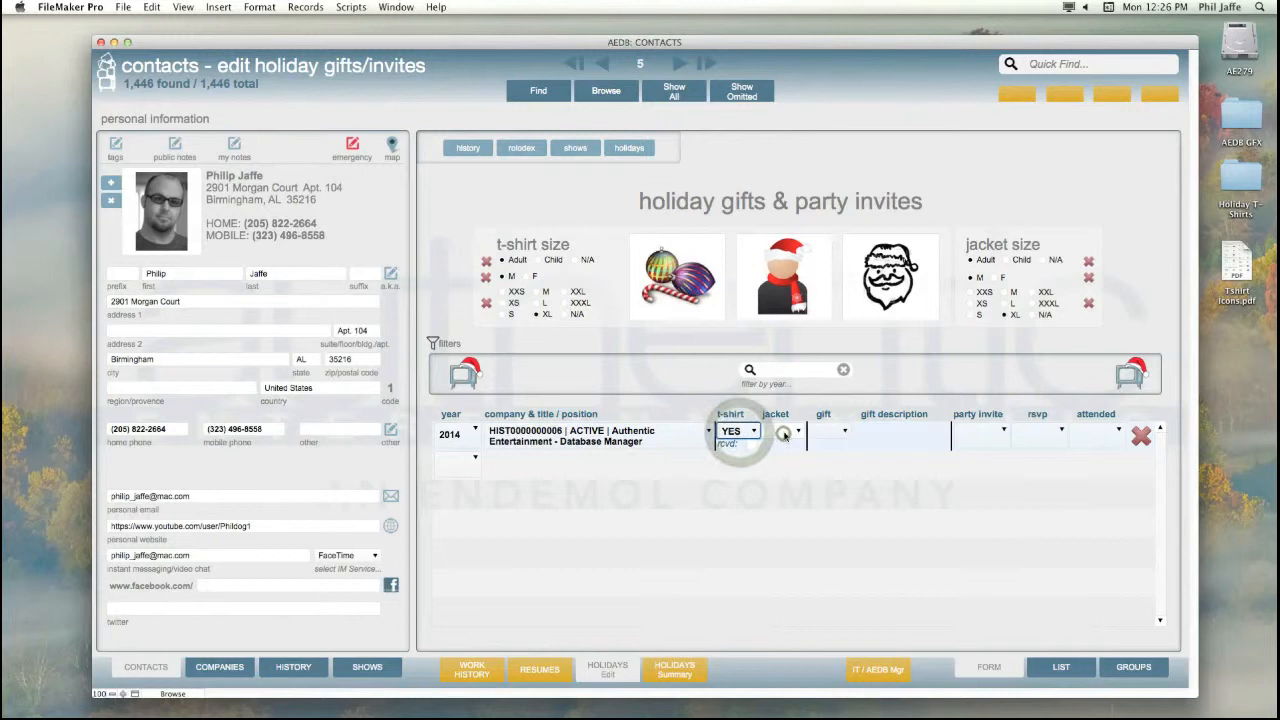
{"action": "left_click", "coordinate": [780, 448]}
{"action": "left_click", "coordinate": [826, 433]}
{"action": "left_click", "coordinate": [828, 446]}
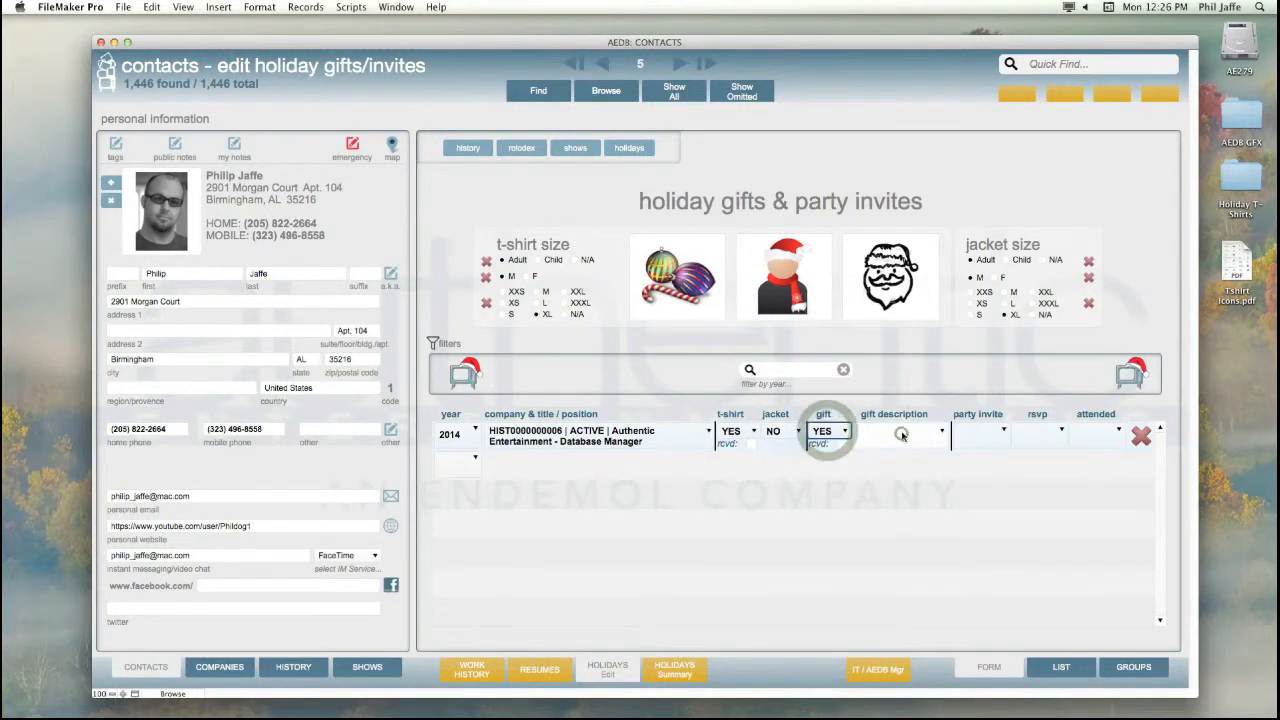
{"action": "left_click", "coordinate": [902, 433]}
{"action": "left_click", "coordinate": [887, 574]}
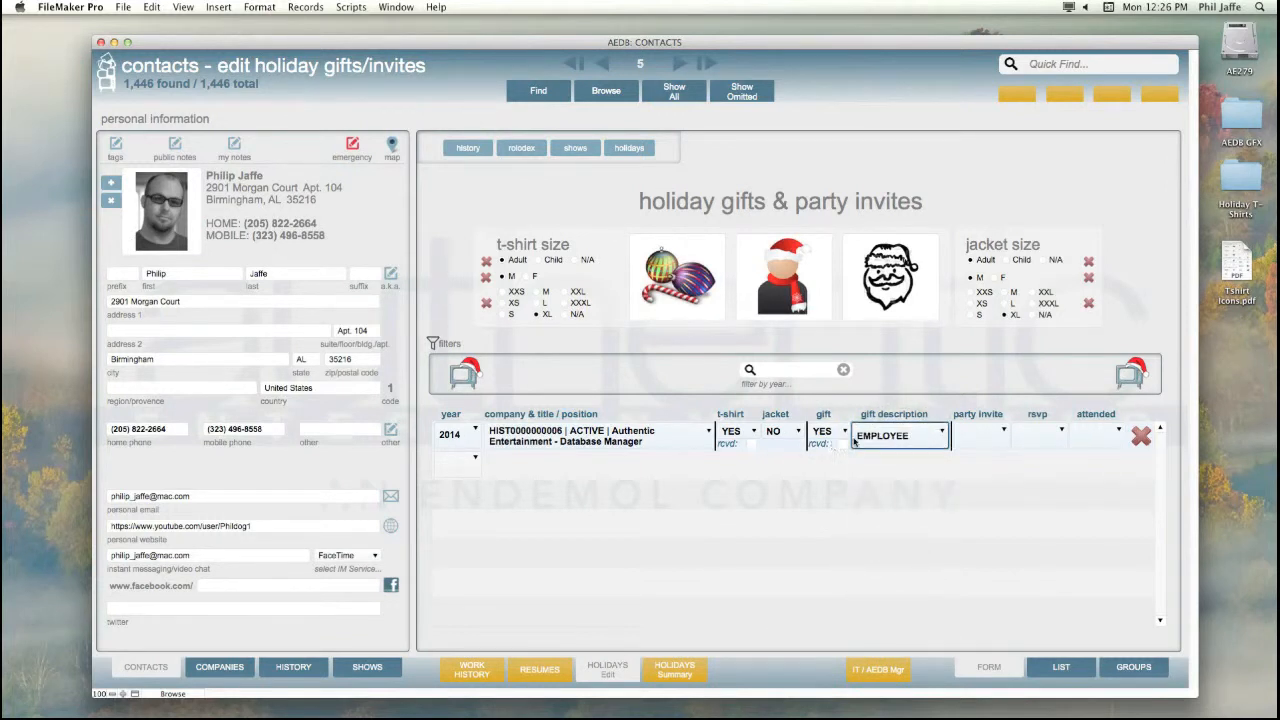
- Set the Authentic Entertainment entry's party invite to YES +1, change it to YES, and set its RSVP to NO
{"action": "left_click", "coordinate": [975, 436]}
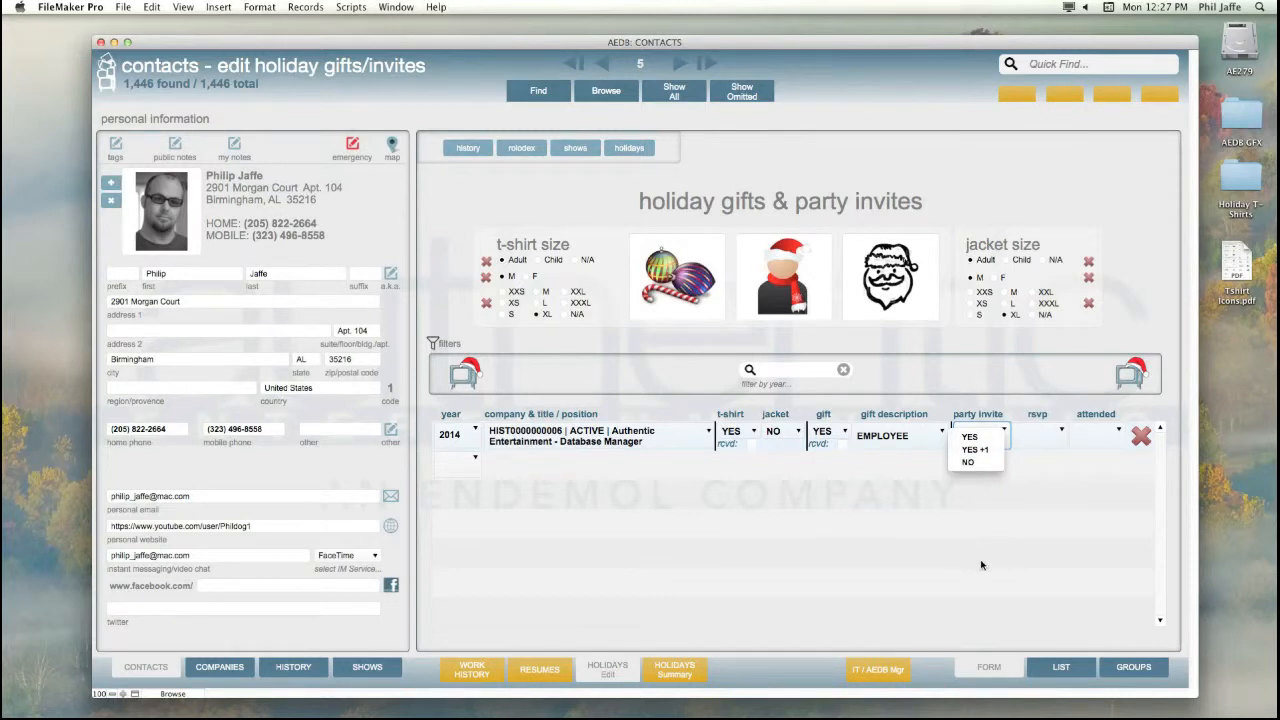
{"action": "left_click", "coordinate": [975, 449]}
{"action": "left_click", "coordinate": [973, 437]}
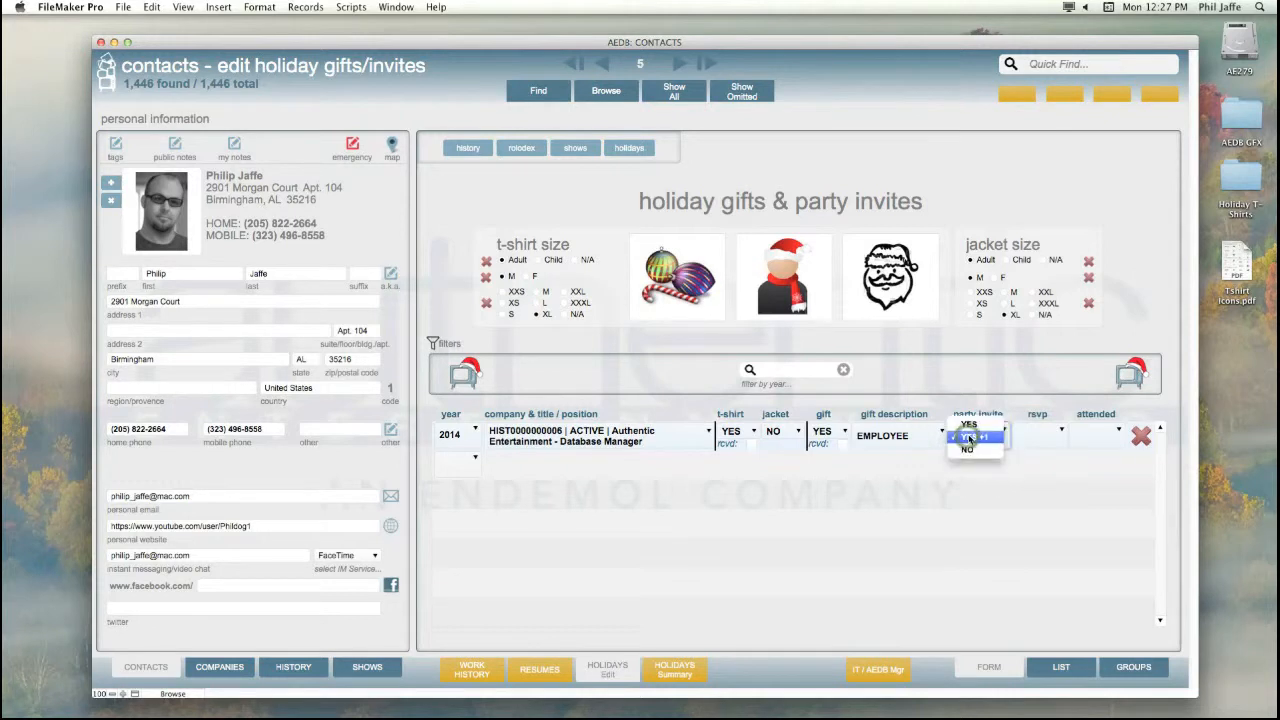
{"action": "left_click", "coordinate": [968, 428]}
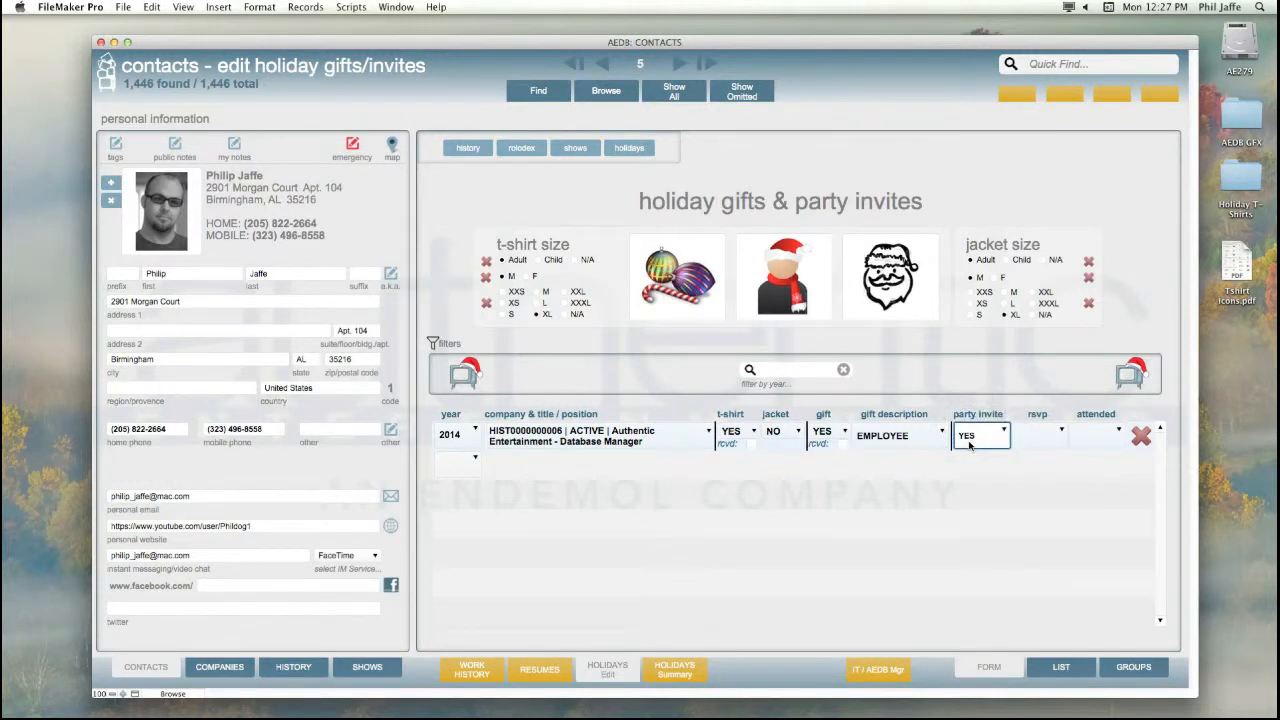
{"action": "left_click", "coordinate": [1043, 441]}
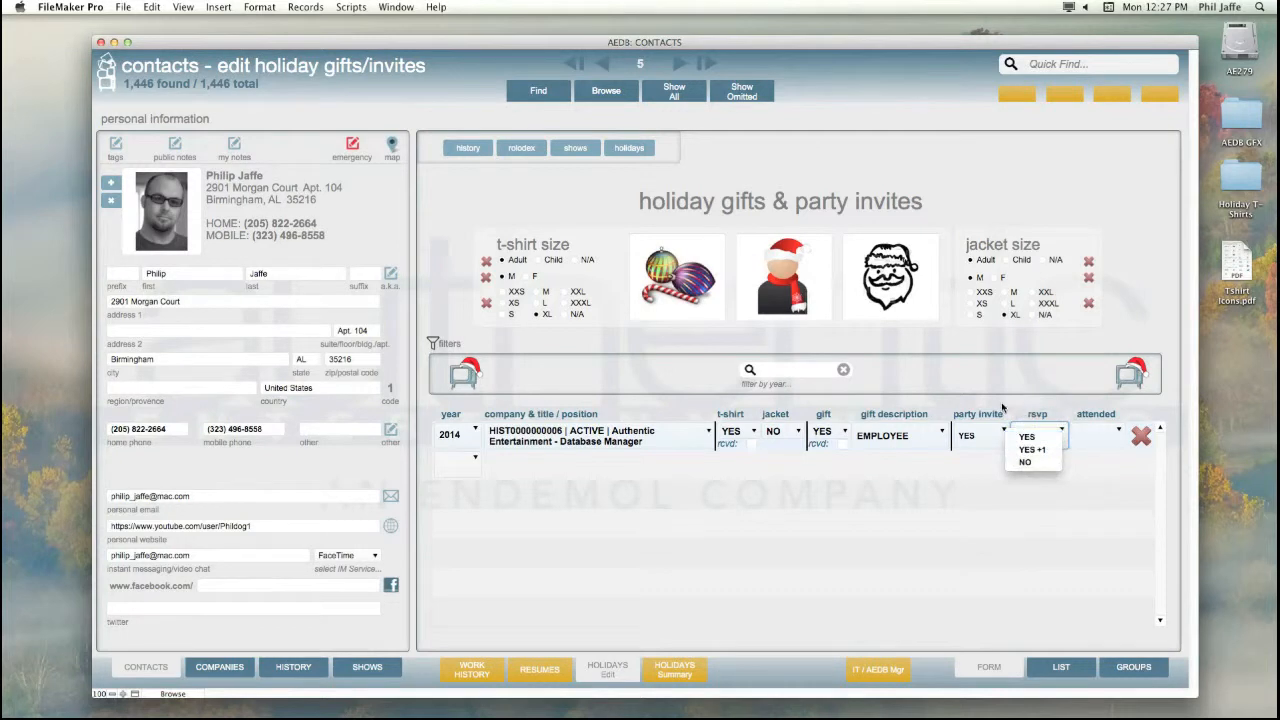
{"action": "left_click", "coordinate": [1025, 464]}
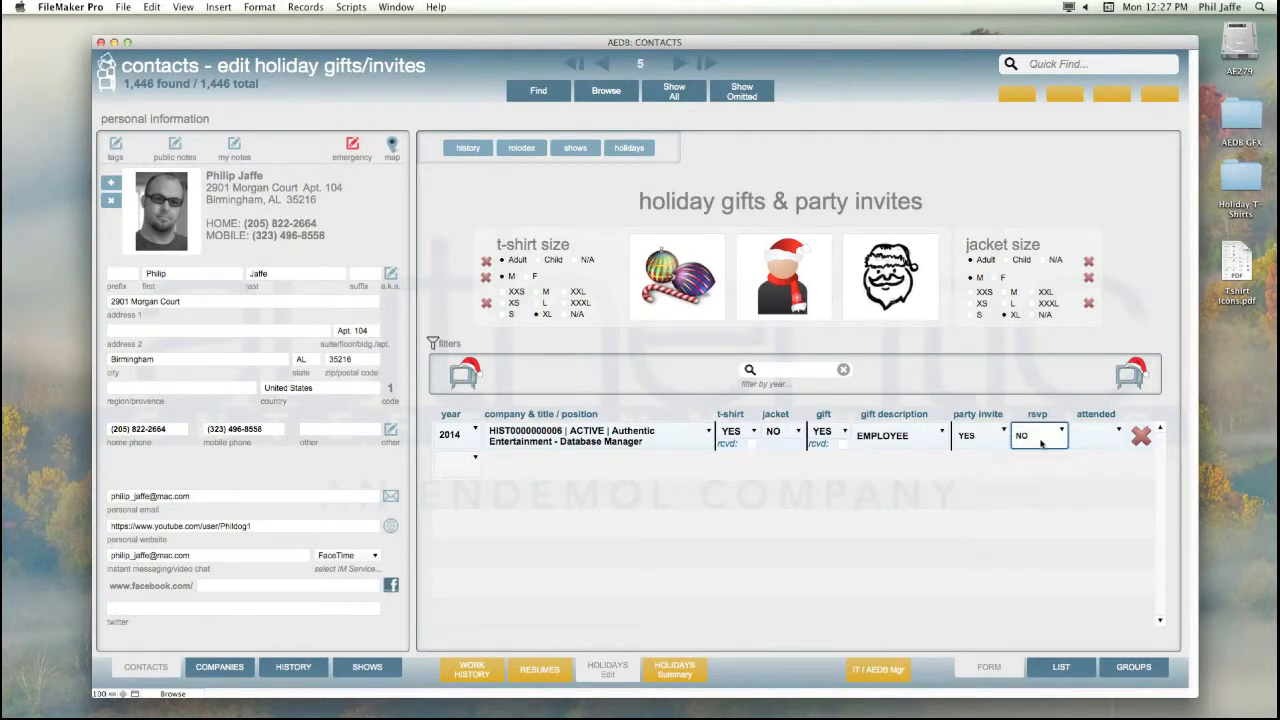
- Keep the Authentic Entertainment entry's party invite at YES and change its RSVP to YES
{"action": "left_click", "coordinate": [1026, 437]}
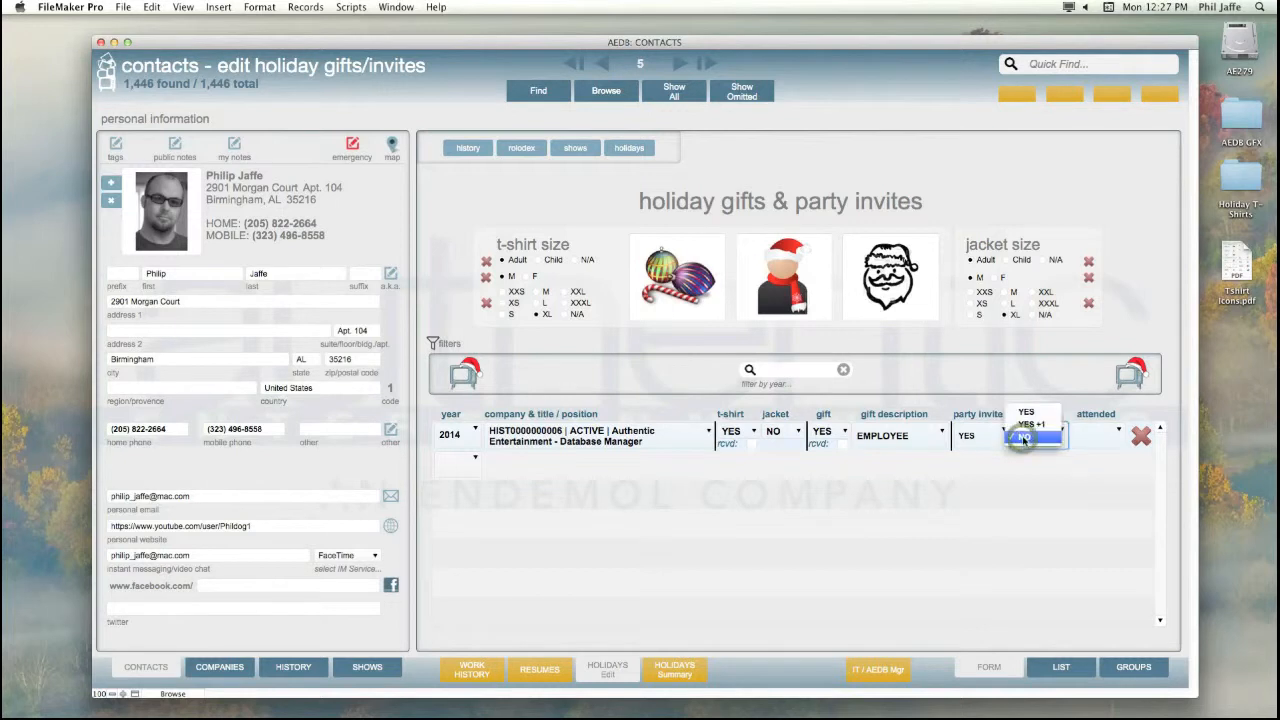
{"action": "left_click", "coordinate": [1024, 437]}
{"action": "left_click", "coordinate": [970, 437]}
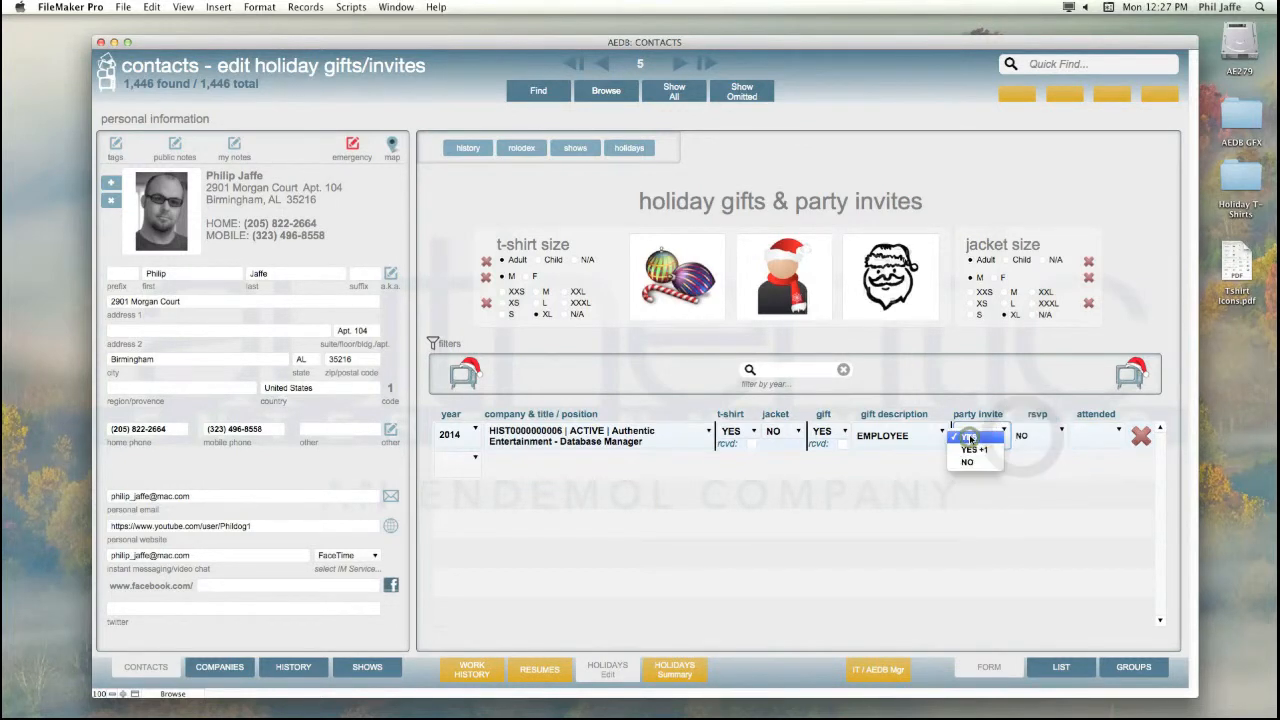
{"action": "left_click", "coordinate": [970, 437]}
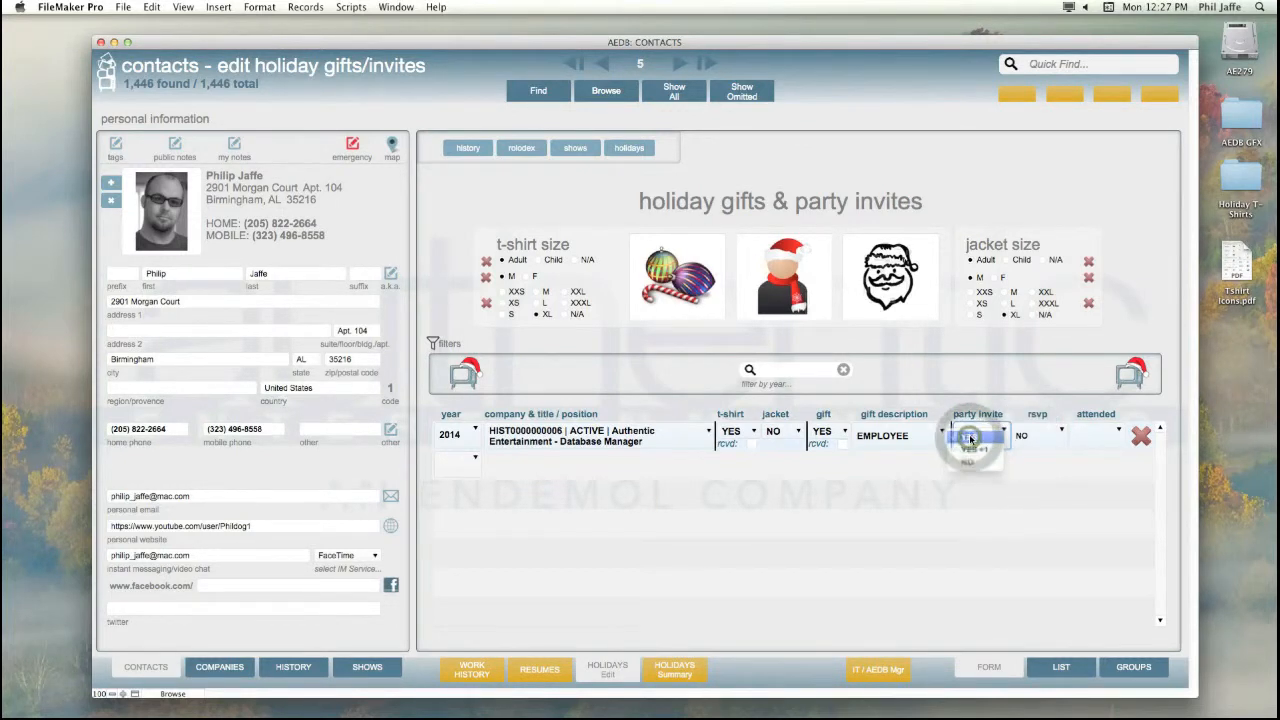
{"action": "left_click", "coordinate": [1024, 437]}
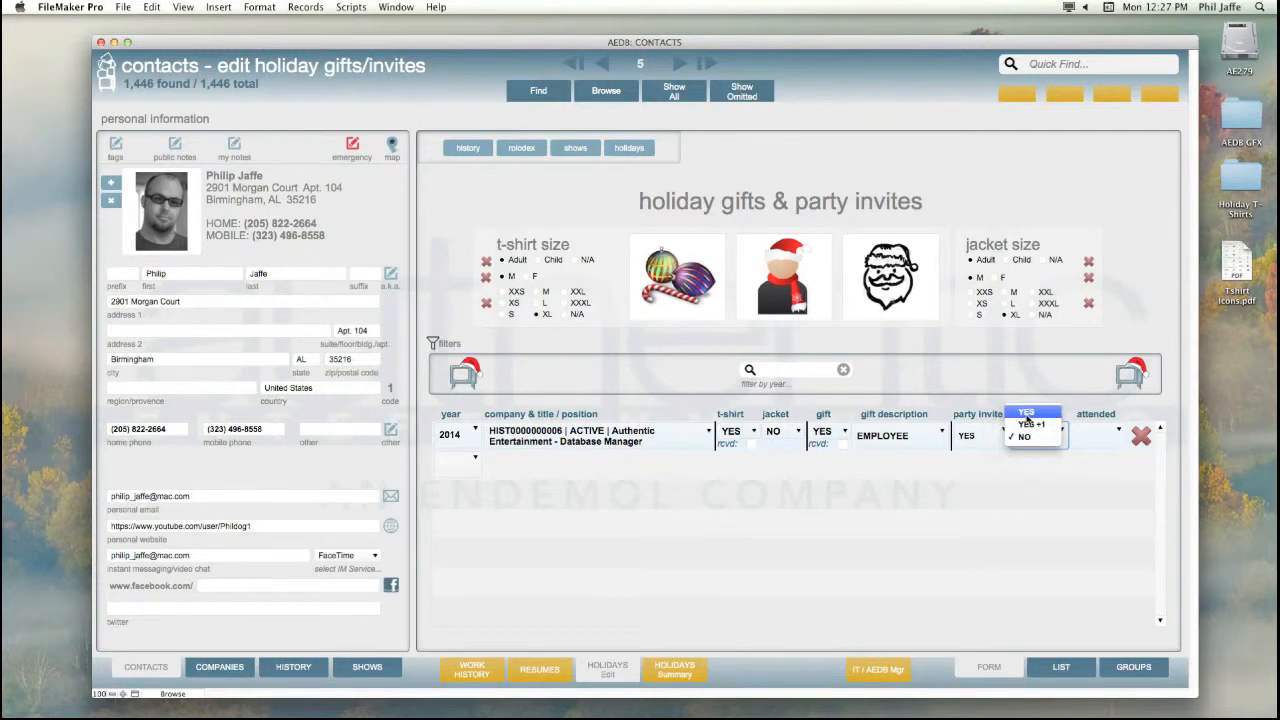
{"action": "left_click", "coordinate": [1025, 416]}
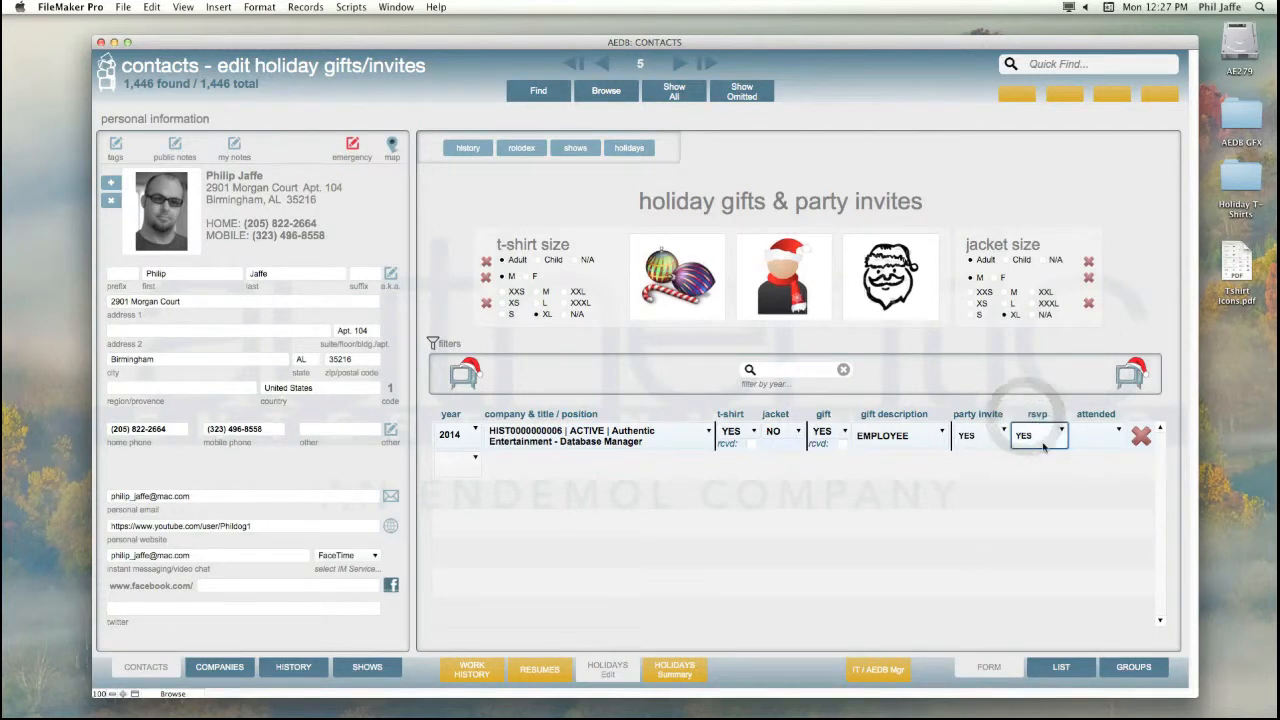
- Change the Authentic Entertainment entry's party invite to YES +1
{"action": "left_click", "coordinate": [968, 437]}
{"action": "left_click", "coordinate": [968, 440]}
{"action": "type", "text": "+1"}
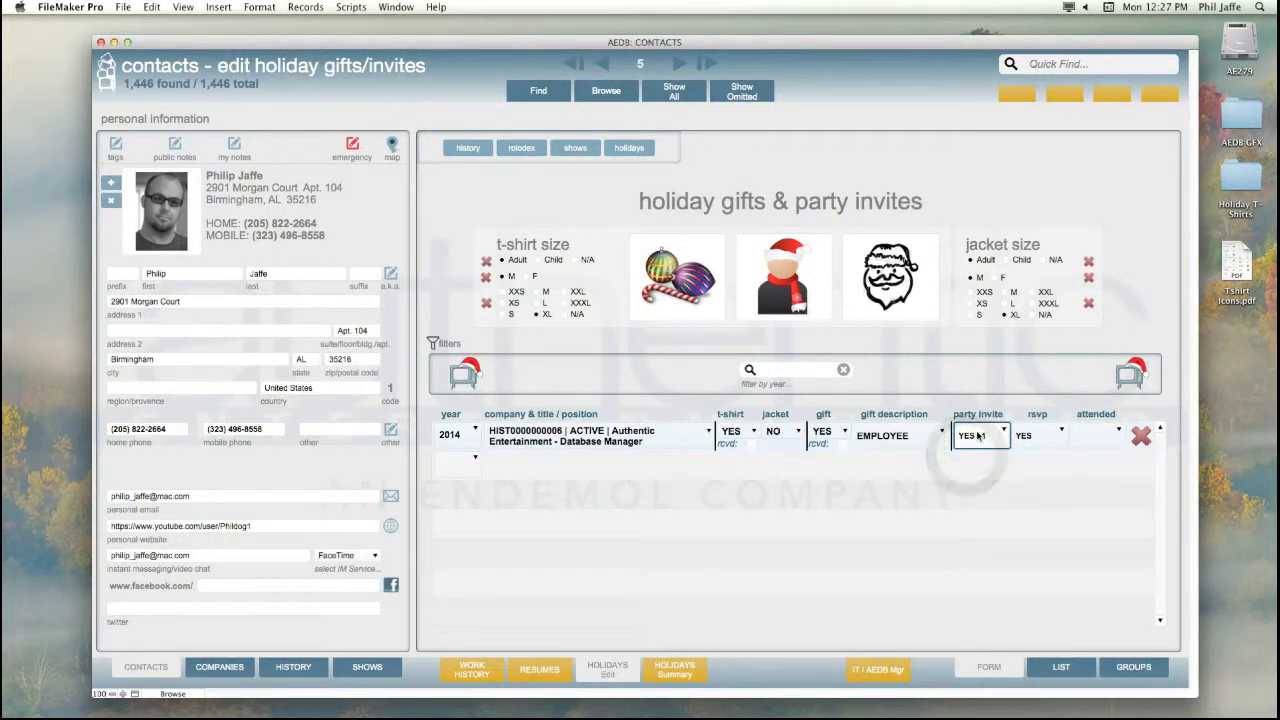
- Set the Authentic Entertainment entry's RSVP to YES +1 and change it back to YES
{"action": "left_click", "coordinate": [1040, 436]}
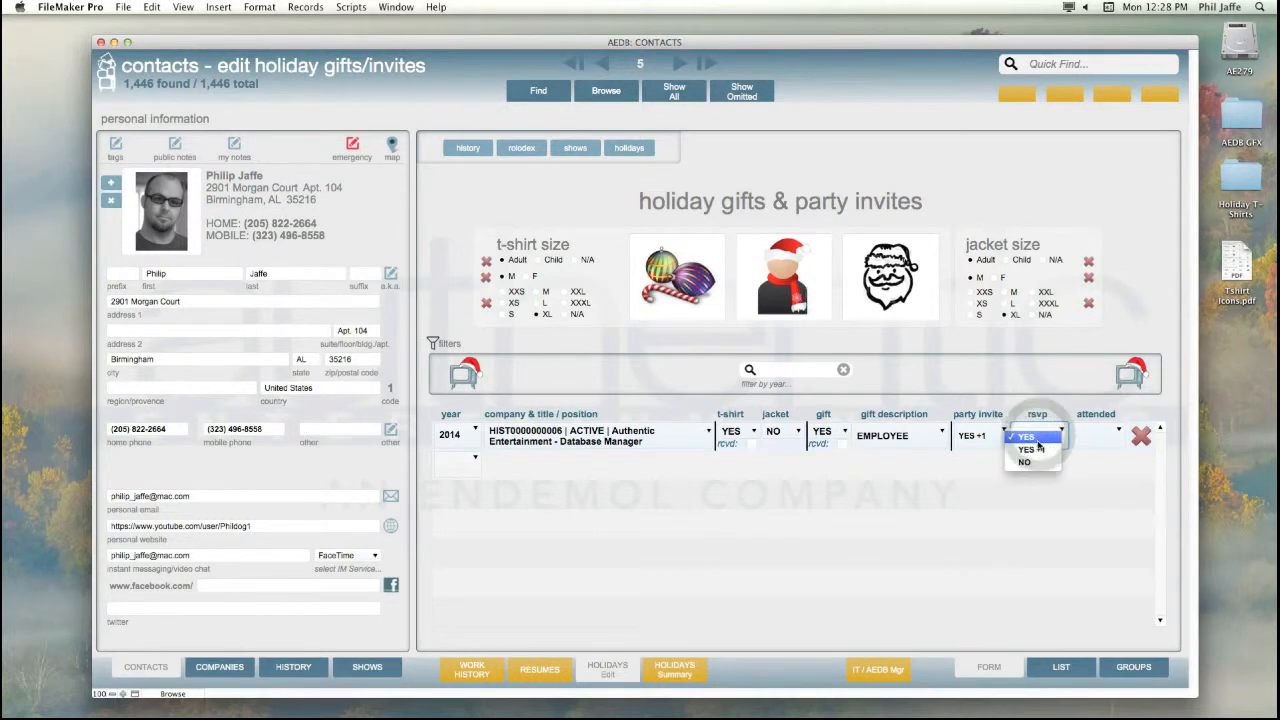
{"action": "left_click", "coordinate": [1038, 451]}
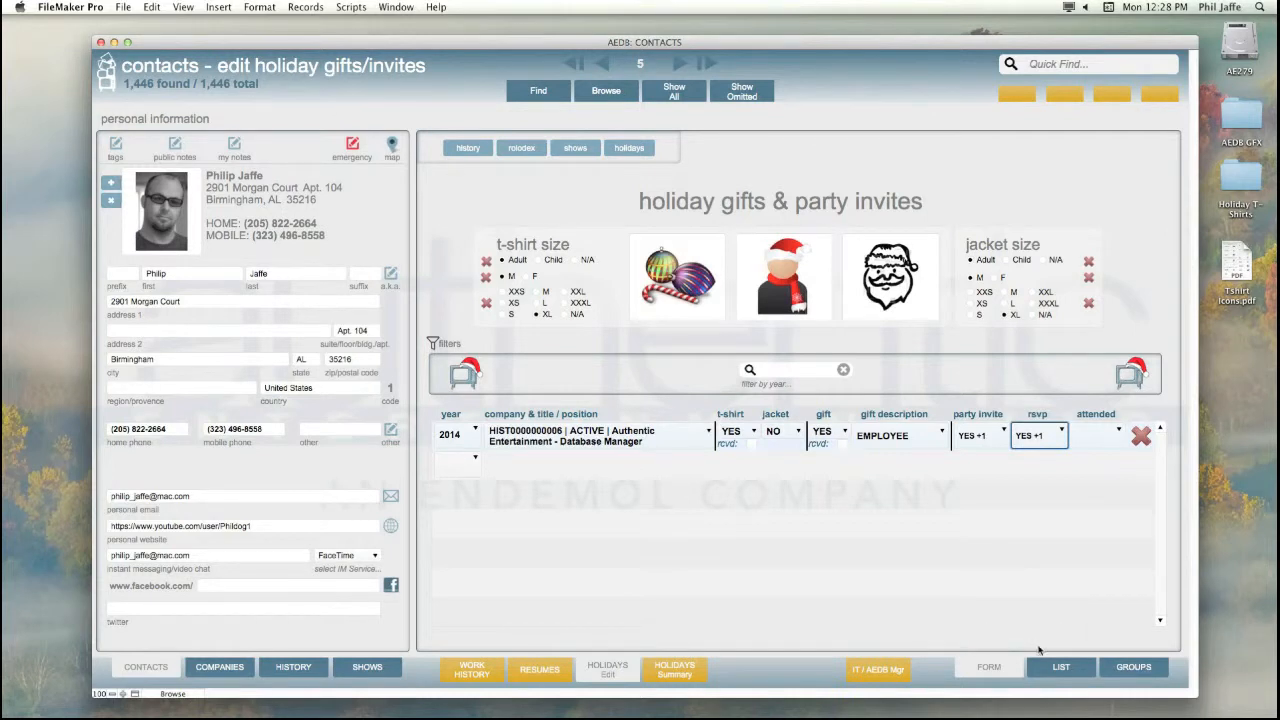
{"action": "left_click", "coordinate": [1040, 437]}
{"action": "left_click", "coordinate": [1040, 440]}
{"action": "left_click", "coordinate": [1038, 436]}
{"action": "left_click", "coordinate": [1033, 428]}
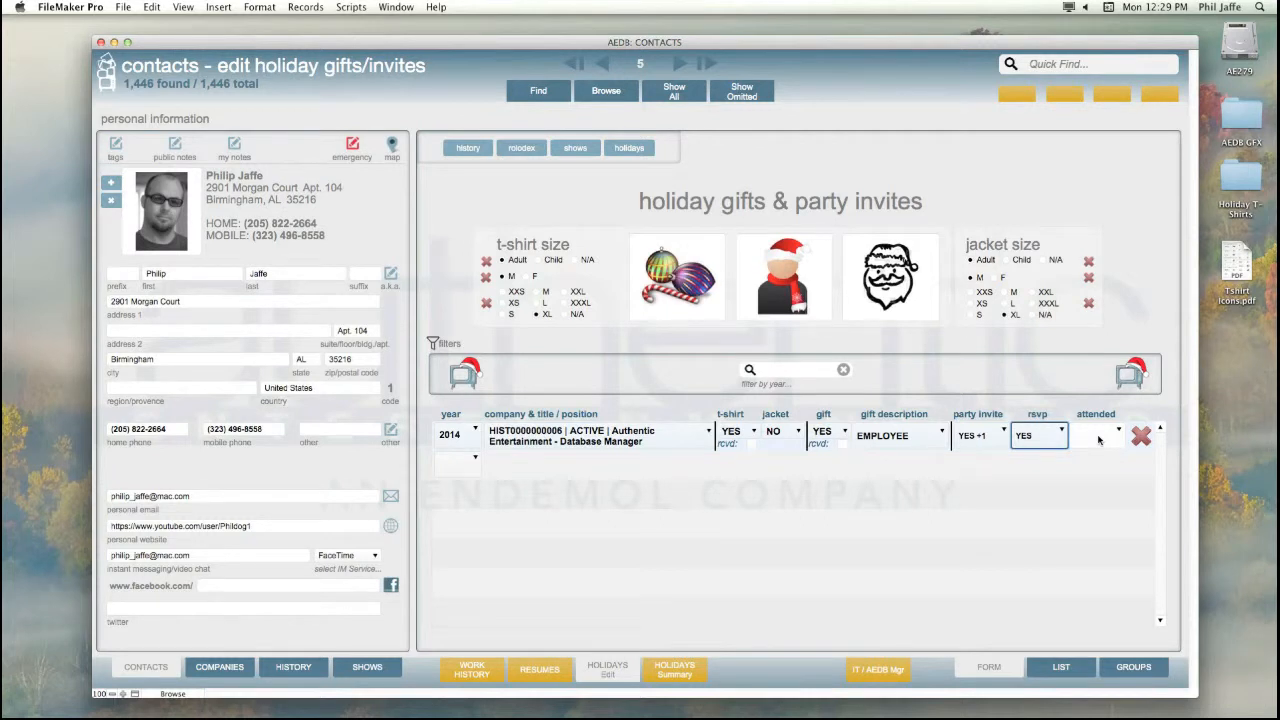
- Set the Authentic Entertainment entry's attended value to YES +1 and clear it again
{"action": "left_click", "coordinate": [1098, 439]}
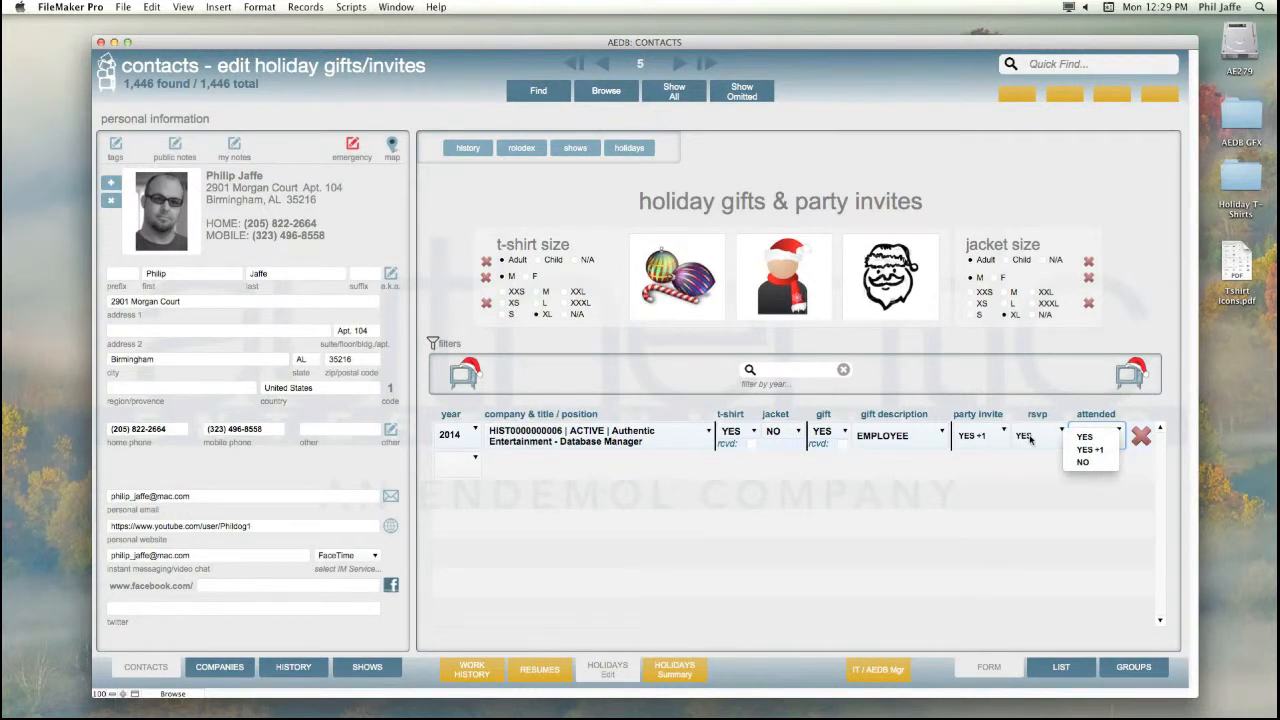
{"action": "left_click", "coordinate": [1097, 450]}
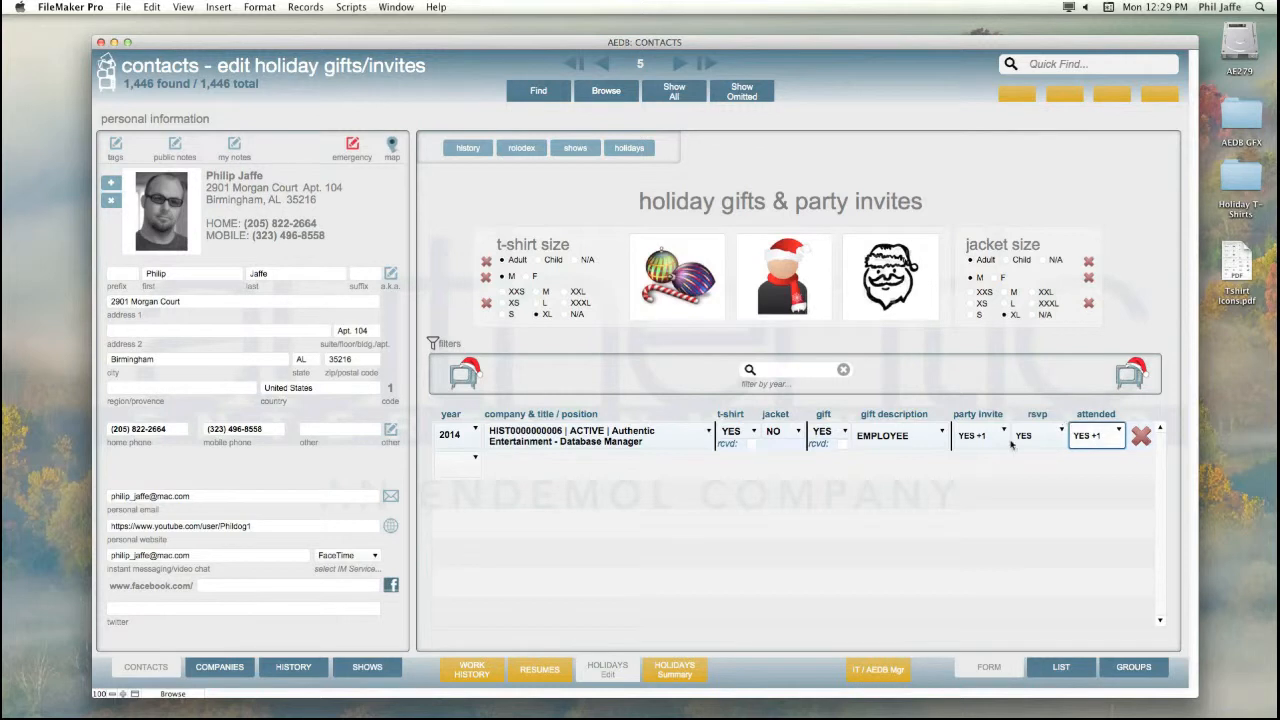
{"action": "left_click", "coordinate": [1092, 440]}
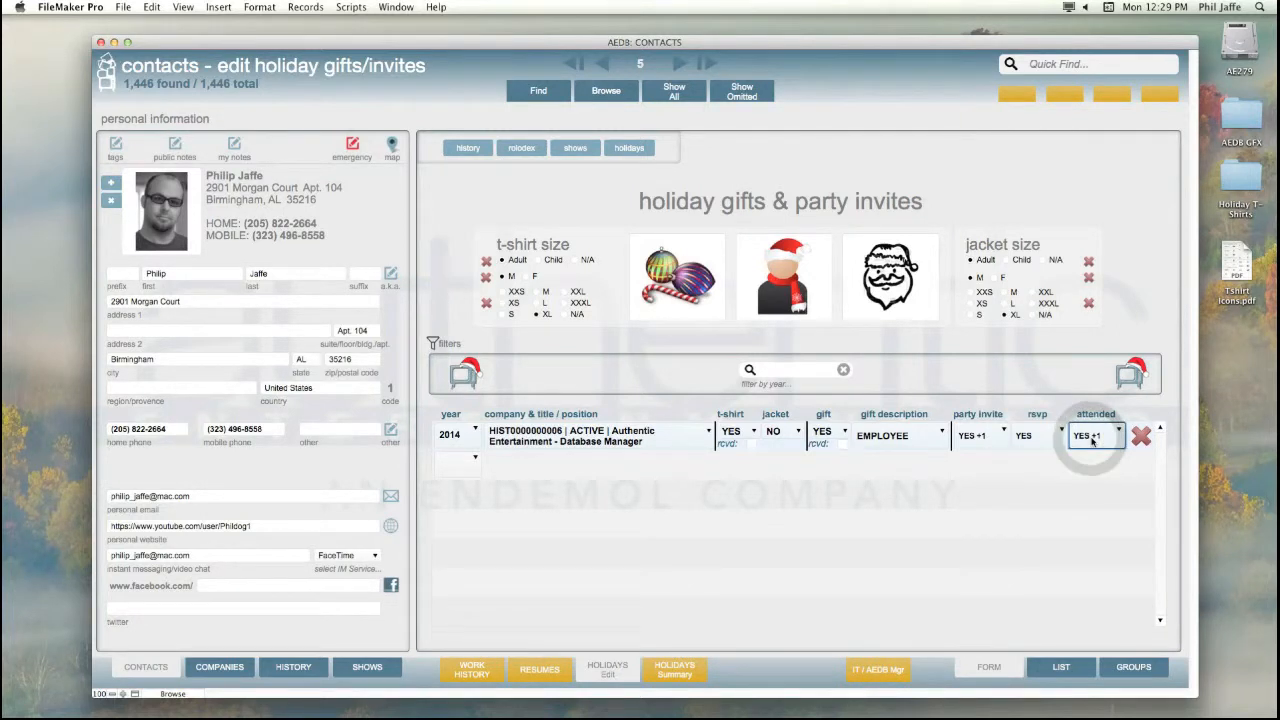
{"action": "key", "text": "BackSpace"}
- Clear the RSVP value of the Authentic Entertainment entry and commit the row
{"action": "left_click", "coordinate": [1037, 440]}
{"action": "left_click", "coordinate": [1037, 441]}
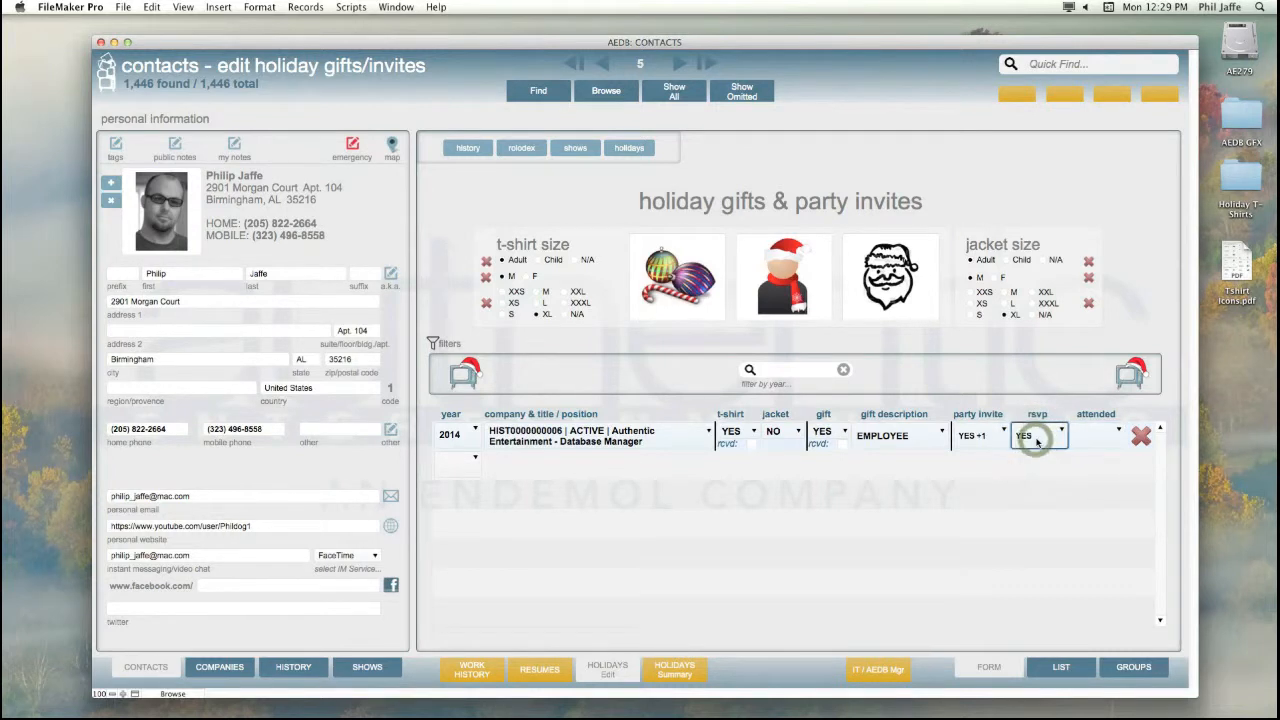
{"action": "key", "text": "BackSpace"}
{"action": "left_click", "coordinate": [982, 460]}
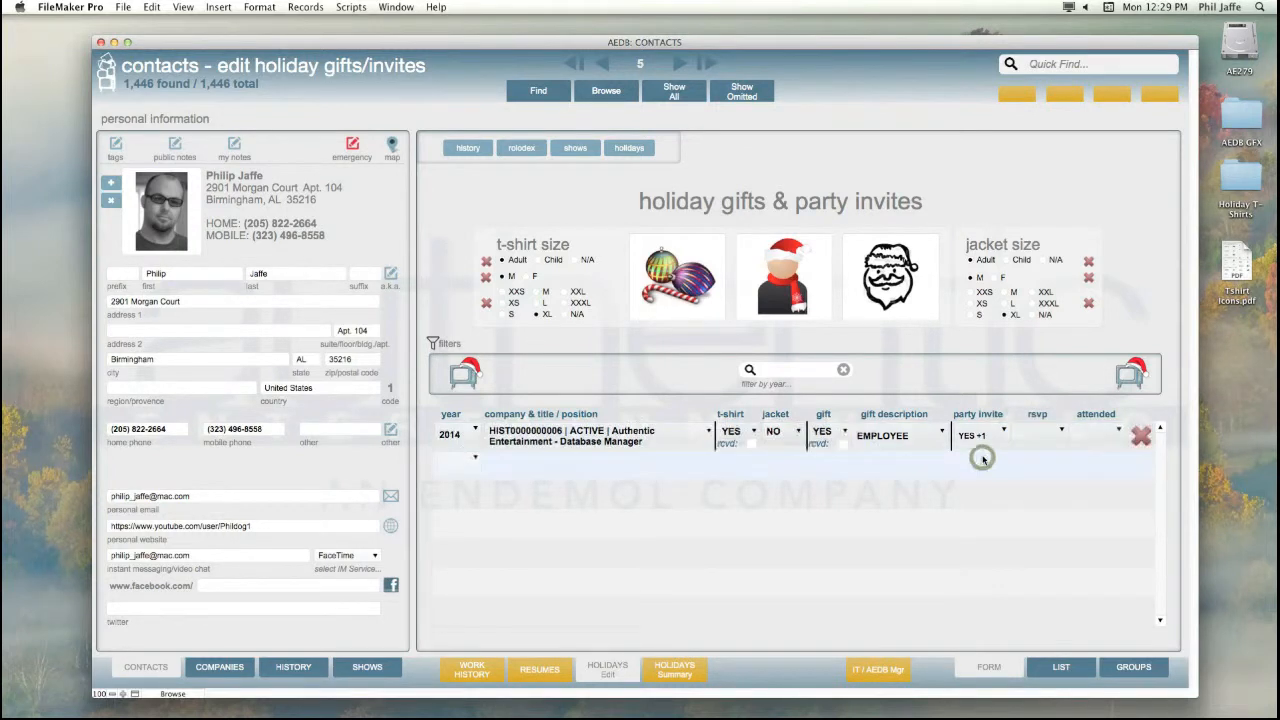
- Add a second 2014 holiday entry for the ABC Family - President position
{"action": "left_click", "coordinate": [457, 462]}
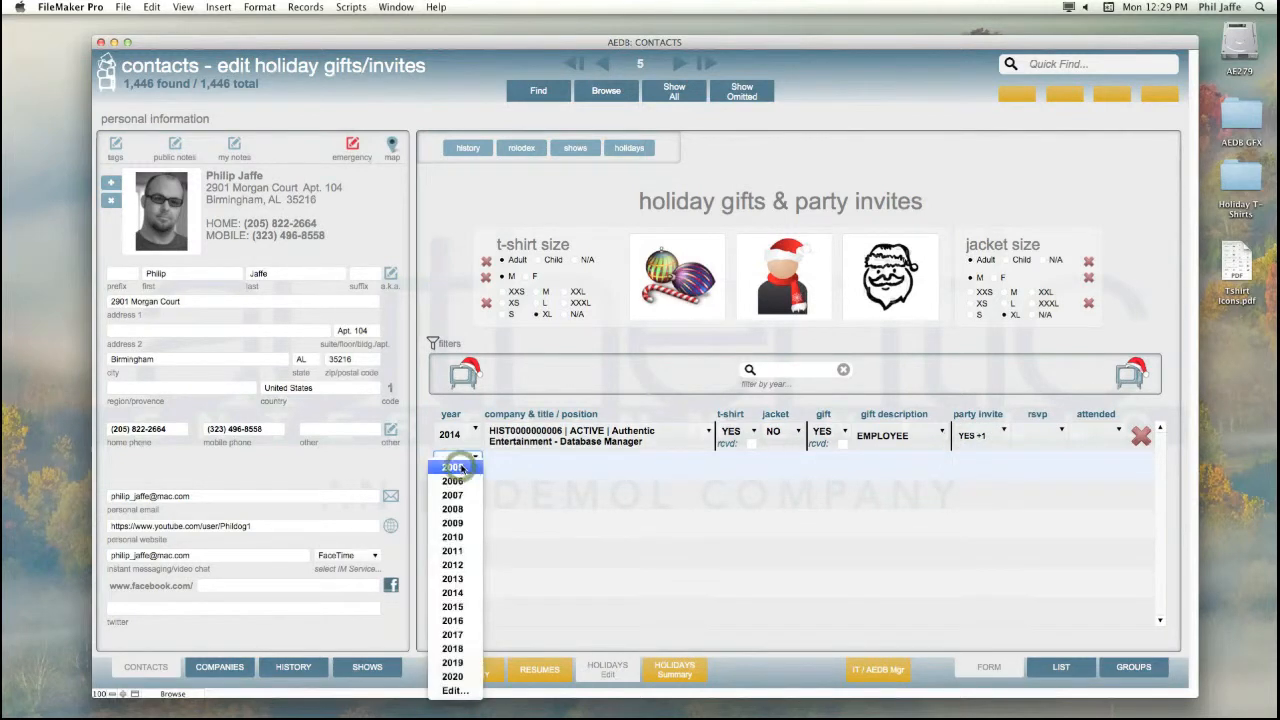
{"action": "left_click", "coordinate": [450, 594]}
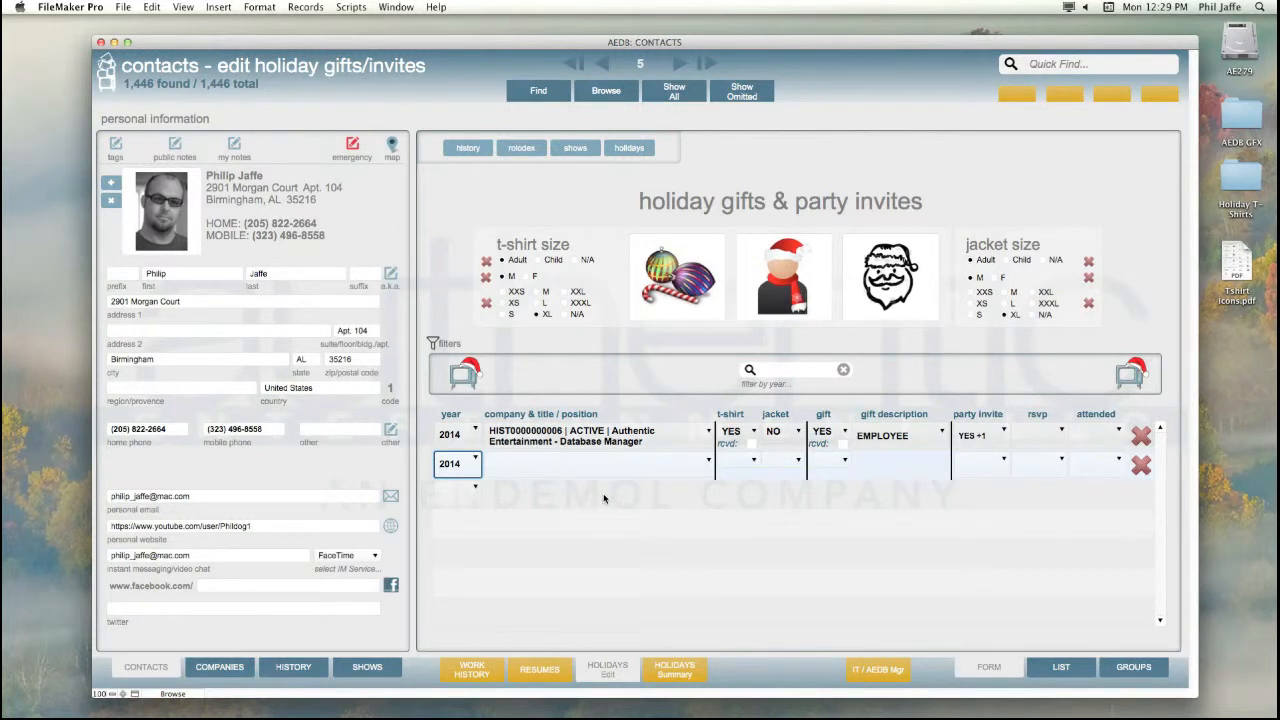
{"action": "left_click", "coordinate": [535, 465]}
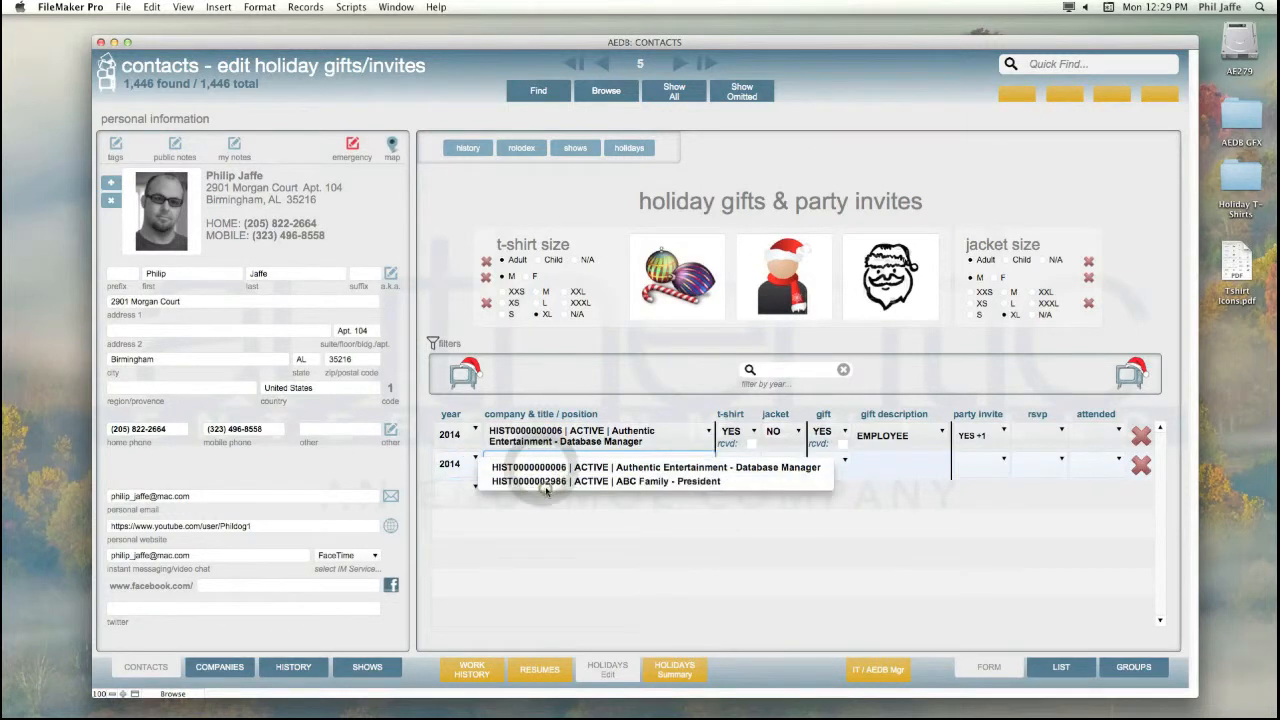
{"action": "left_click", "coordinate": [546, 482]}
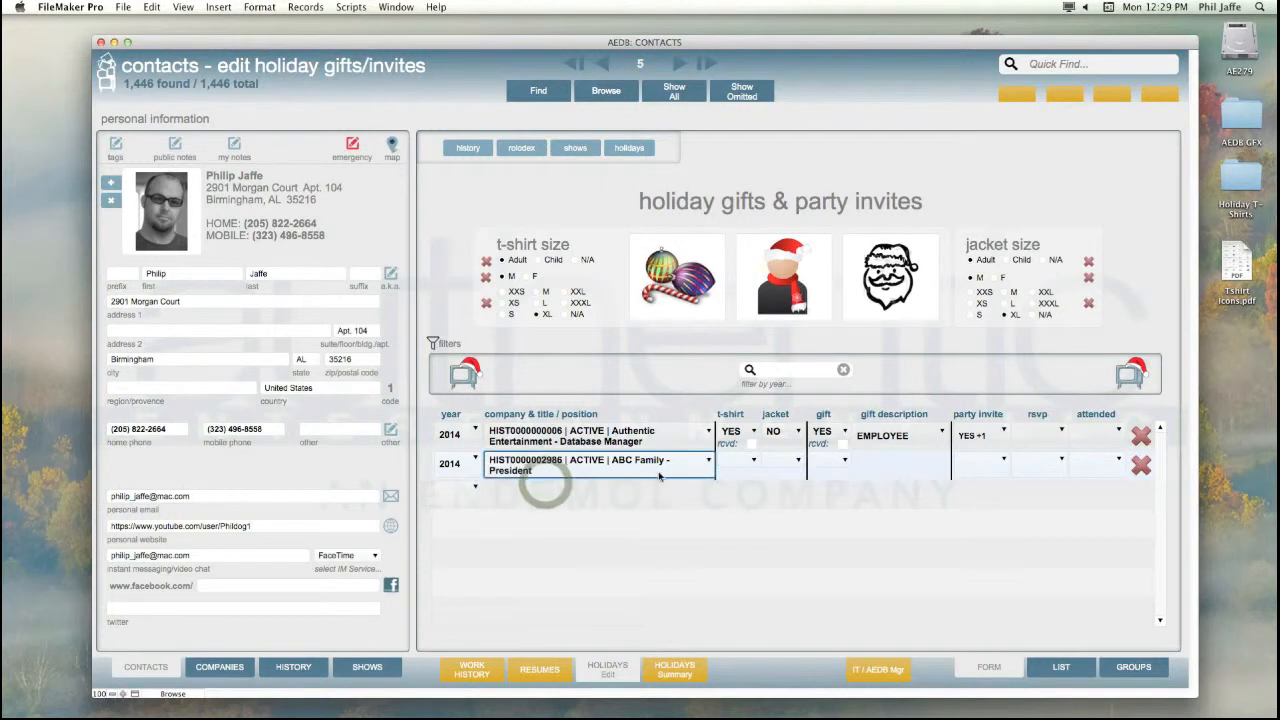
- Set the ABC Family entry's t-shirt and jacket to NO and gift to YES, with LEVEL 1 as the gift description
{"action": "left_click", "coordinate": [748, 463]}
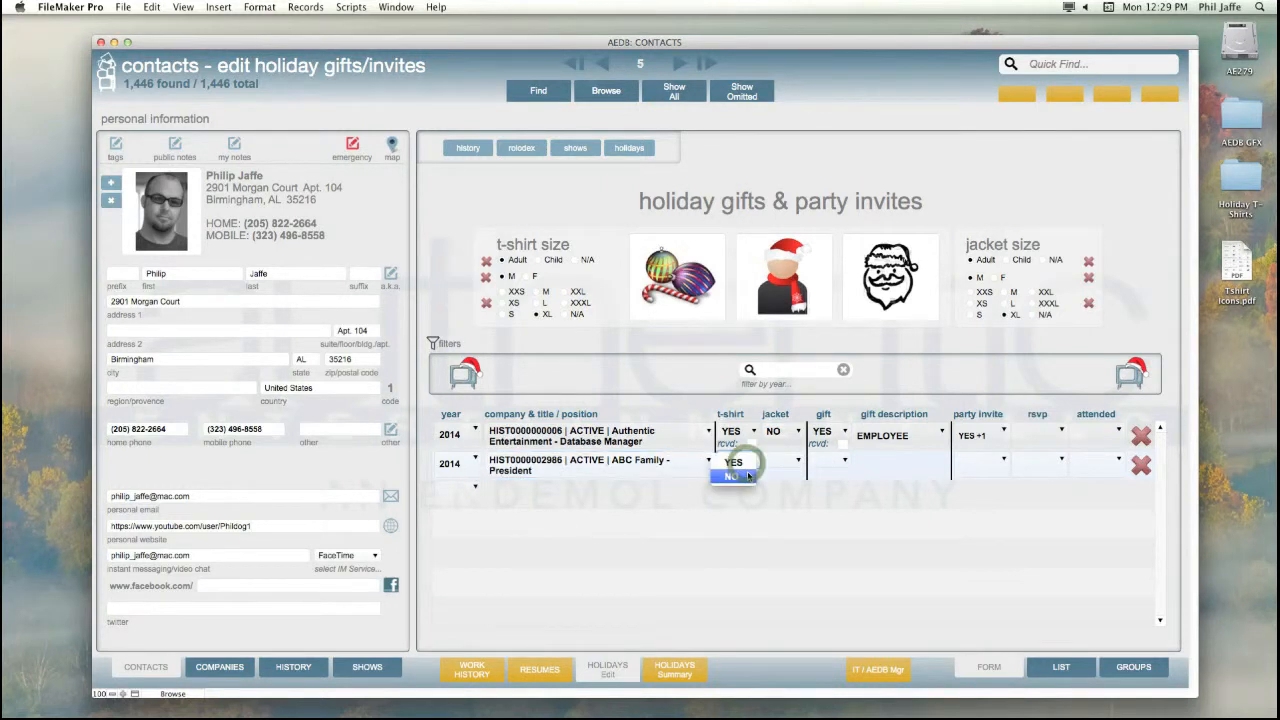
{"action": "left_click", "coordinate": [745, 476]}
{"action": "left_click", "coordinate": [775, 461]}
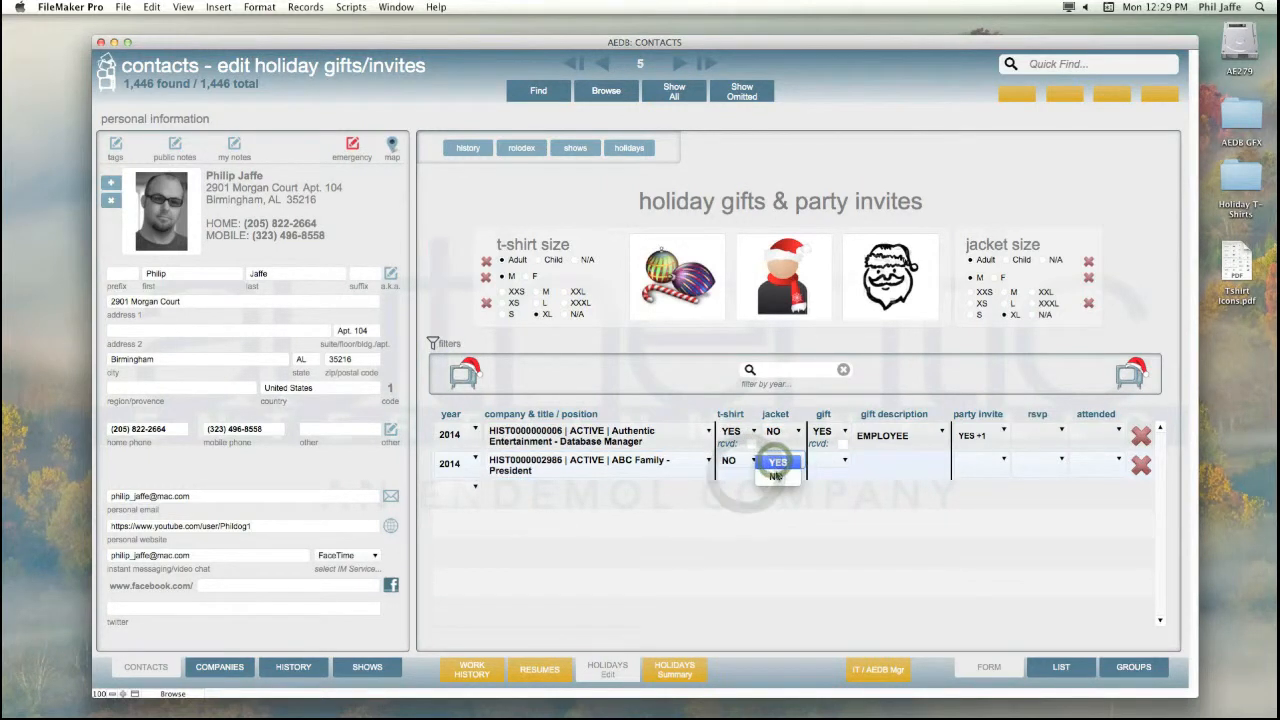
{"action": "left_click", "coordinate": [772, 474]}
{"action": "left_click", "coordinate": [815, 461]}
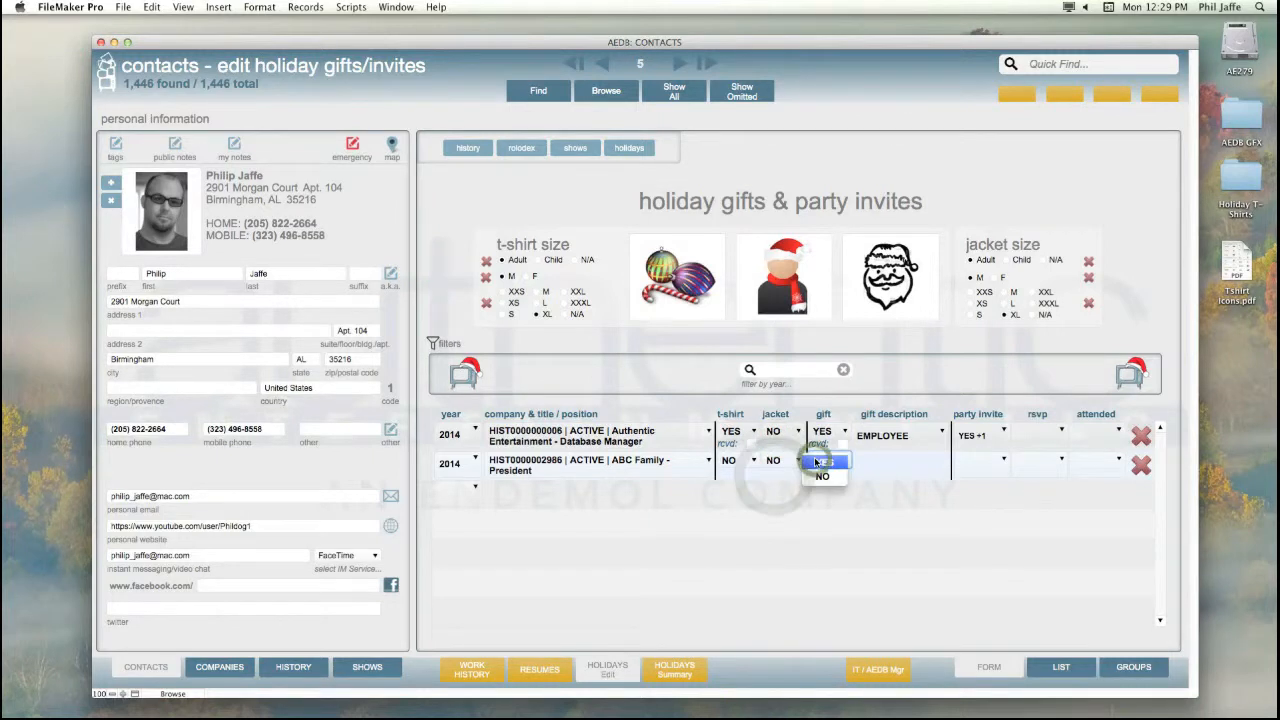
{"action": "left_click", "coordinate": [813, 474]}
{"action": "left_click", "coordinate": [865, 463]}
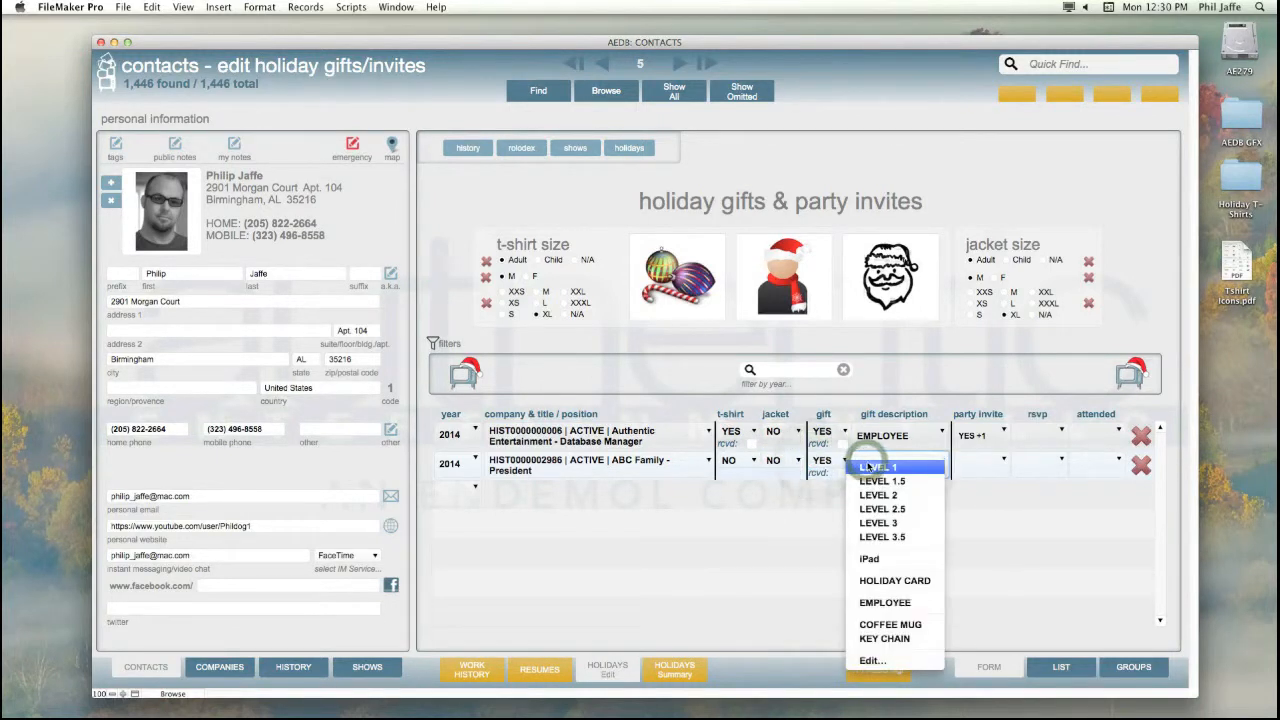
{"action": "left_click", "coordinate": [866, 467]}
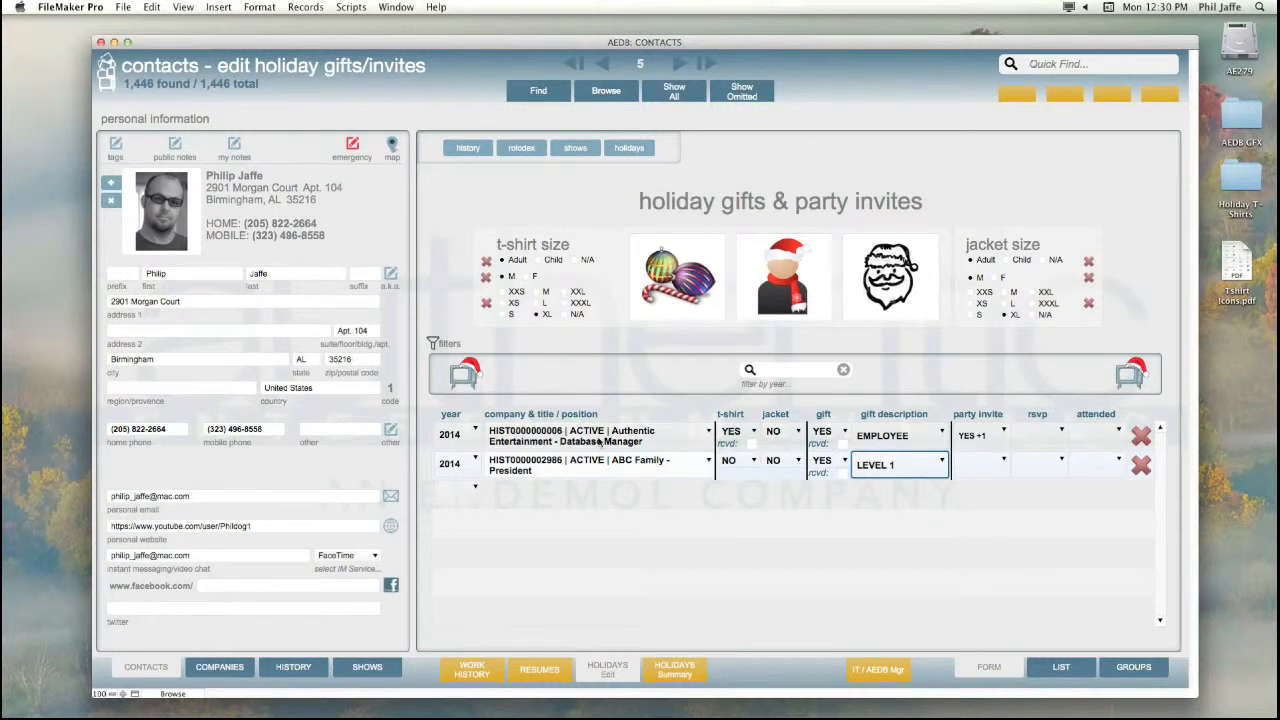
- Set the ABC Family entry's party invite to YES +1 and clear it again
{"action": "left_click", "coordinate": [978, 463]}
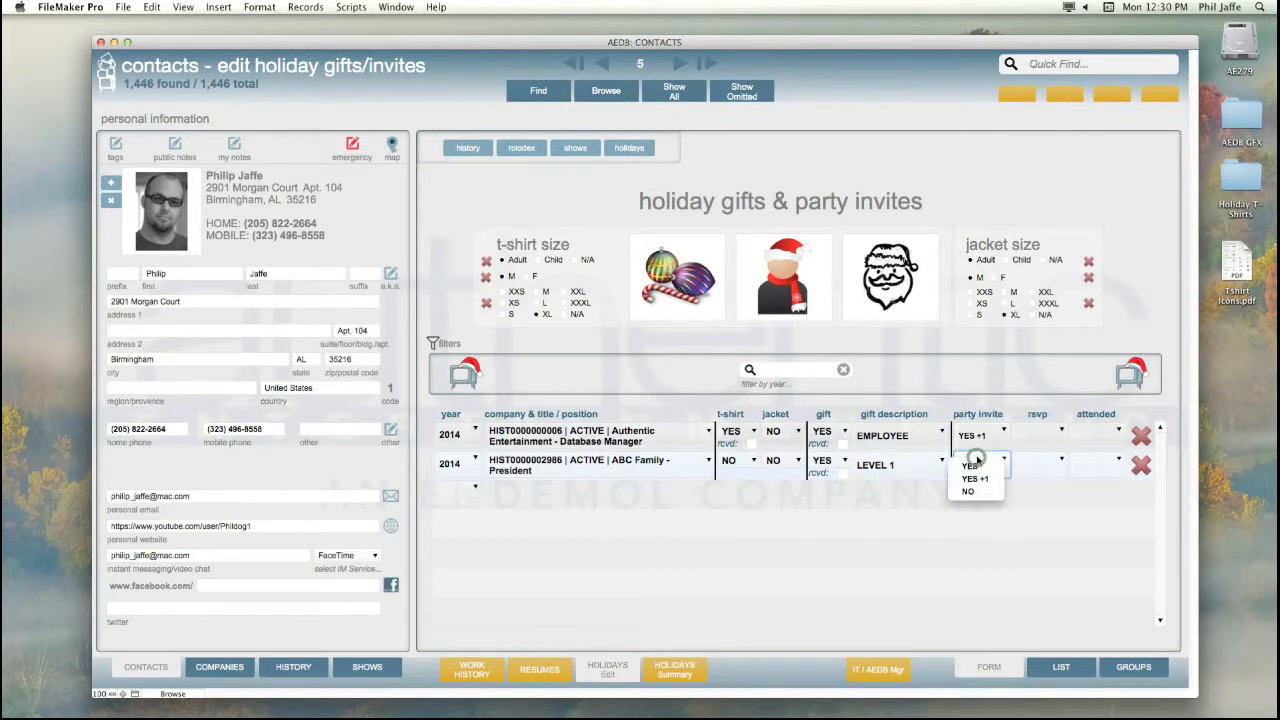
{"action": "left_click", "coordinate": [975, 480]}
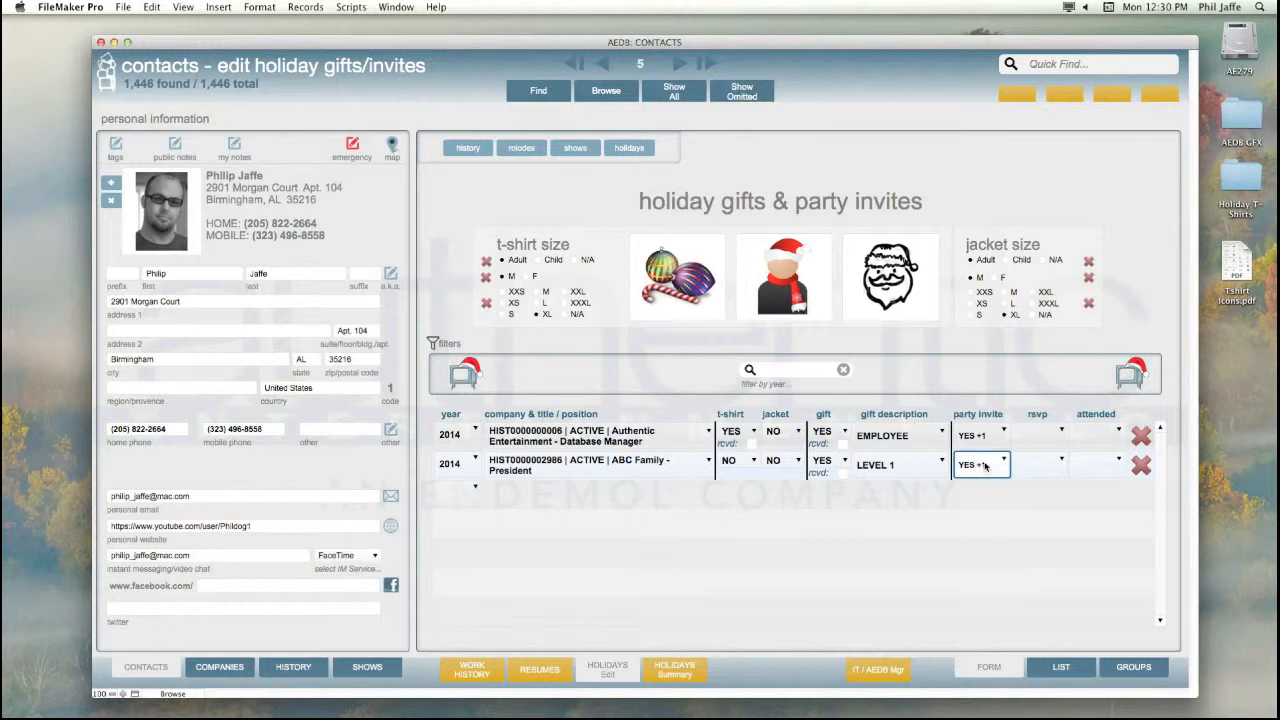
{"action": "key", "text": "BackSpace"}
{"action": "left_click", "coordinate": [978, 497]}
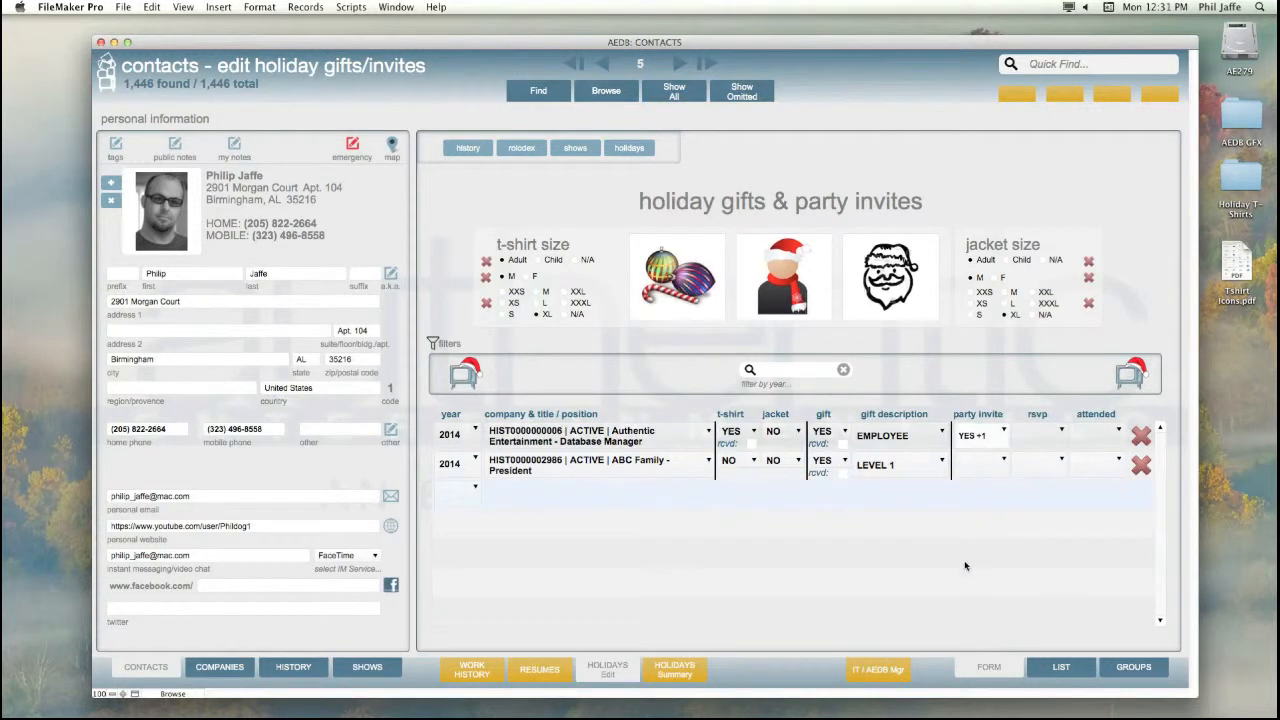
- Add two more holiday entries to the contact, one for 2013 and one for 2012
{"action": "left_click", "coordinate": [453, 491]}
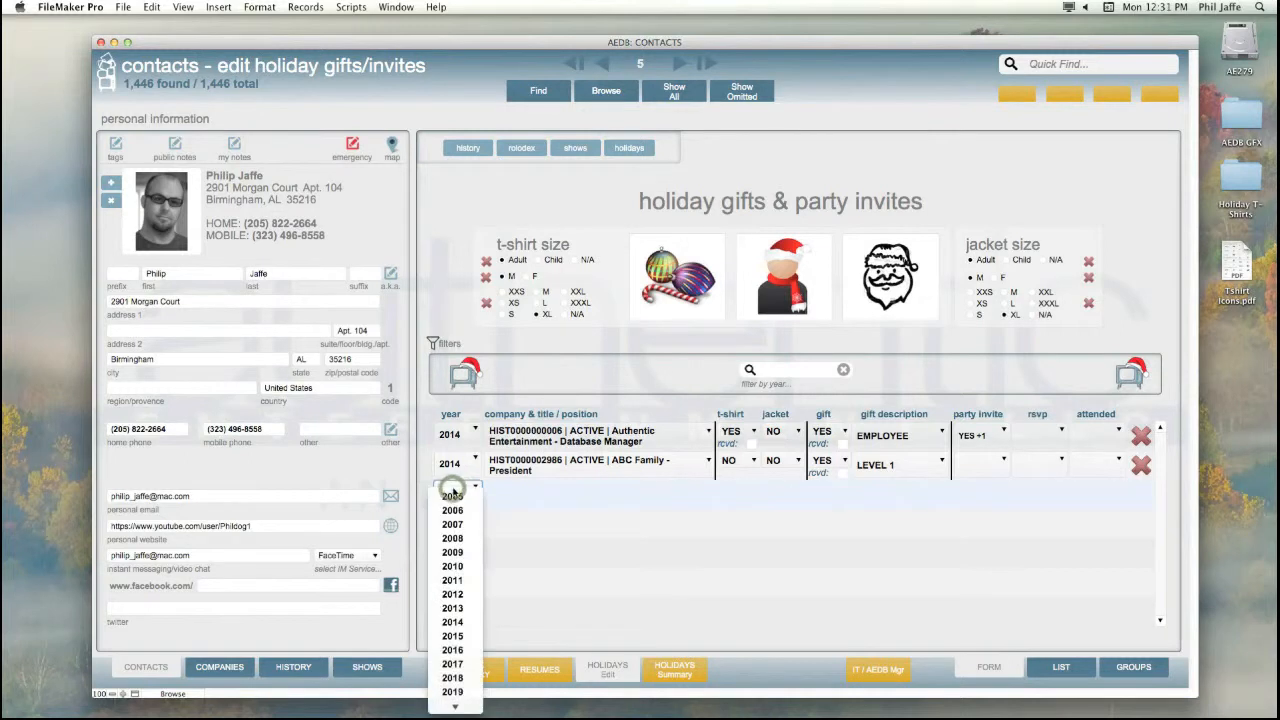
{"action": "left_click", "coordinate": [447, 607]}
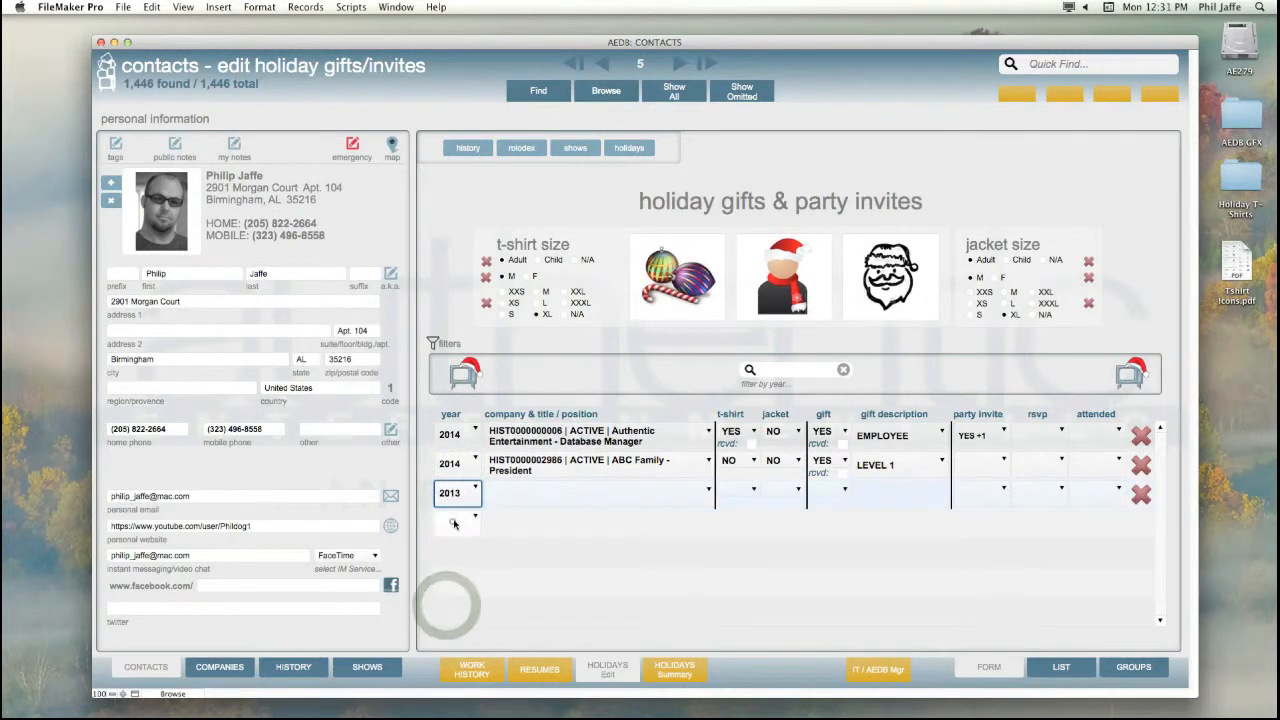
{"action": "left_click", "coordinate": [450, 521]}
{"action": "left_click", "coordinate": [452, 622]}
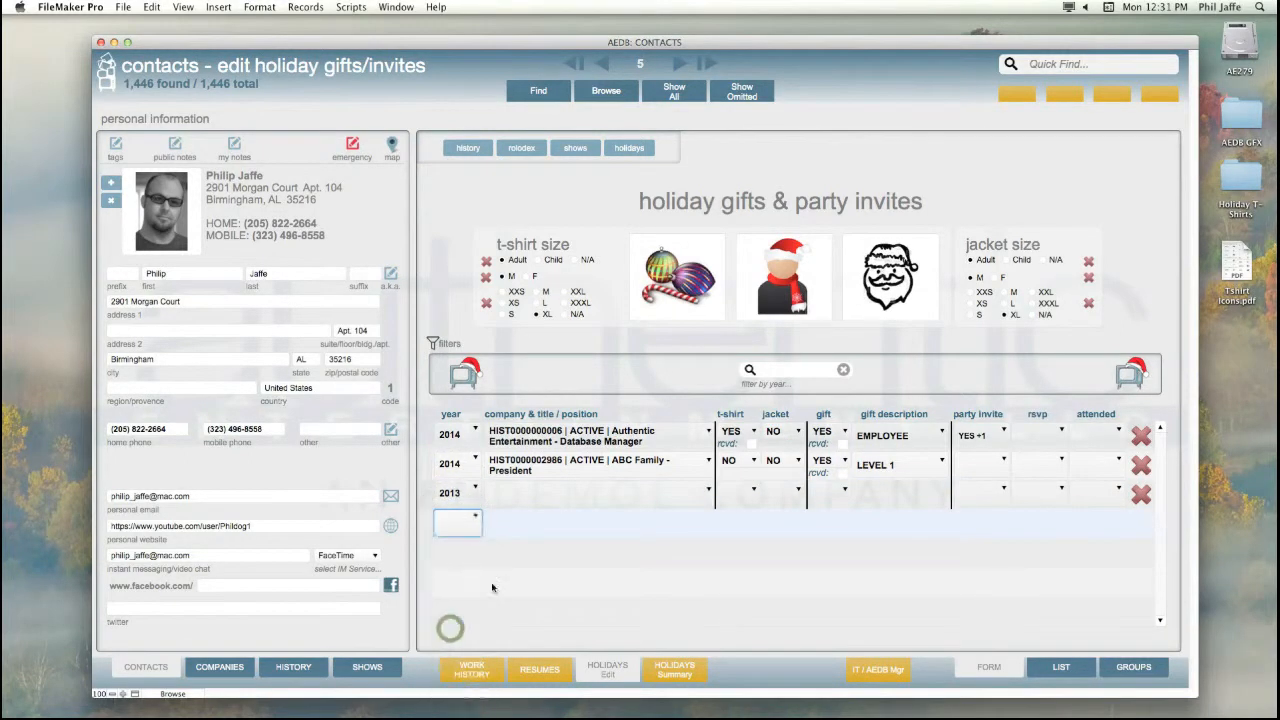
- Assign the Authentic Entertainment - Database Manager position to the 2013 entry and Authentic Entertainment - Segment Producer to the 2012 entry
{"action": "left_click", "coordinate": [613, 495]}
{"action": "left_click", "coordinate": [610, 492]}
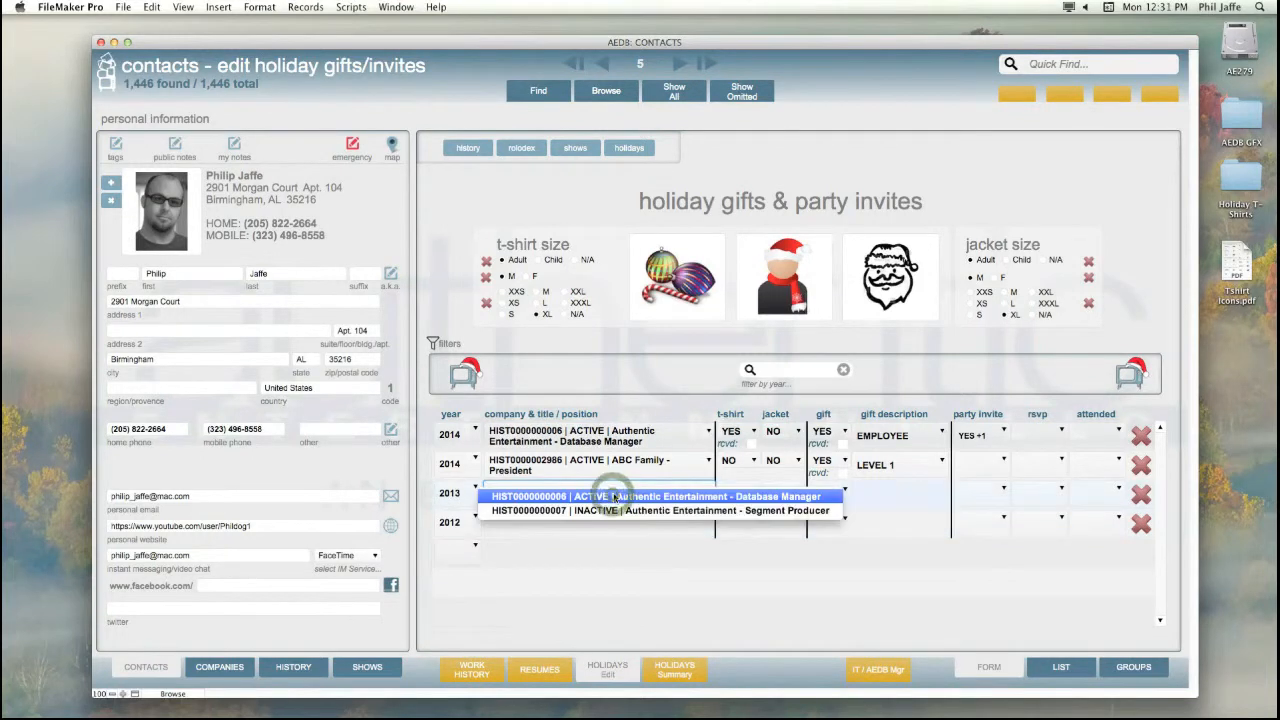
{"action": "left_click", "coordinate": [604, 524]}
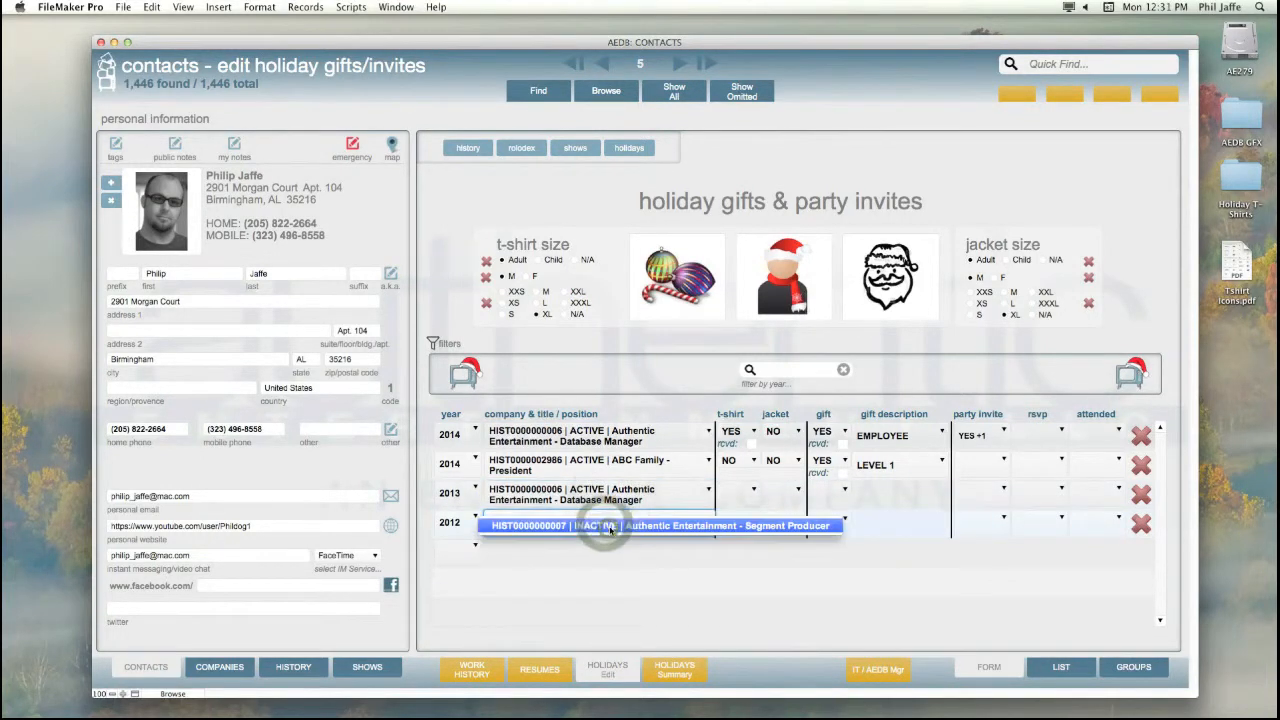
{"action": "left_click", "coordinate": [603, 526]}
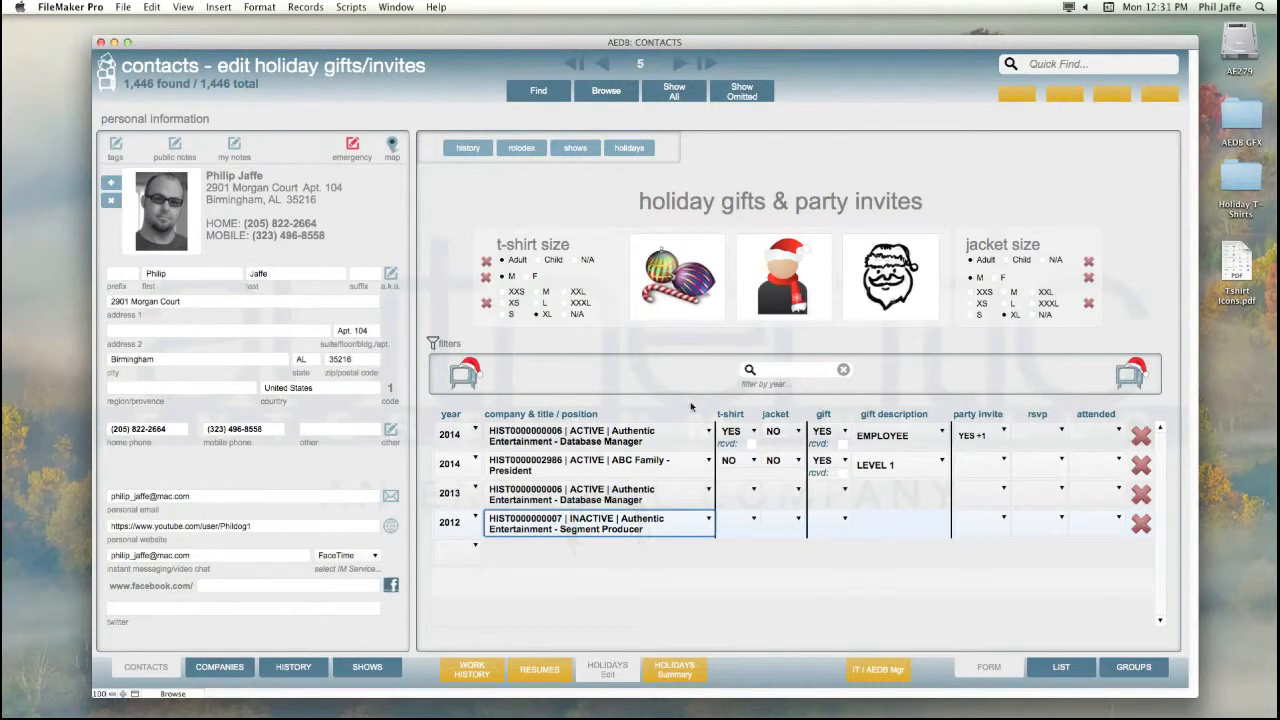
- Set the party invite to YES for the 2013 entry and NO for the 2012 entry
{"action": "left_click", "coordinate": [975, 493]}
{"action": "left_click", "coordinate": [972, 500]}
{"action": "left_click", "coordinate": [974, 522]}
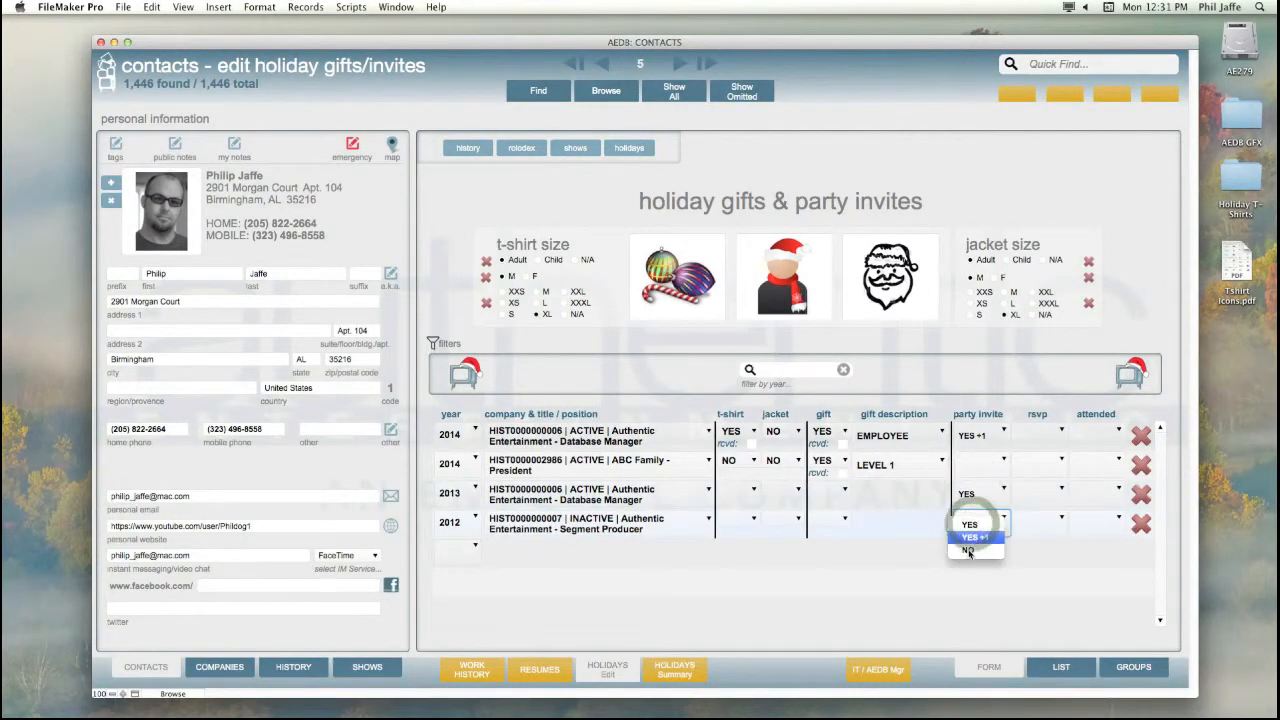
{"action": "left_click", "coordinate": [968, 553]}
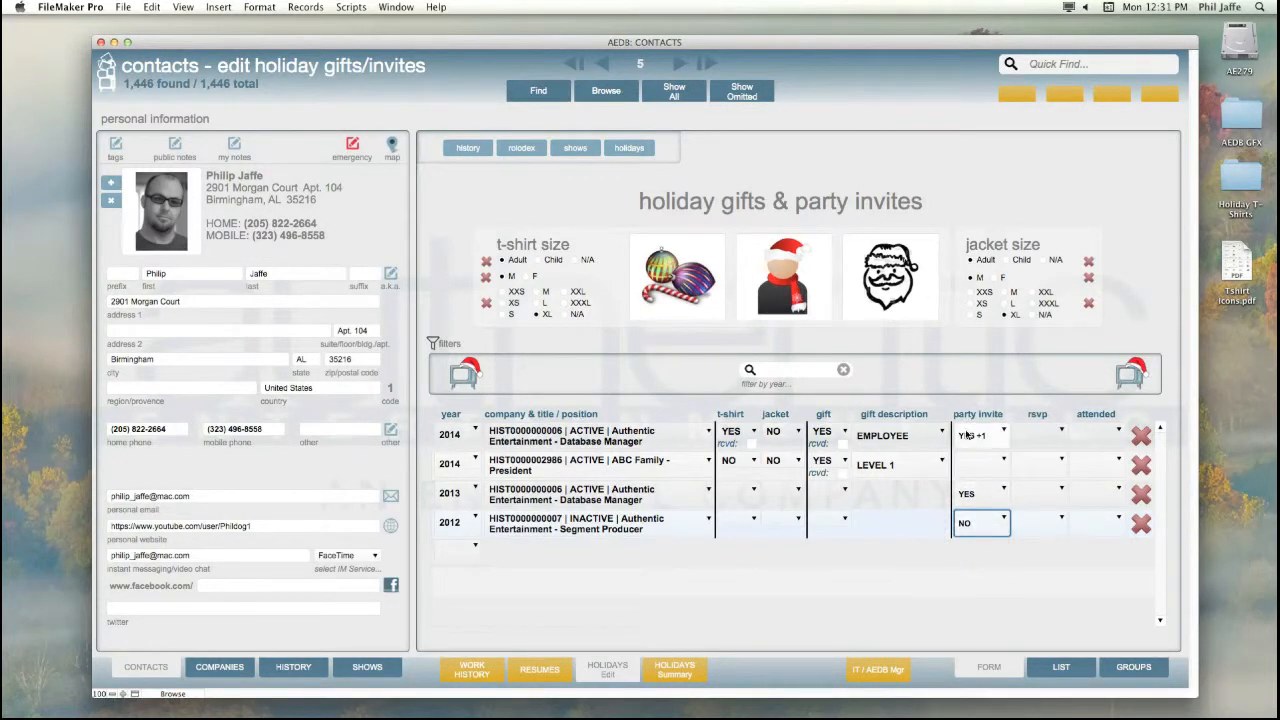
- Filter the contact's holiday entries by the year 2014
{"action": "left_click", "coordinate": [783, 370]}
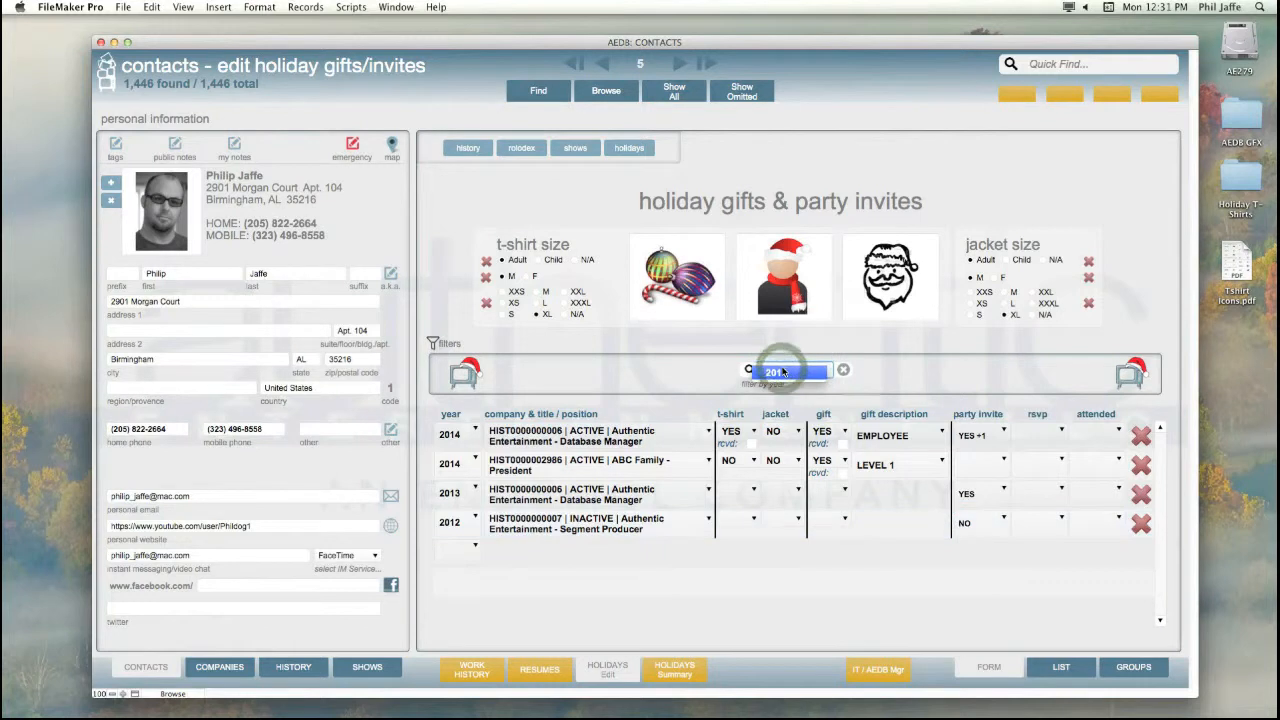
{"action": "left_click", "coordinate": [711, 372]}
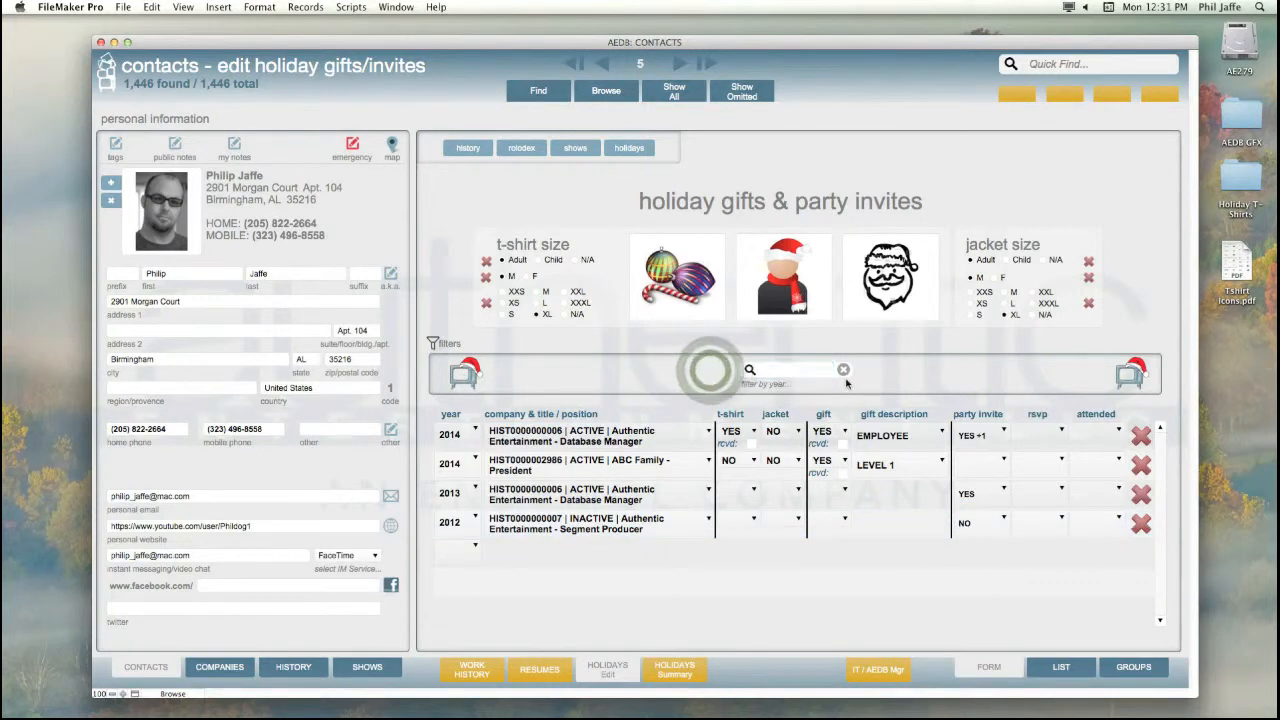
{"action": "left_click", "coordinate": [811, 373]}
{"action": "key", "text": "Down"}
{"action": "key", "text": "Down"}
{"action": "key", "text": "Up"}
{"action": "key", "text": "Up"}
{"action": "key", "text": "Down"}
{"action": "key", "text": "Down"}
{"action": "left_click", "coordinate": [696, 371]}
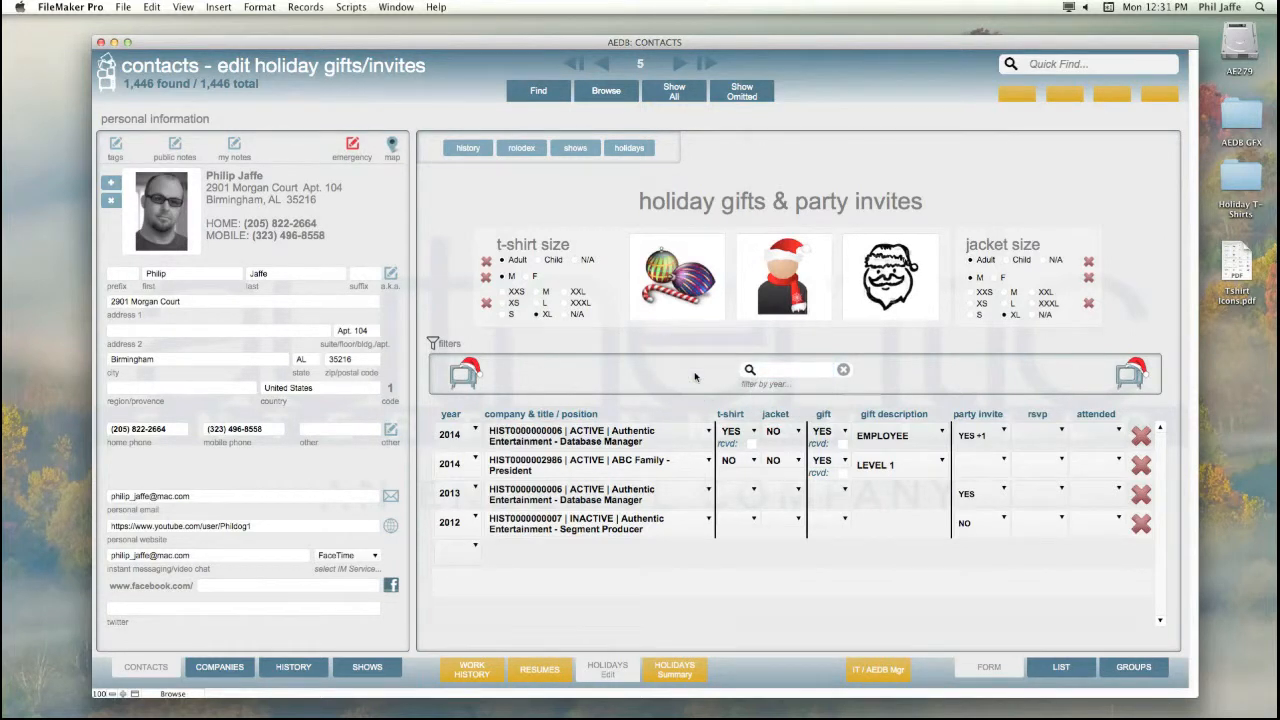
{"action": "left_click", "coordinate": [773, 373]}
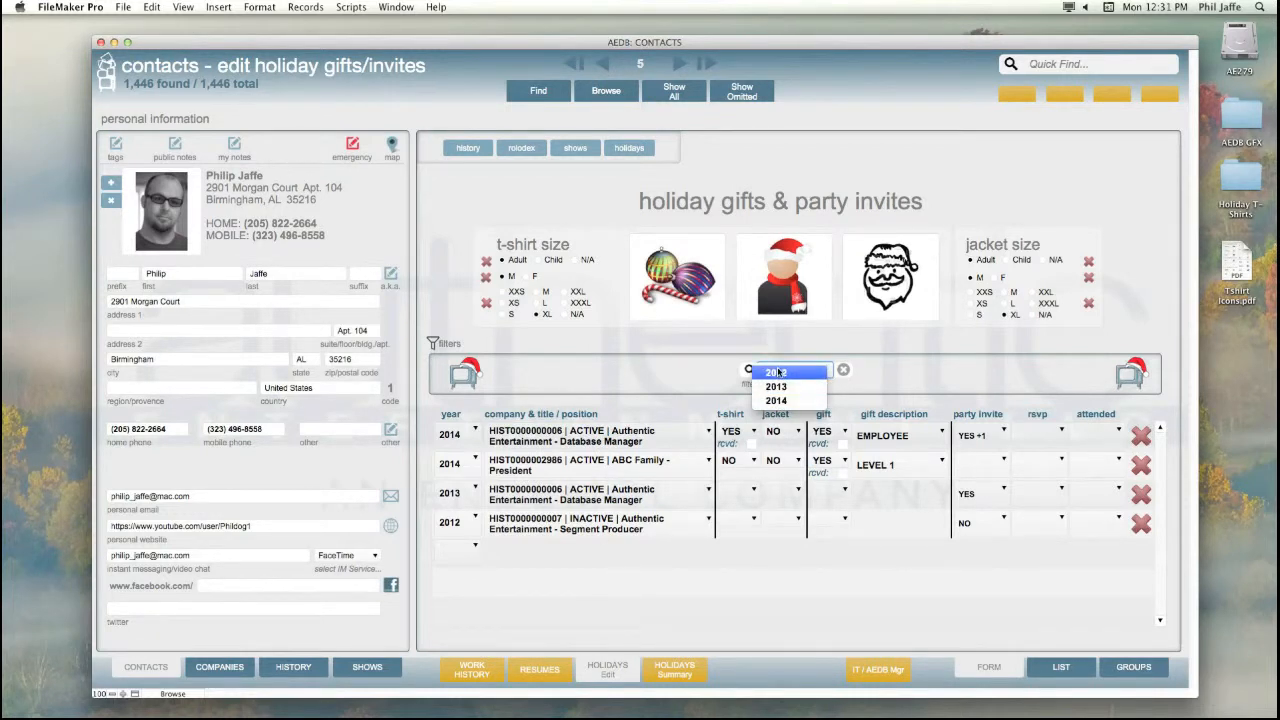
{"action": "left_click", "coordinate": [778, 401]}
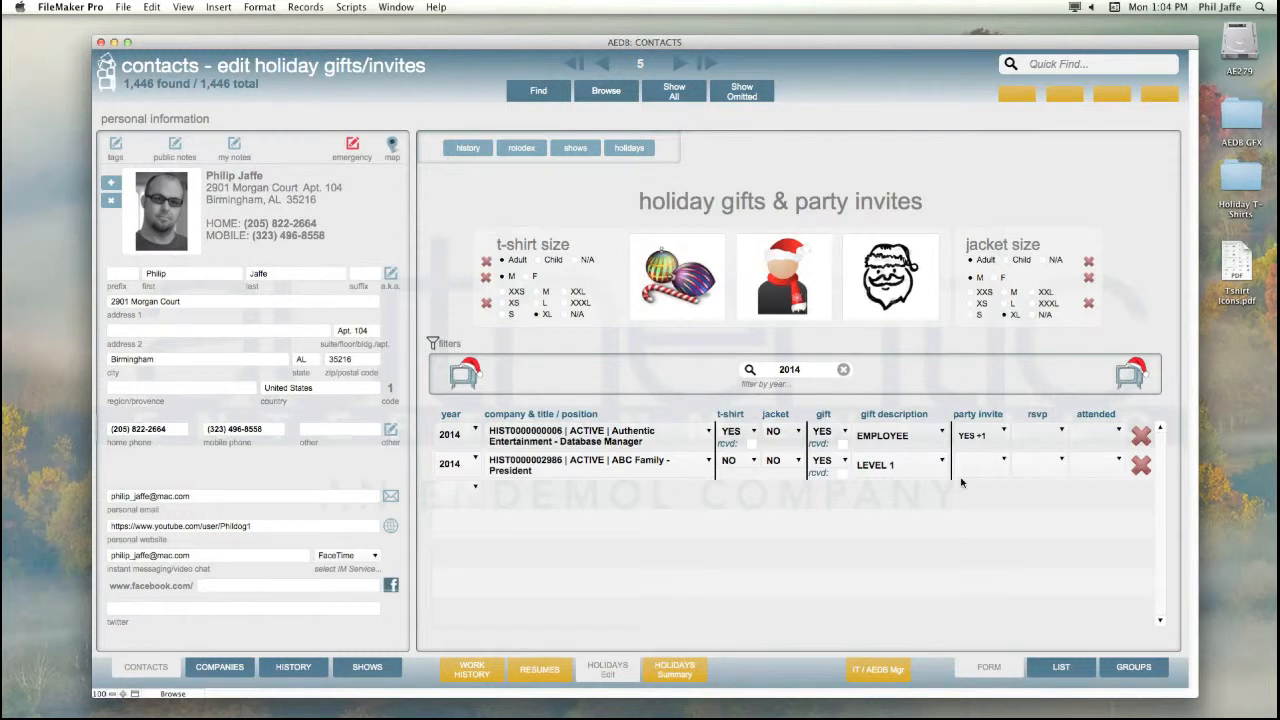
{"action": "left_click", "coordinate": [978, 437]}
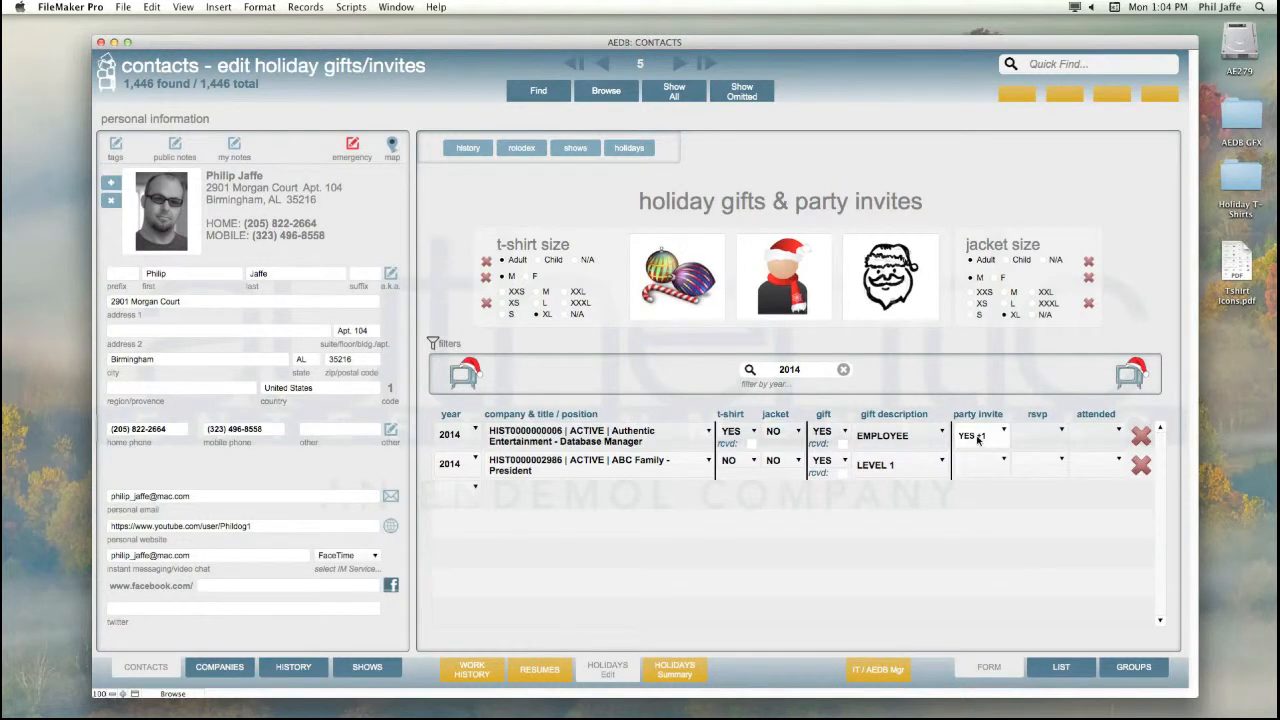
{"action": "left_click", "coordinate": [502, 442]}
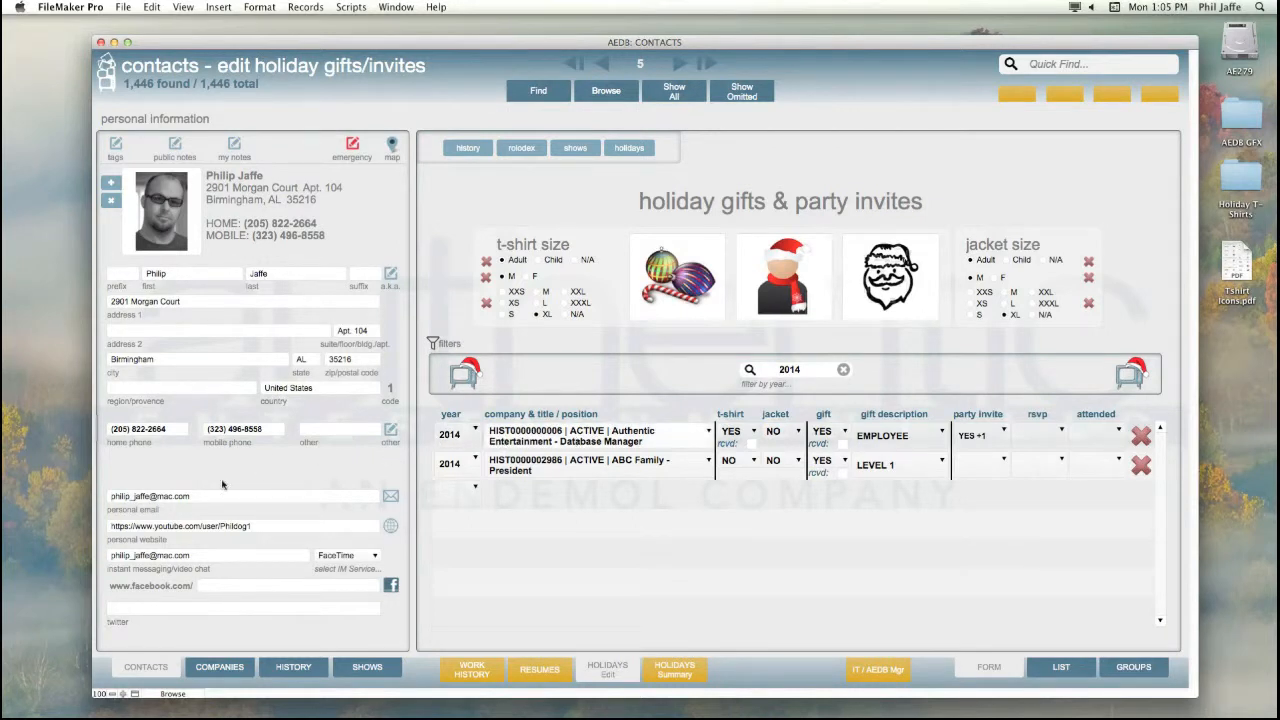
- Switch to the Authentic Entertainment company record, view its directory and return to its holiday gift and invite list
{"action": "left_click", "coordinate": [220, 667]}
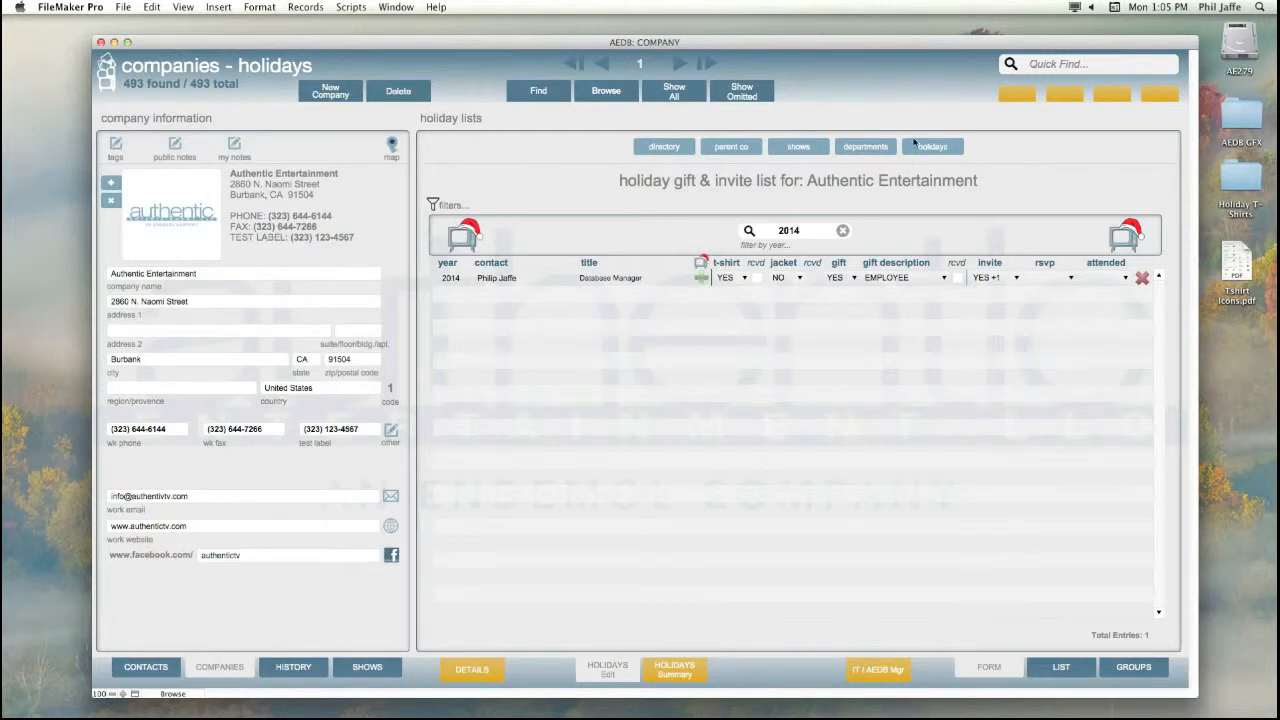
{"action": "left_click", "coordinate": [657, 146]}
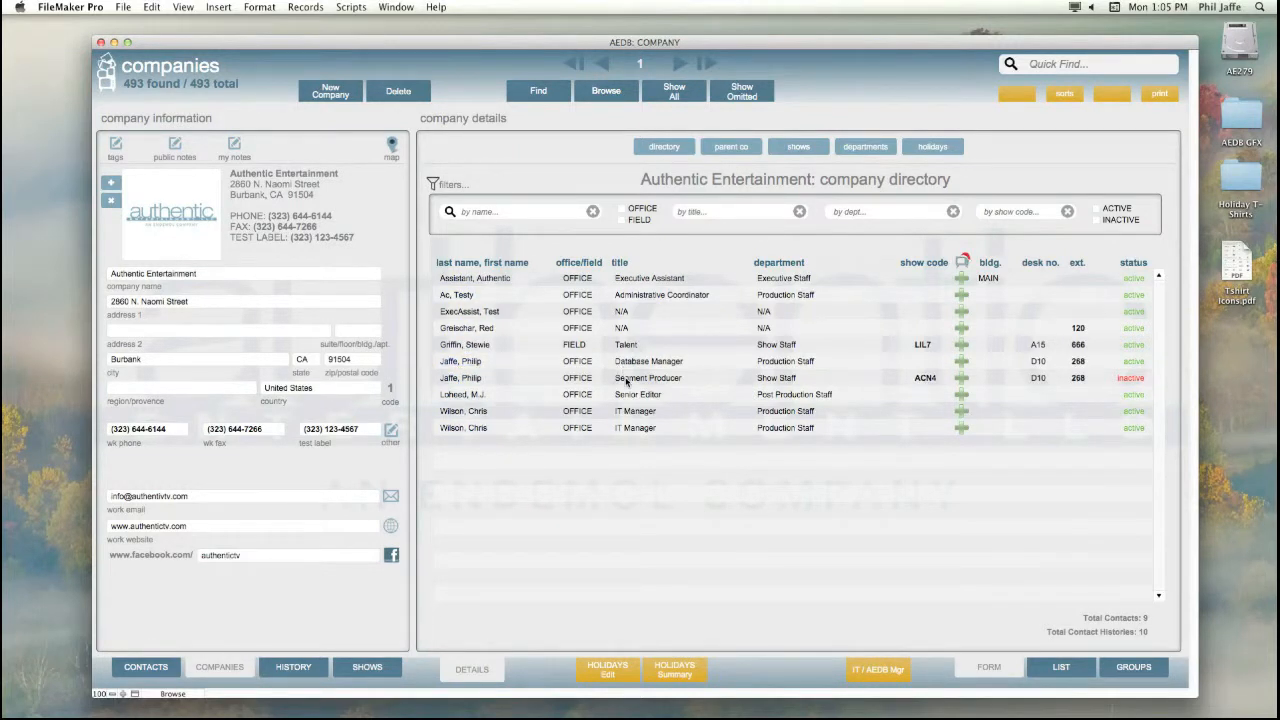
{"action": "left_click", "coordinate": [932, 146]}
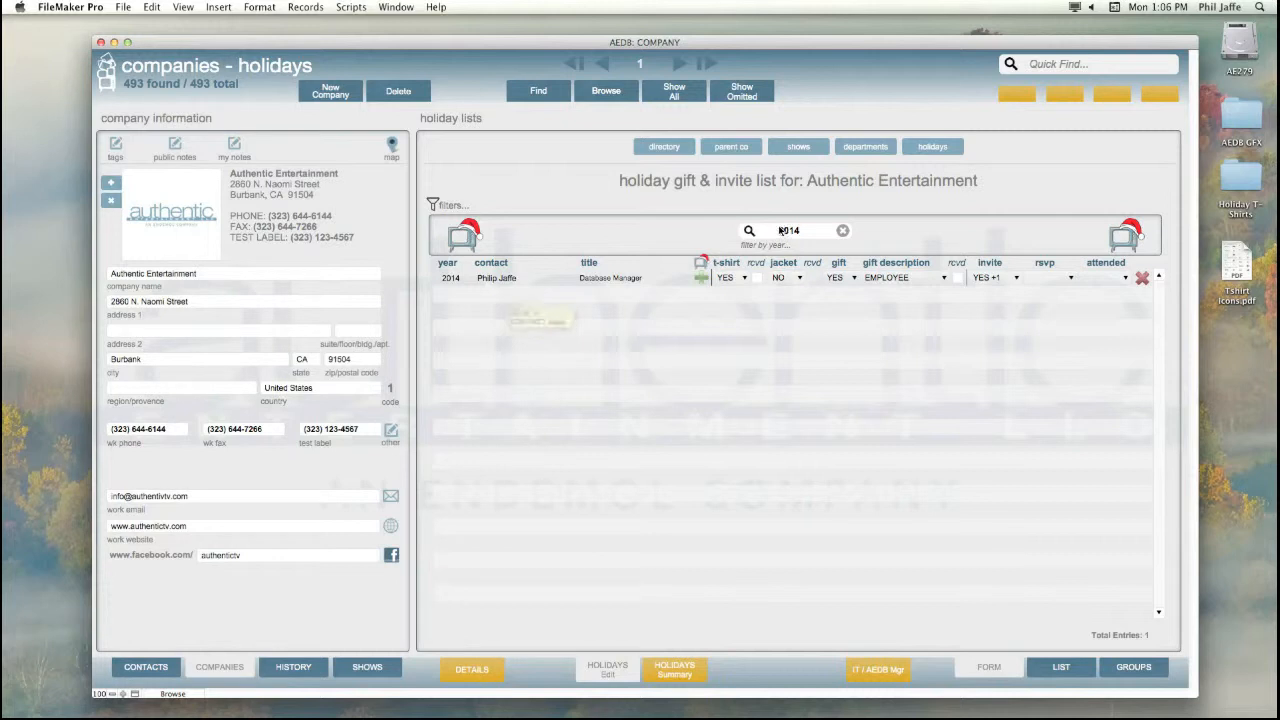
- Clear the year filter on Authentic Entertainment's holiday list to view all years, and filter it by 2014 again
{"action": "left_click", "coordinate": [816, 231]}
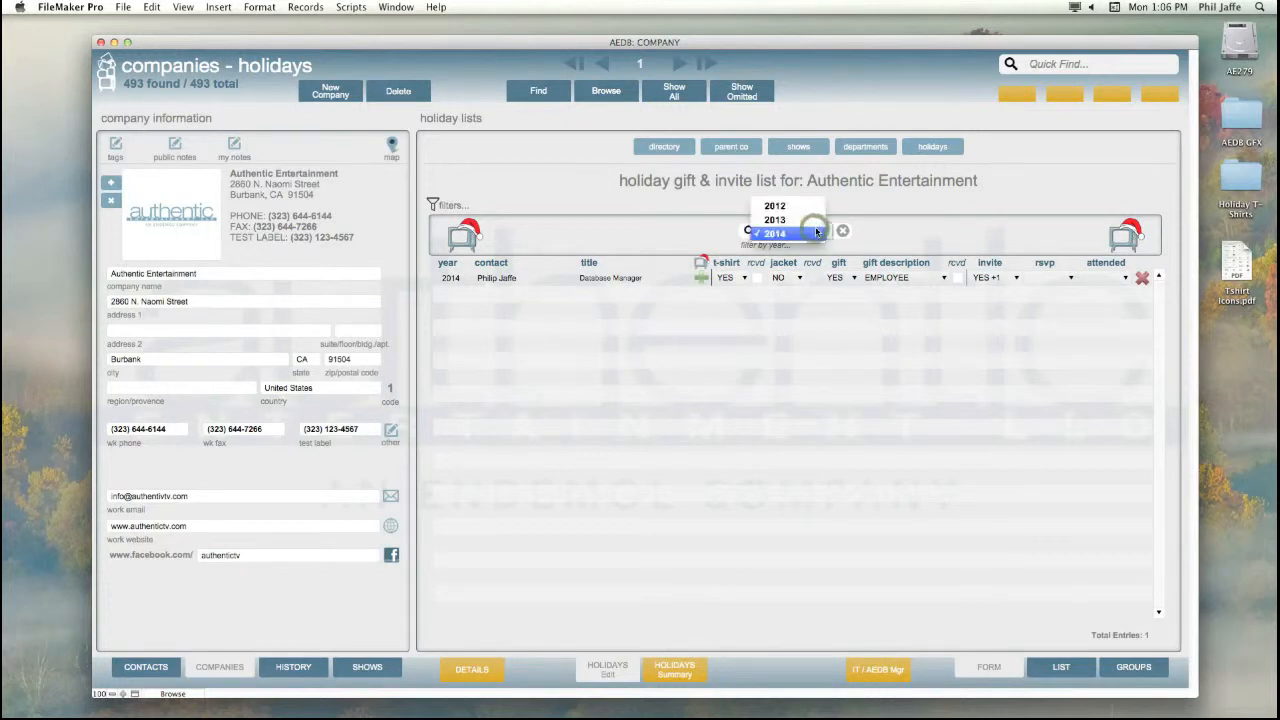
{"action": "left_click", "coordinate": [842, 232]}
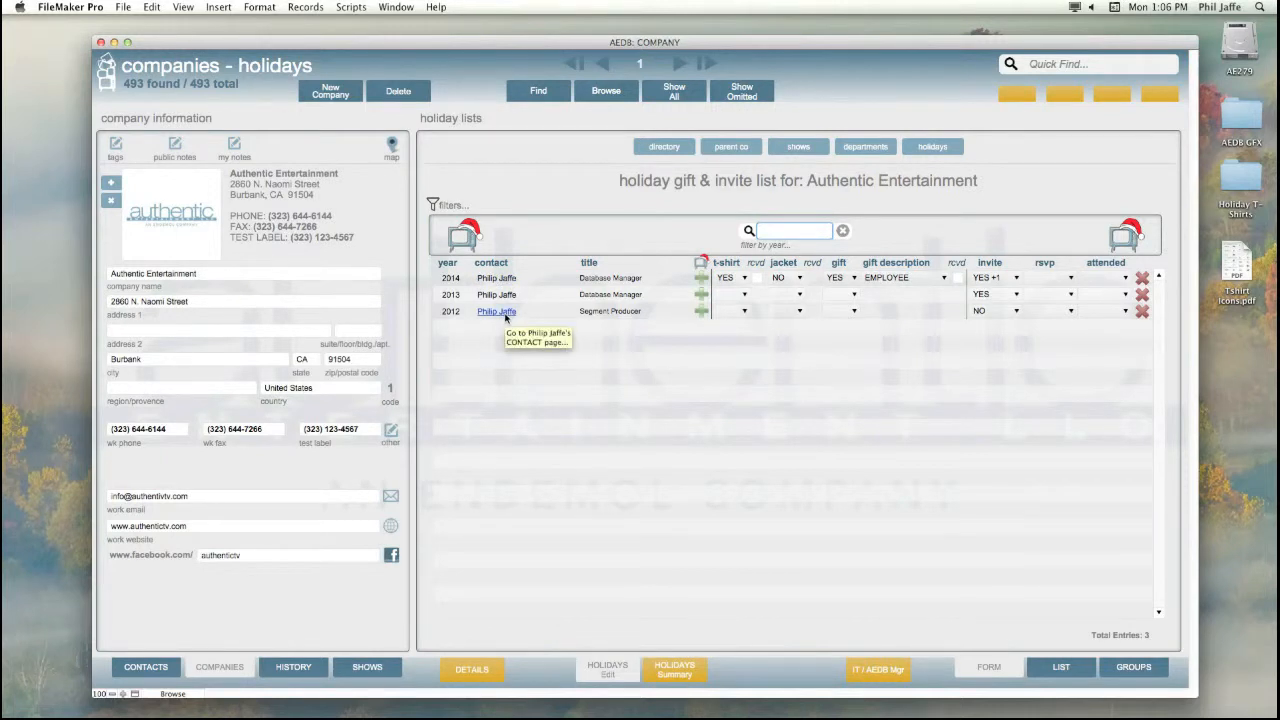
{"action": "left_click", "coordinate": [810, 231]}
{"action": "left_click", "coordinate": [776, 259]}
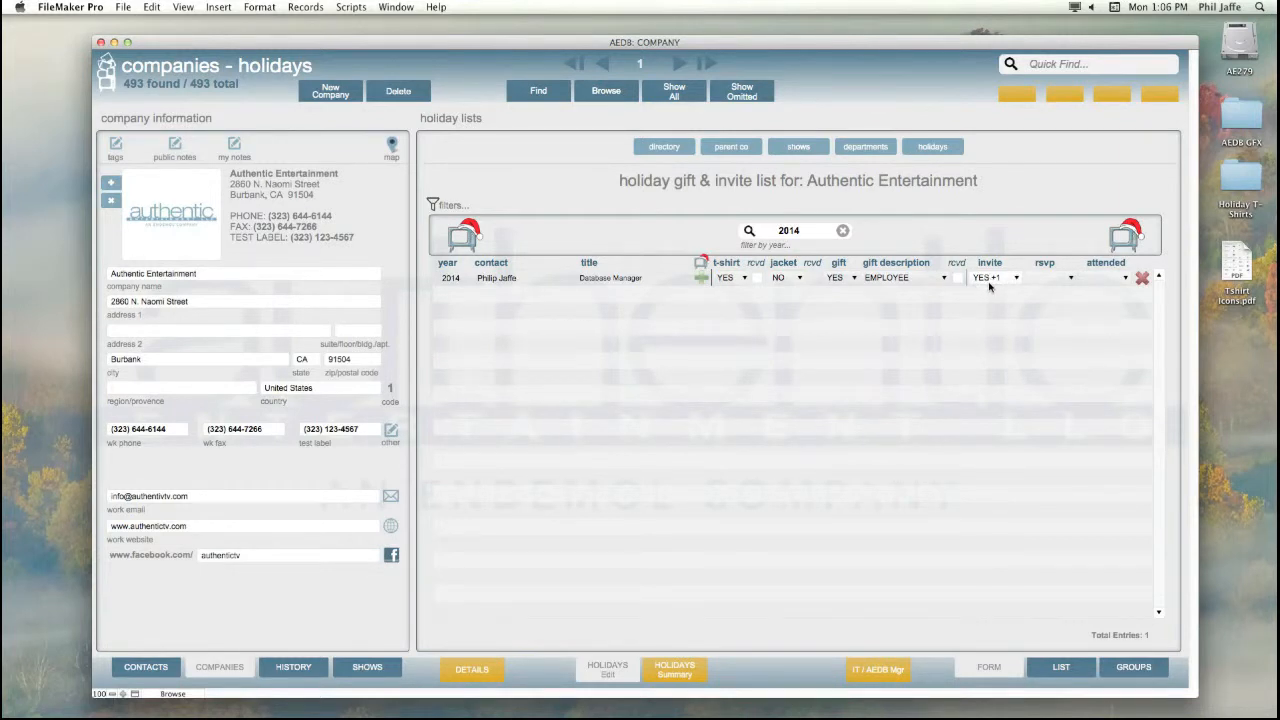
- Find the company record named ABC Family
{"action": "left_click", "coordinate": [537, 91]}
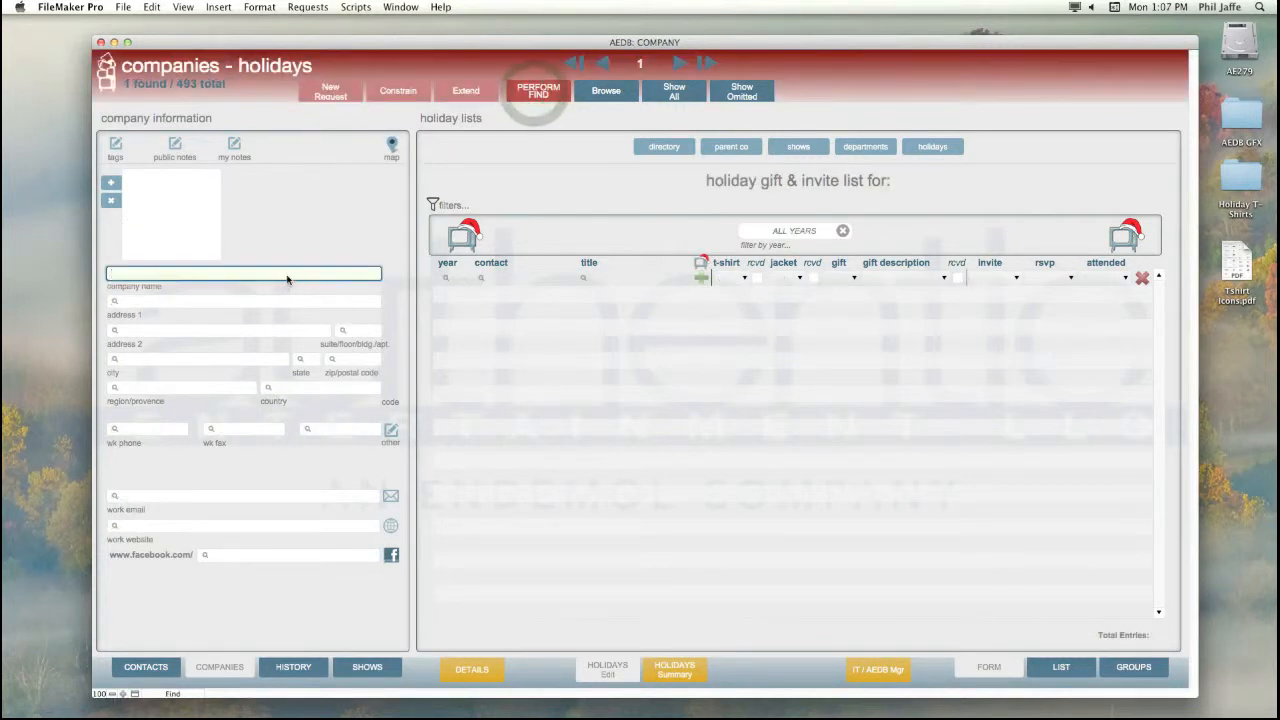
{"action": "type", "text": "Abc Family"}
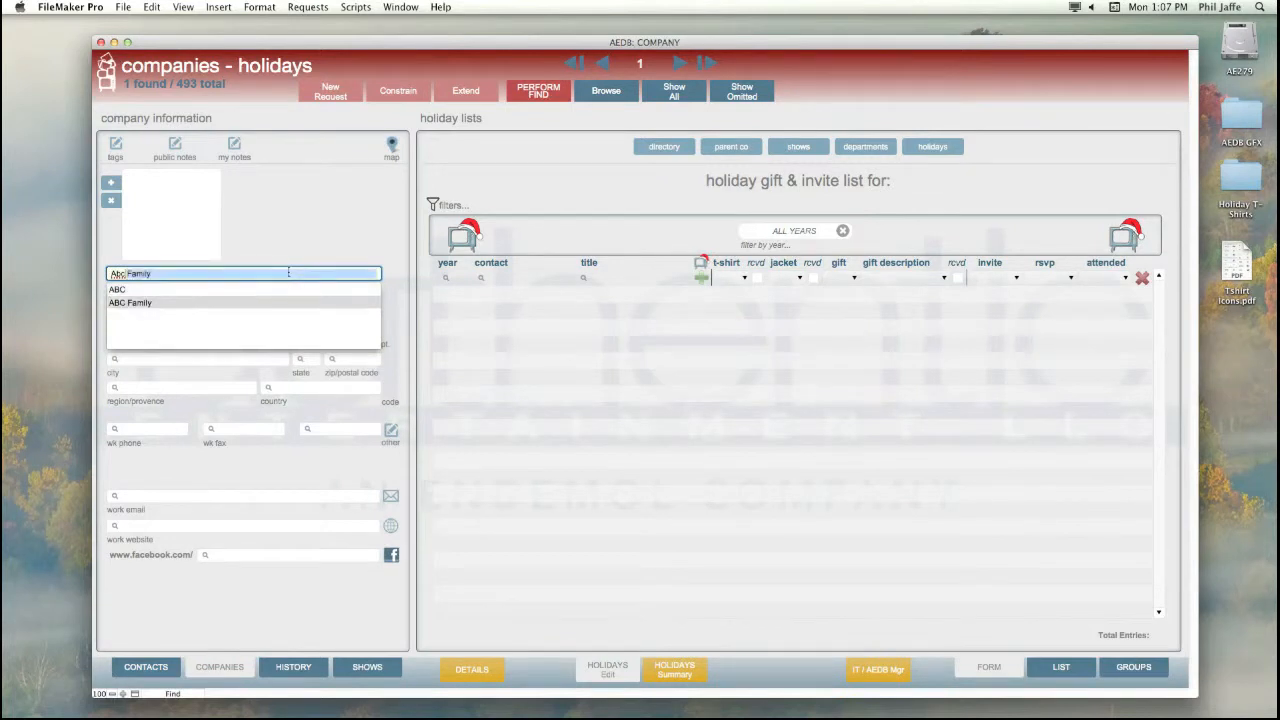
{"action": "key", "text": "Return"}
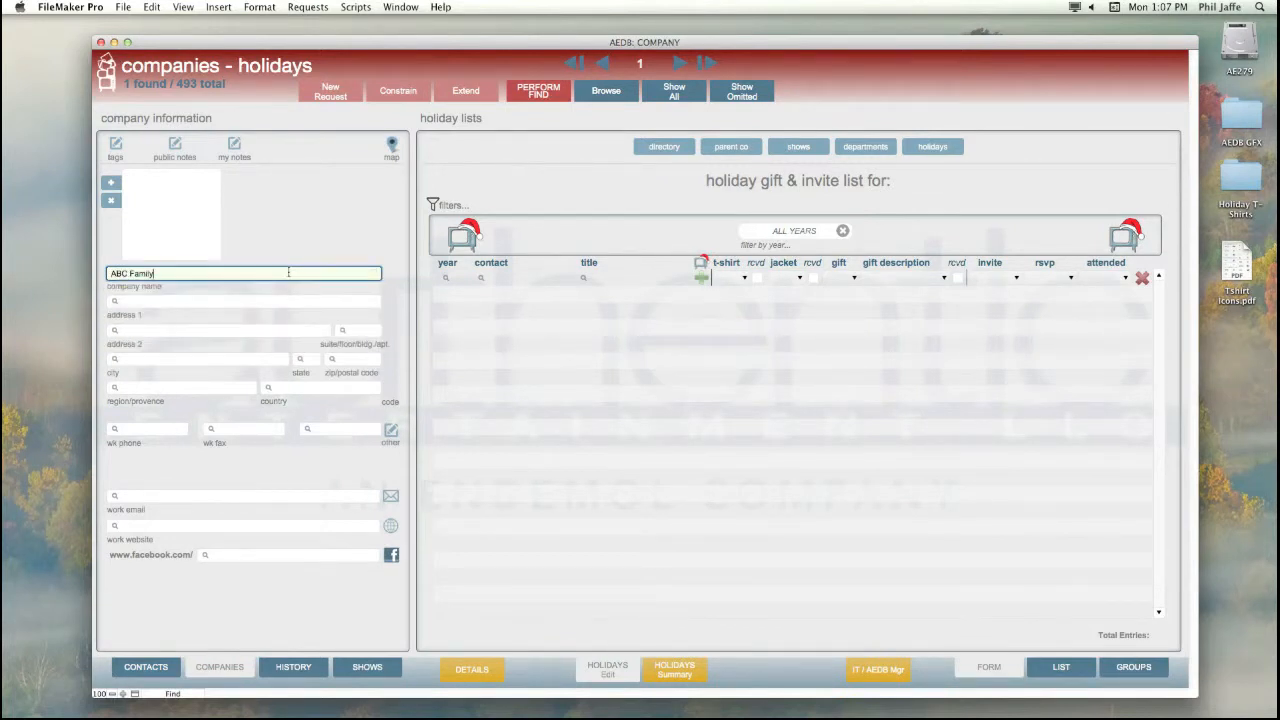
{"action": "left_click", "coordinate": [538, 90]}
- View ABC Family's company directory and set the 2014 President entry's invite to YES +1 in its holiday list
{"action": "left_click", "coordinate": [664, 146]}
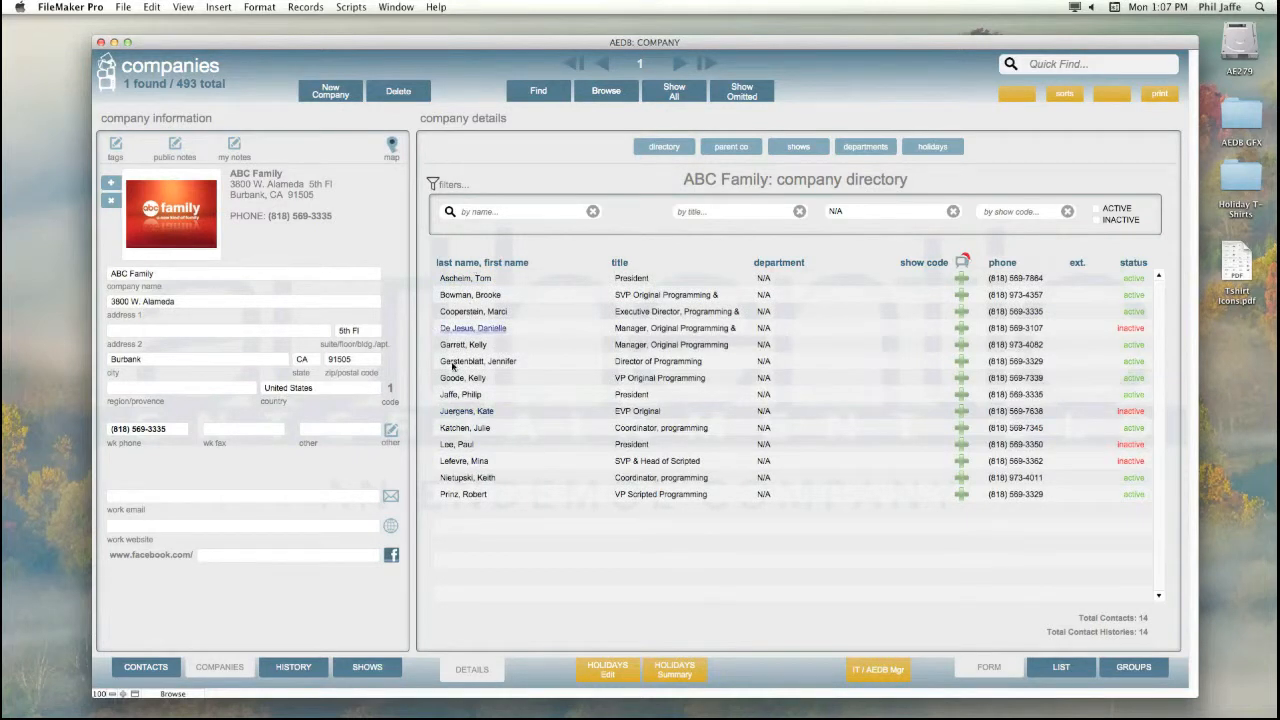
{"action": "left_click", "coordinate": [940, 146]}
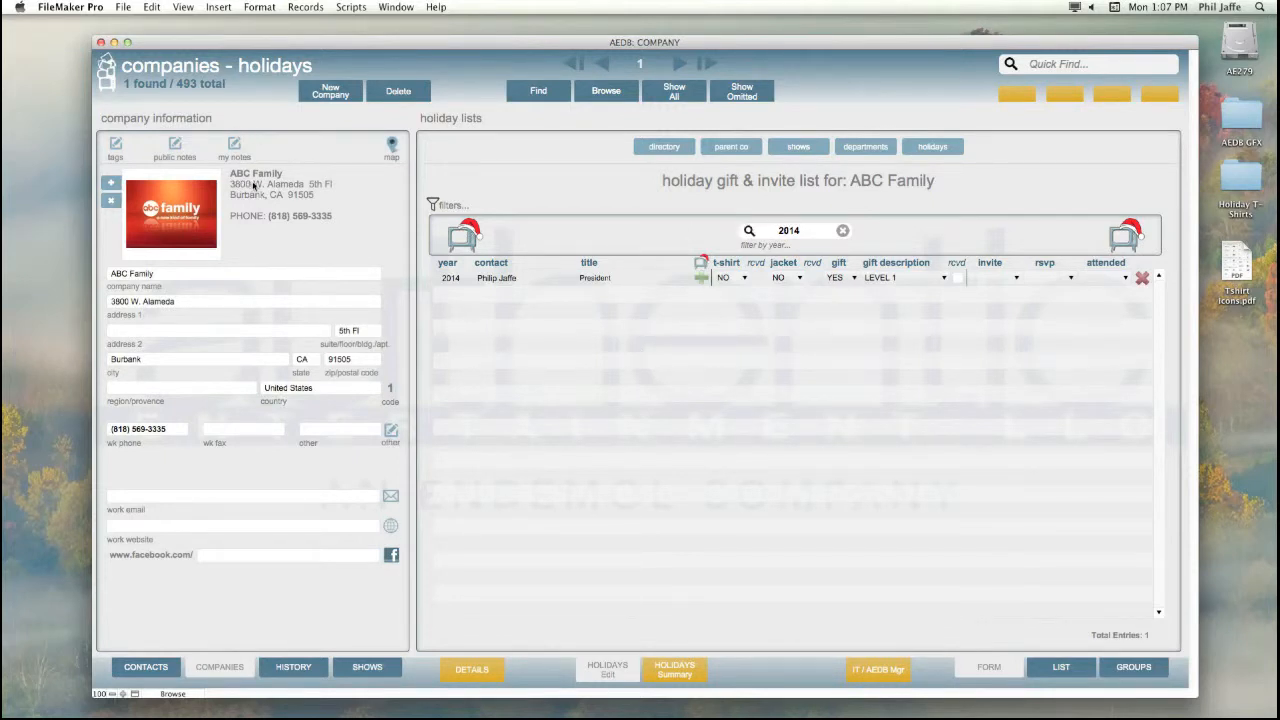
{"action": "left_click", "coordinate": [987, 279]}
{"action": "left_click", "coordinate": [986, 289]}
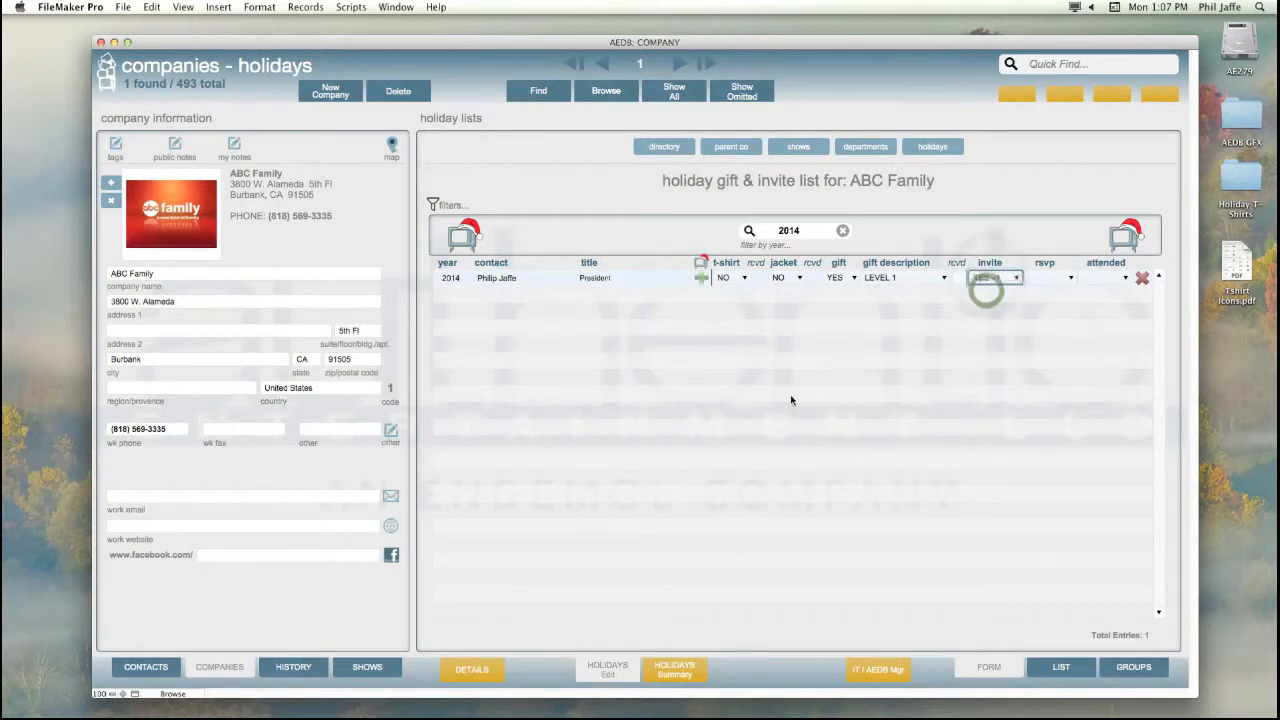
{"action": "left_click", "coordinate": [753, 412]}
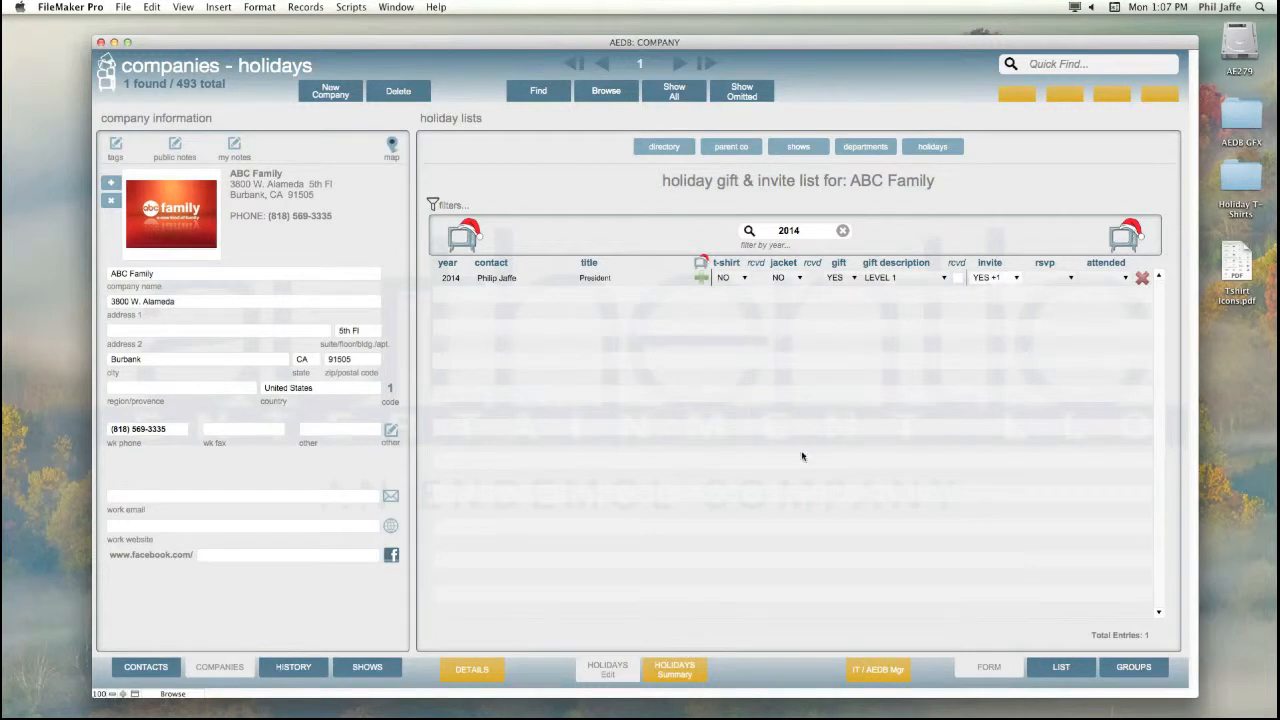
- Open the contact's own holiday page from the ABC Family list to check the party invites
{"action": "left_click", "coordinate": [490, 278]}
{"action": "left_click", "coordinate": [490, 278]}
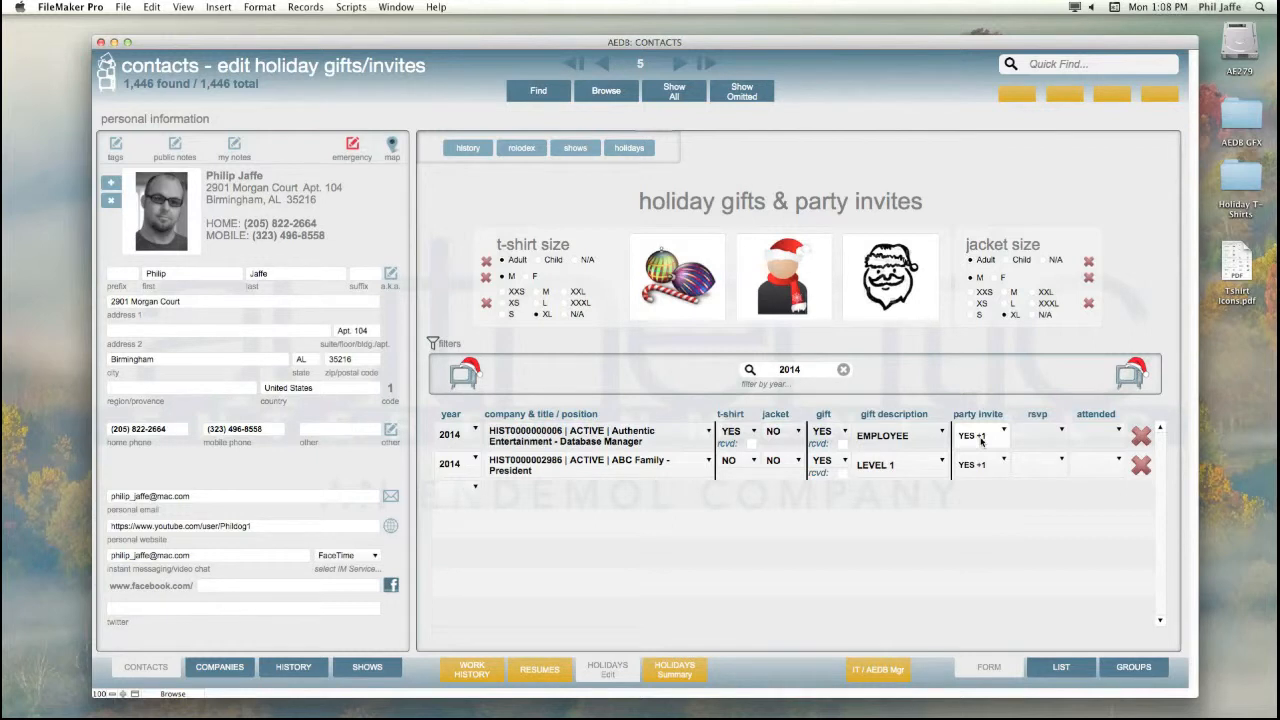
- Go back to the contact's work history and open the ABC Family company record from there
{"action": "left_click", "coordinate": [229, 667]}
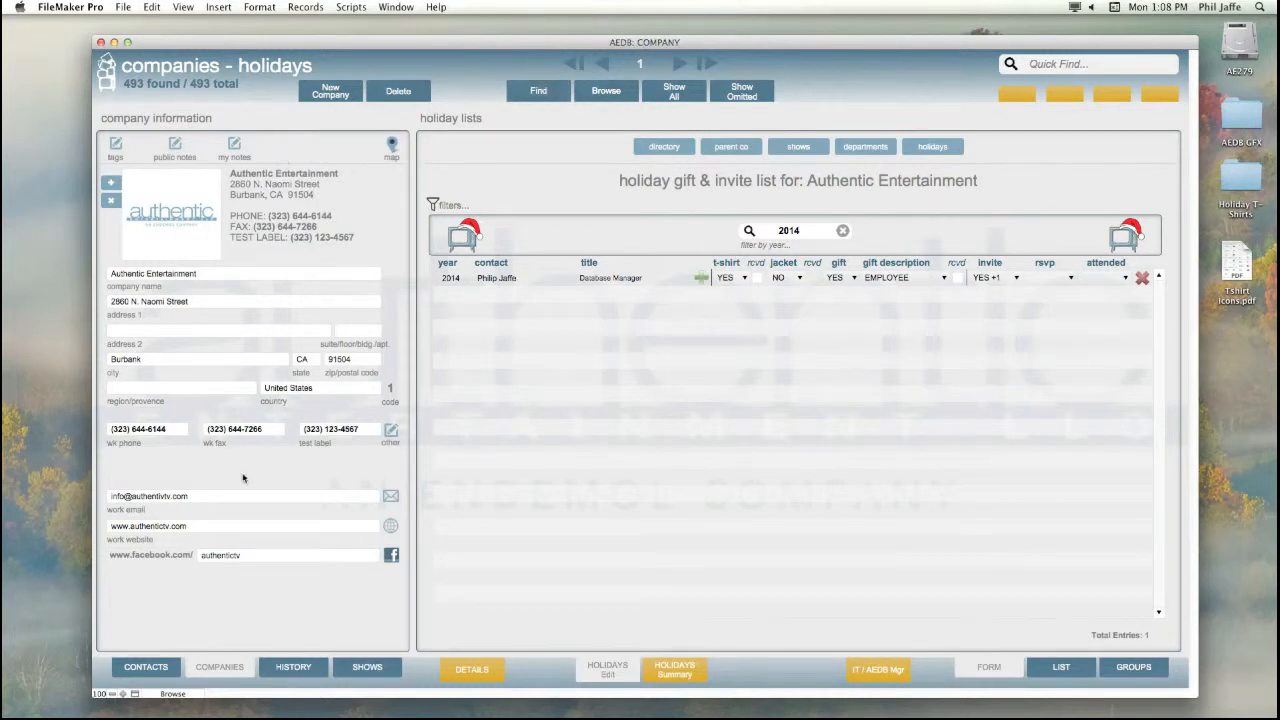
{"action": "left_click", "coordinate": [146, 667]}
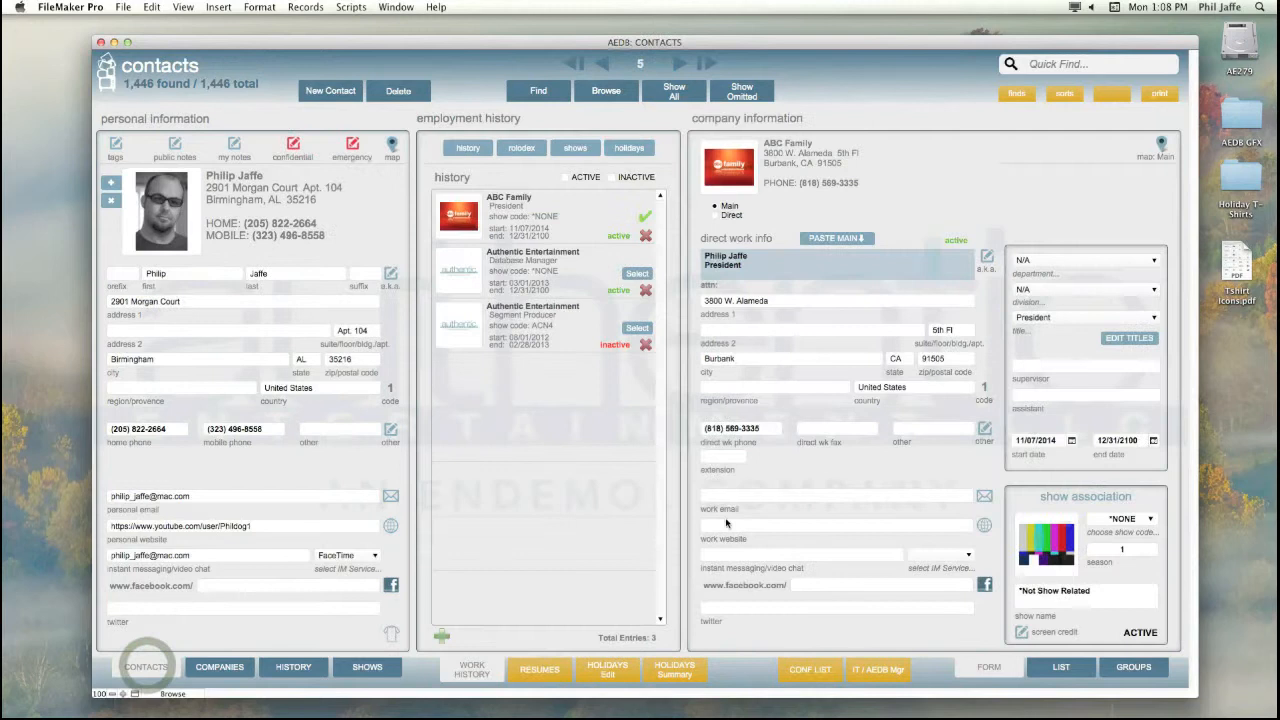
{"action": "left_click", "coordinate": [730, 179]}
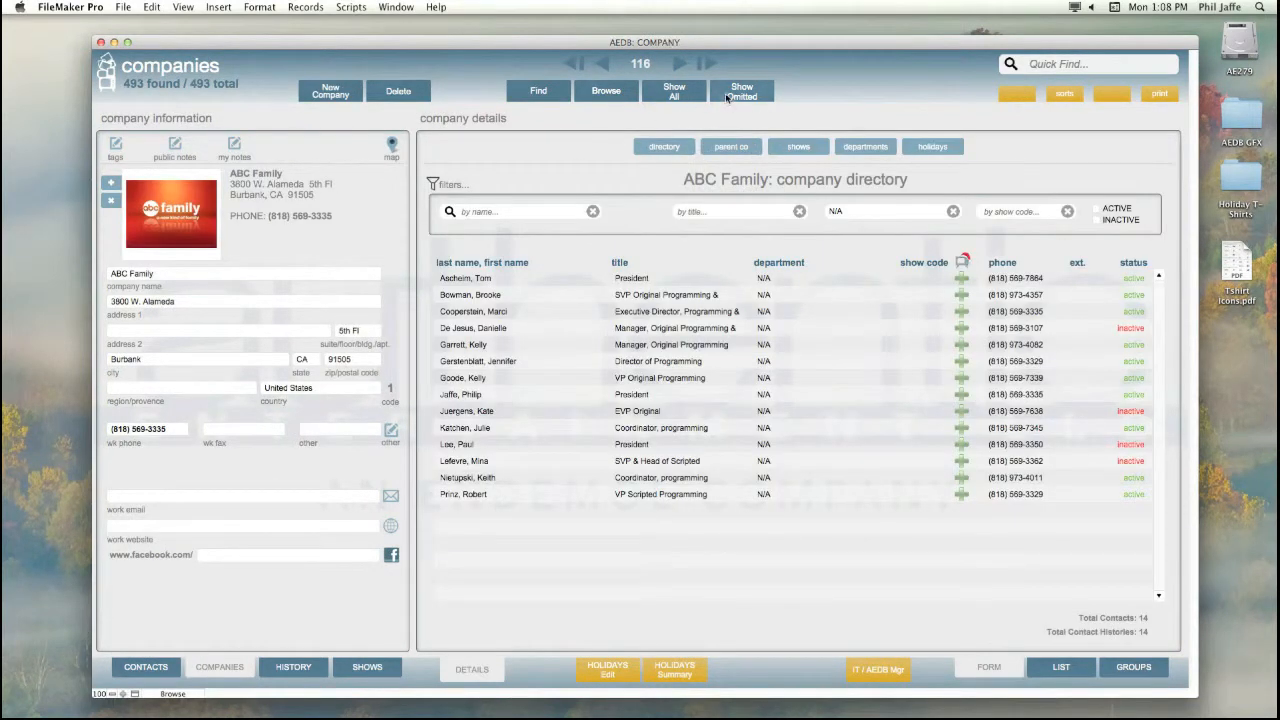
- From ABC Family's holiday list, review the President's gift and invite history for all years and for 2014 only
{"action": "left_click", "coordinate": [932, 147]}
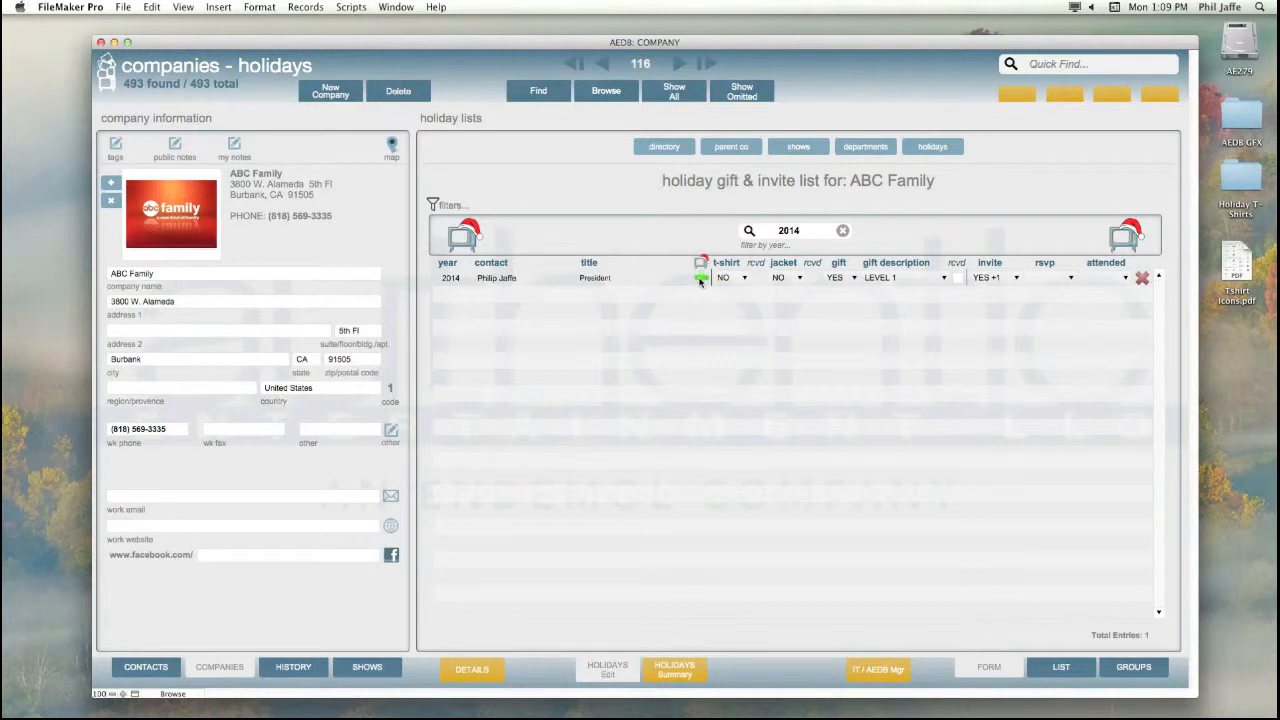
{"action": "left_click", "coordinate": [700, 279]}
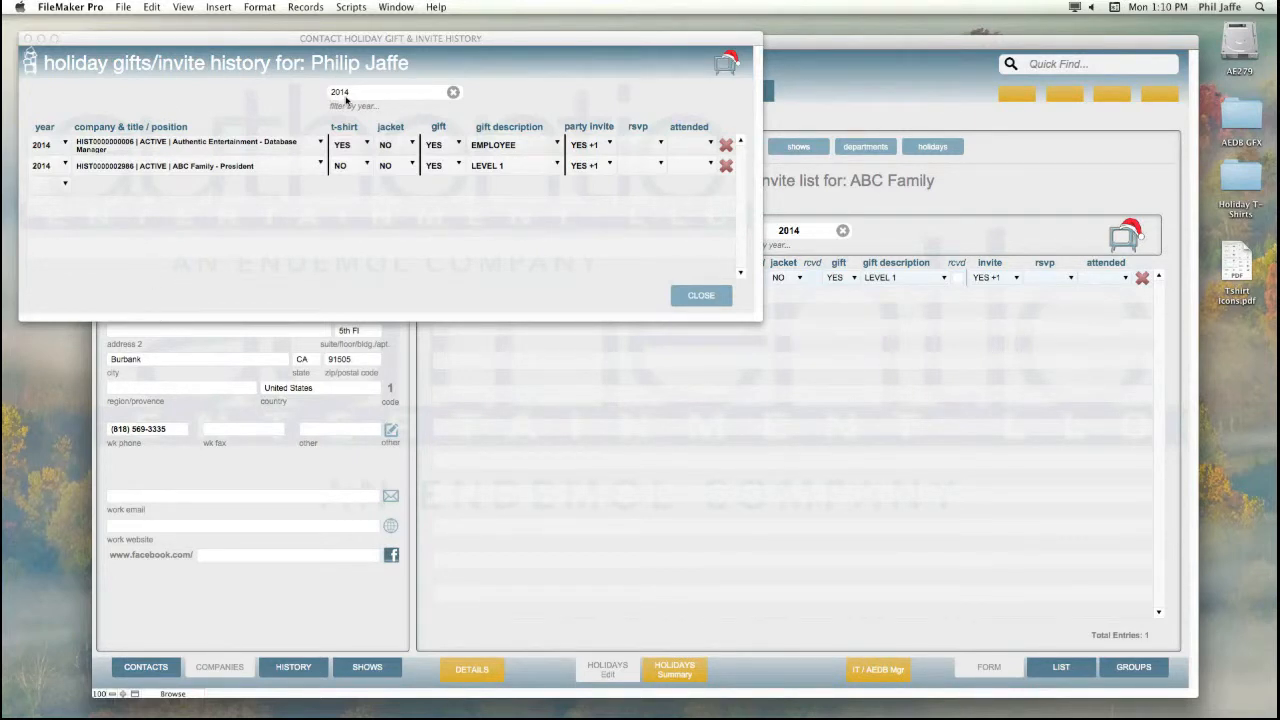
{"action": "left_click", "coordinate": [453, 92]}
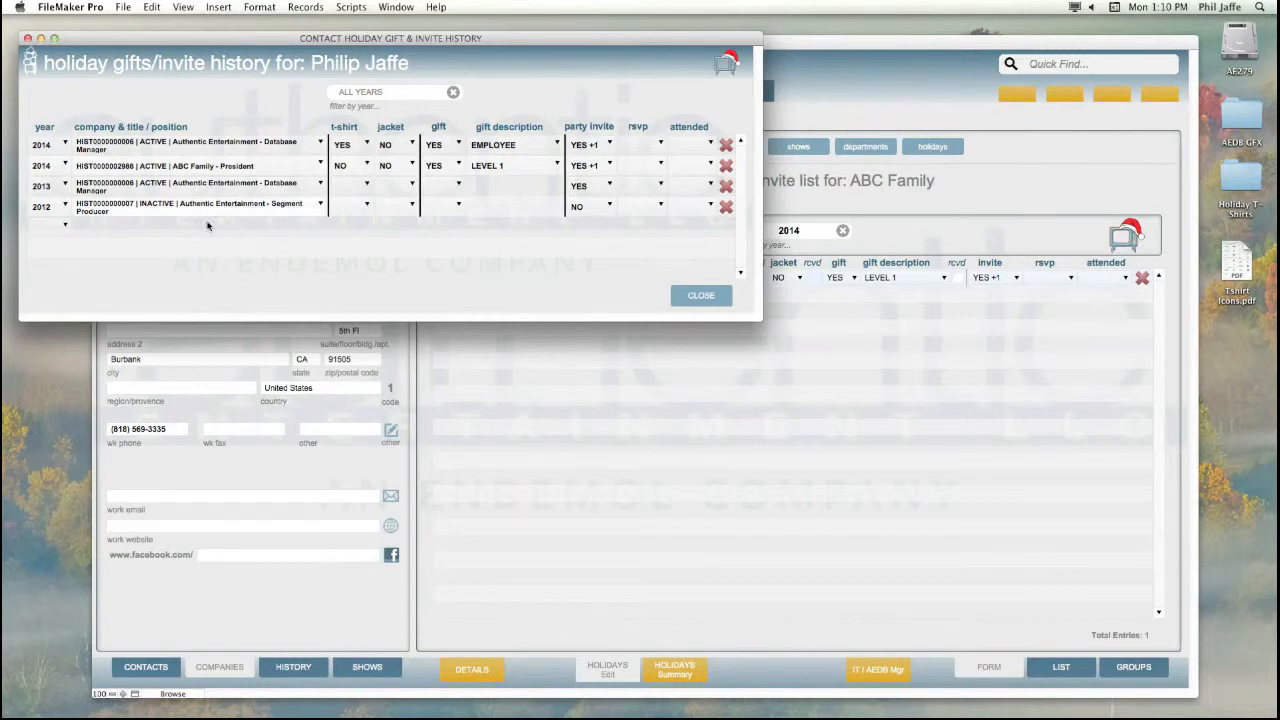
{"action": "left_click", "coordinate": [369, 93]}
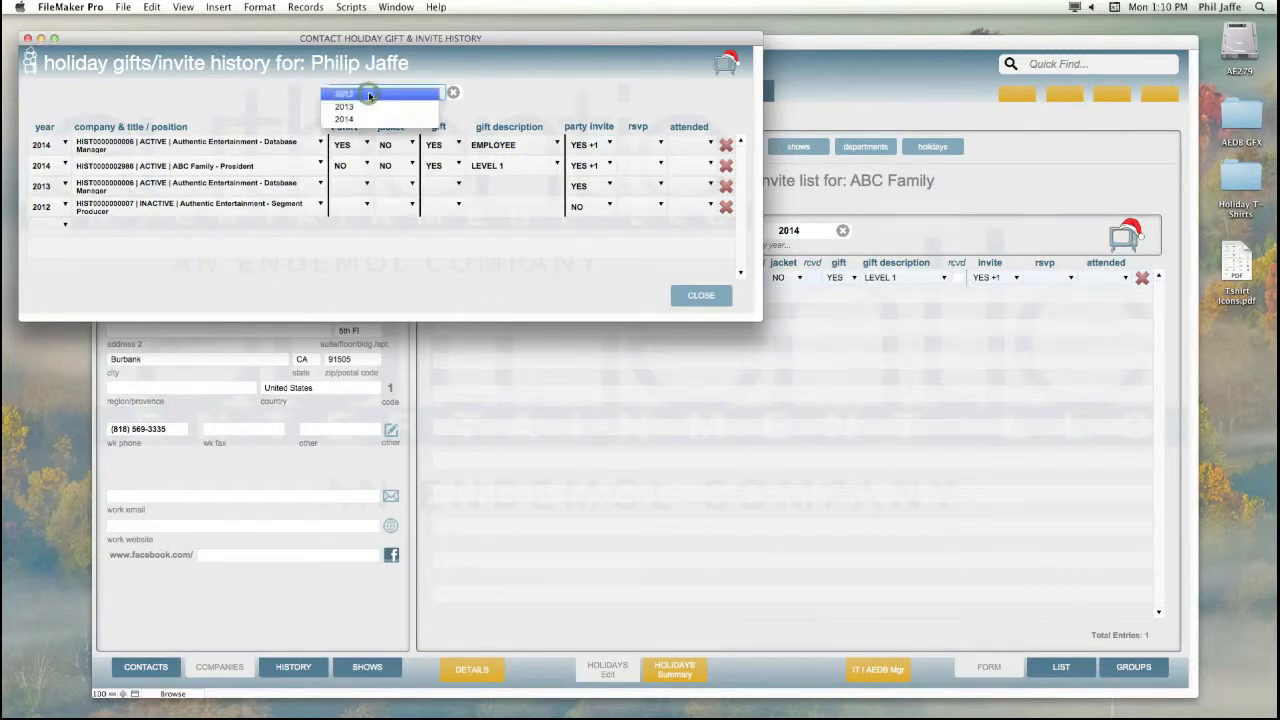
{"action": "left_click", "coordinate": [348, 118]}
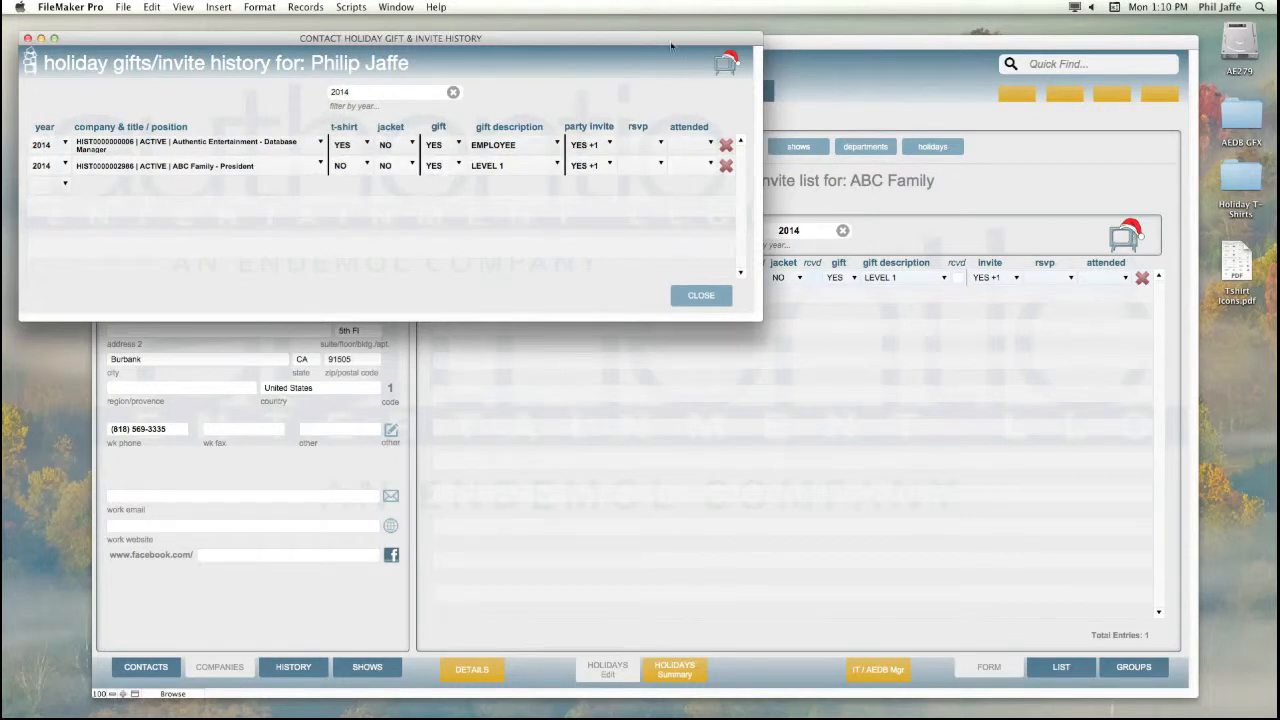
- Set the party invite of the 2014 ABC Family President entry to NO in the contact's holiday history, and close the history window
{"action": "left_click_drag", "start_coordinate": [668, 42], "coordinate": [802, 186]}
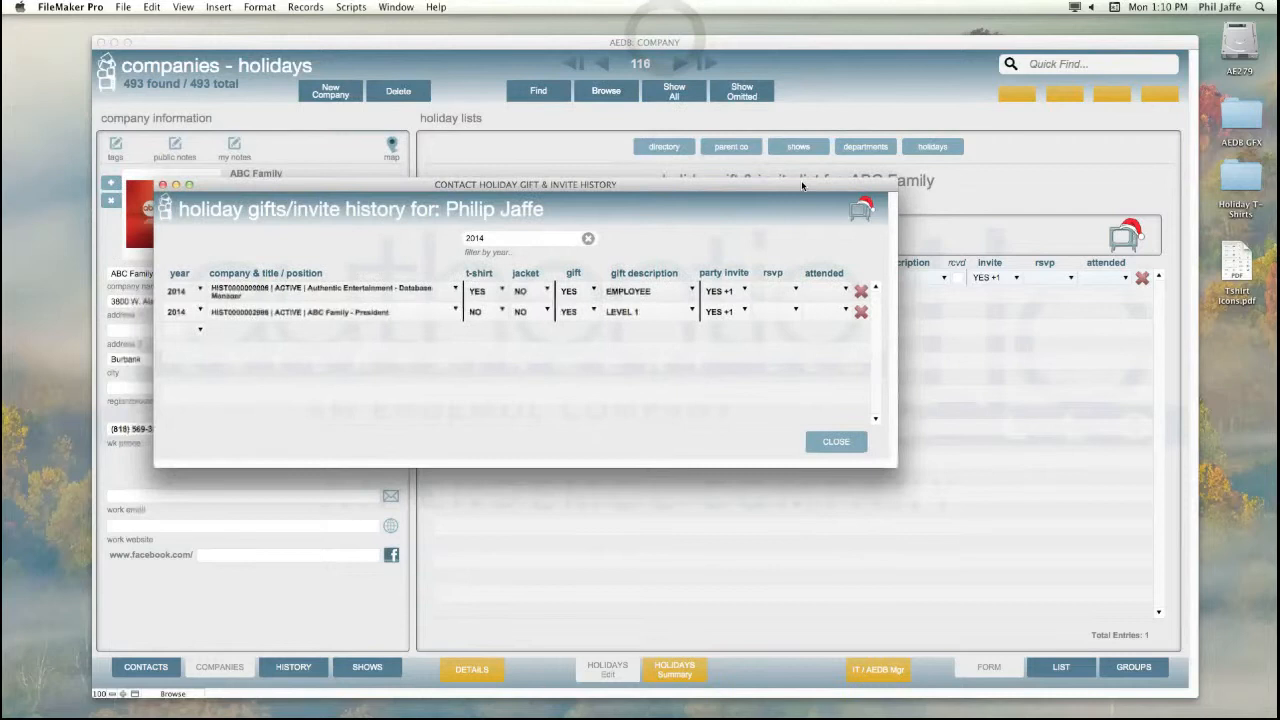
{"action": "left_click_drag", "start_coordinate": [314, 190], "coordinate": [566, 415]}
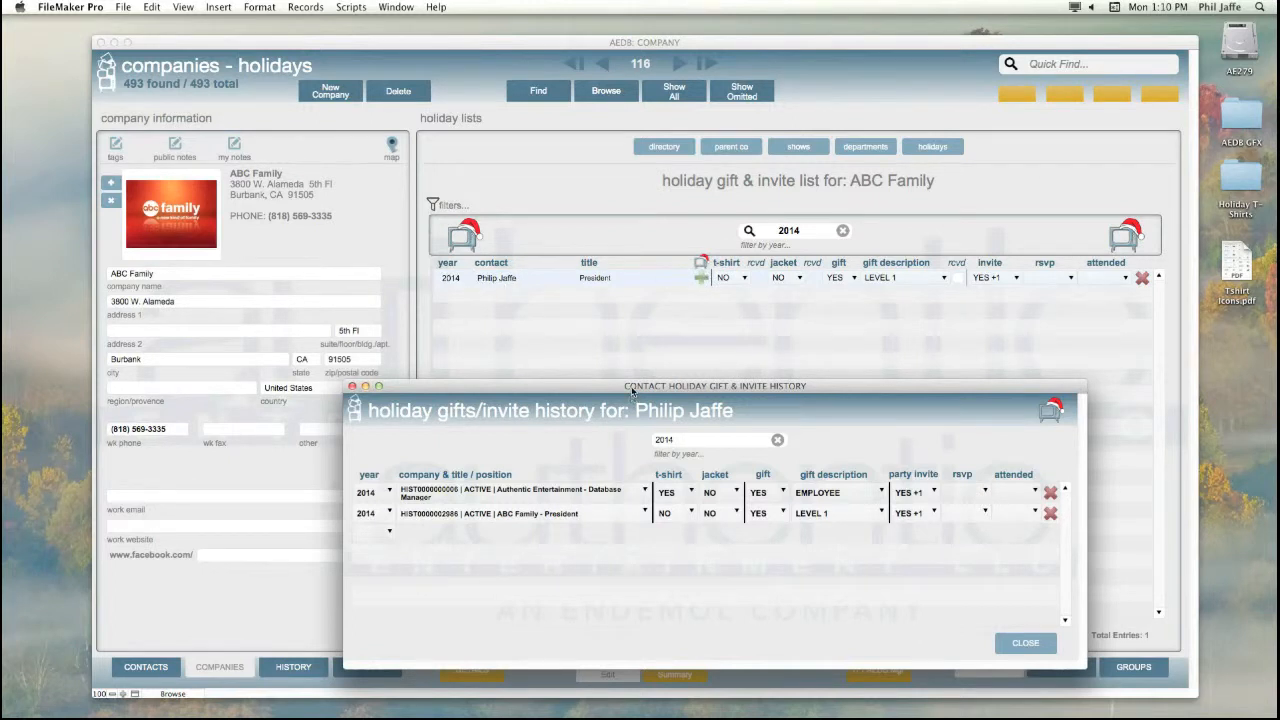
{"action": "left_click_drag", "start_coordinate": [632, 390], "coordinate": [542, 291]}
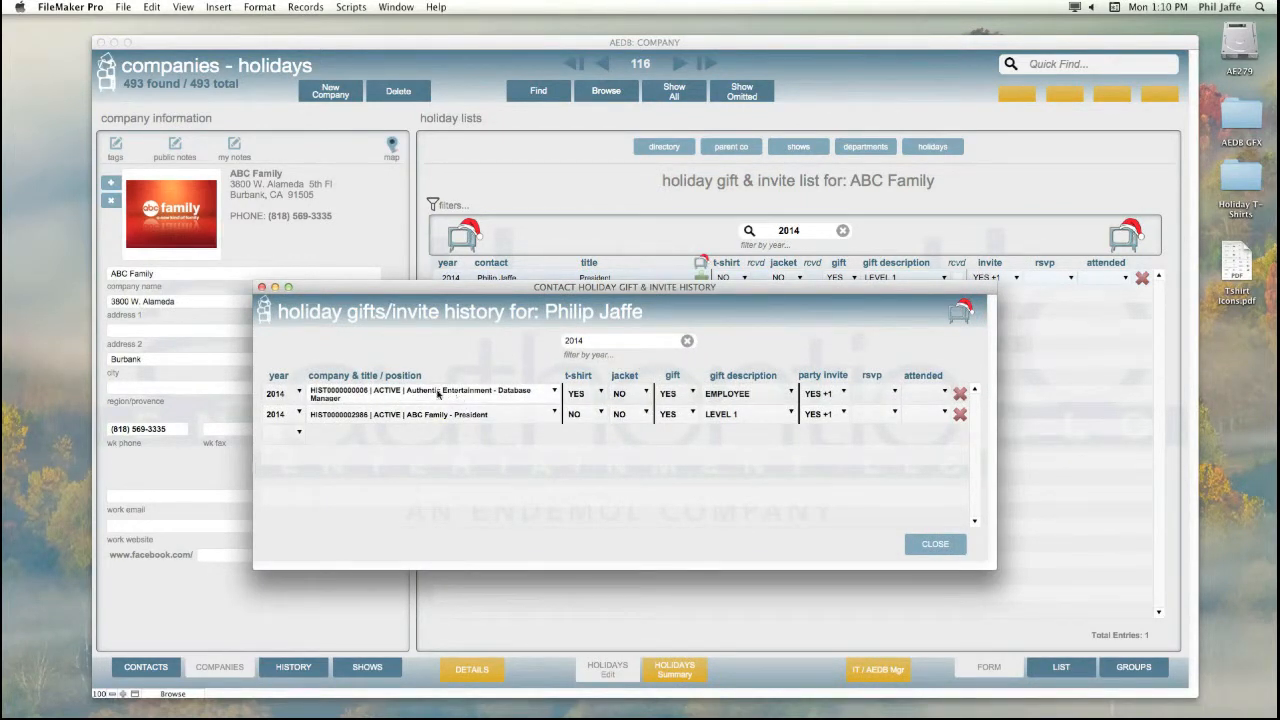
{"action": "left_click", "coordinate": [820, 414]}
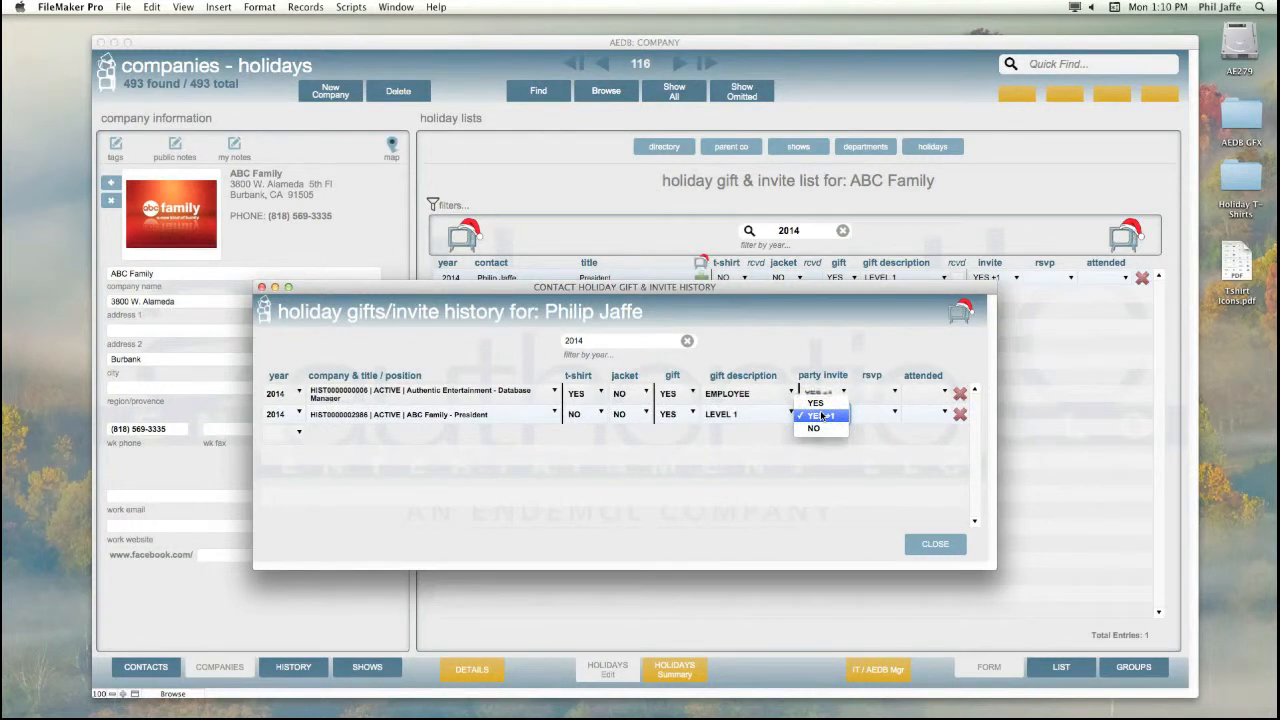
{"action": "left_click", "coordinate": [820, 415]}
{"action": "key", "text": "BackSpace"}
{"action": "left_click", "coordinate": [821, 416]}
{"action": "left_click", "coordinate": [820, 445]}
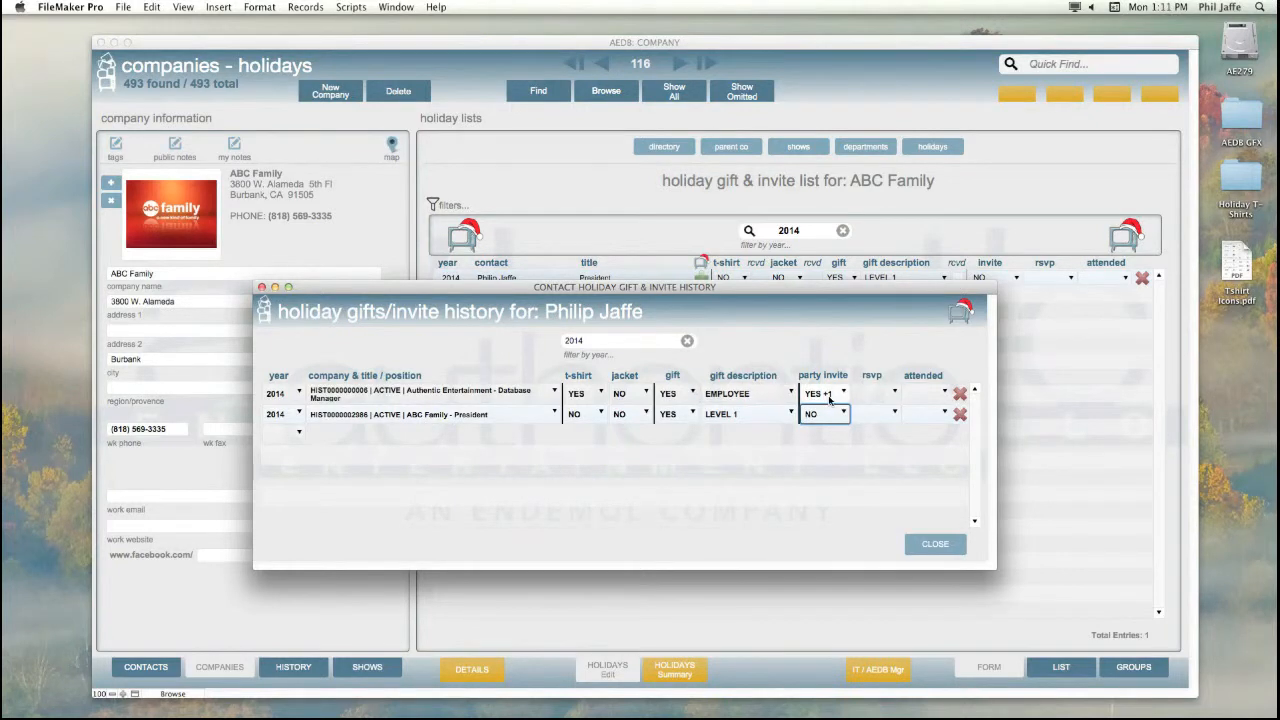
{"action": "left_click", "coordinate": [930, 543]}
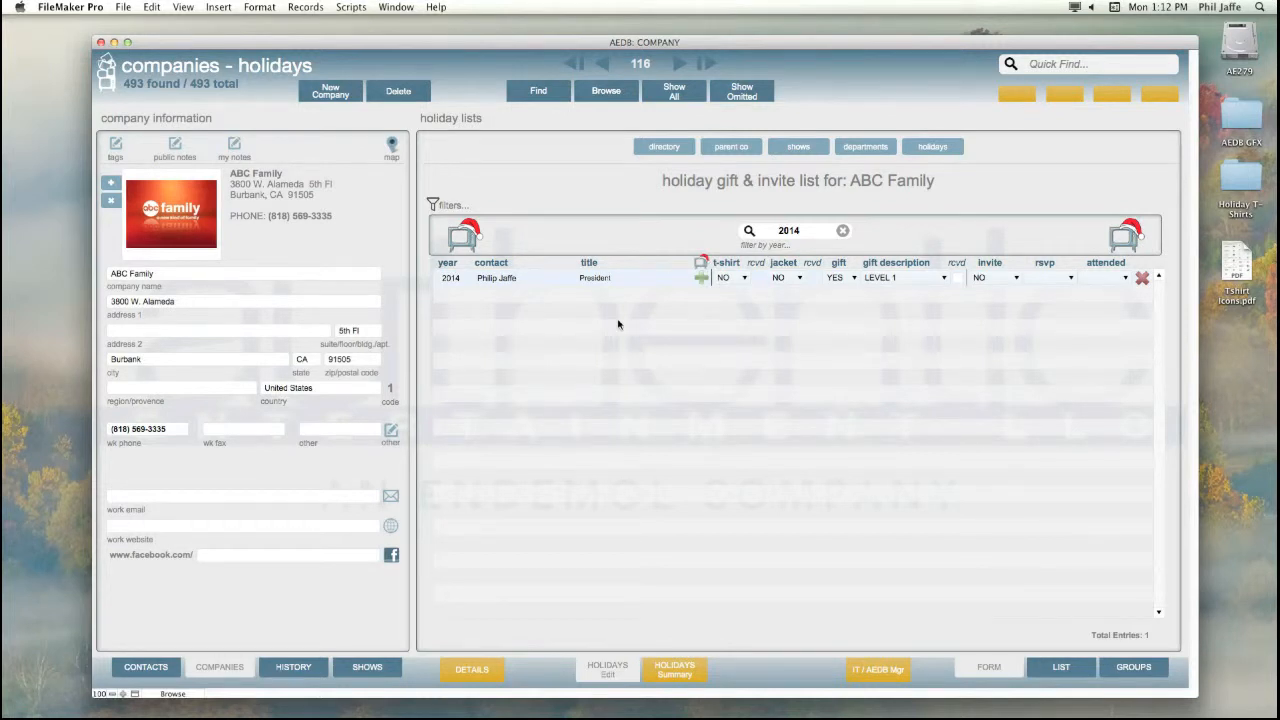
- Compare ABC Family's company directory with its 2014 holiday list, ending on the directory
{"action": "left_click", "coordinate": [684, 147]}
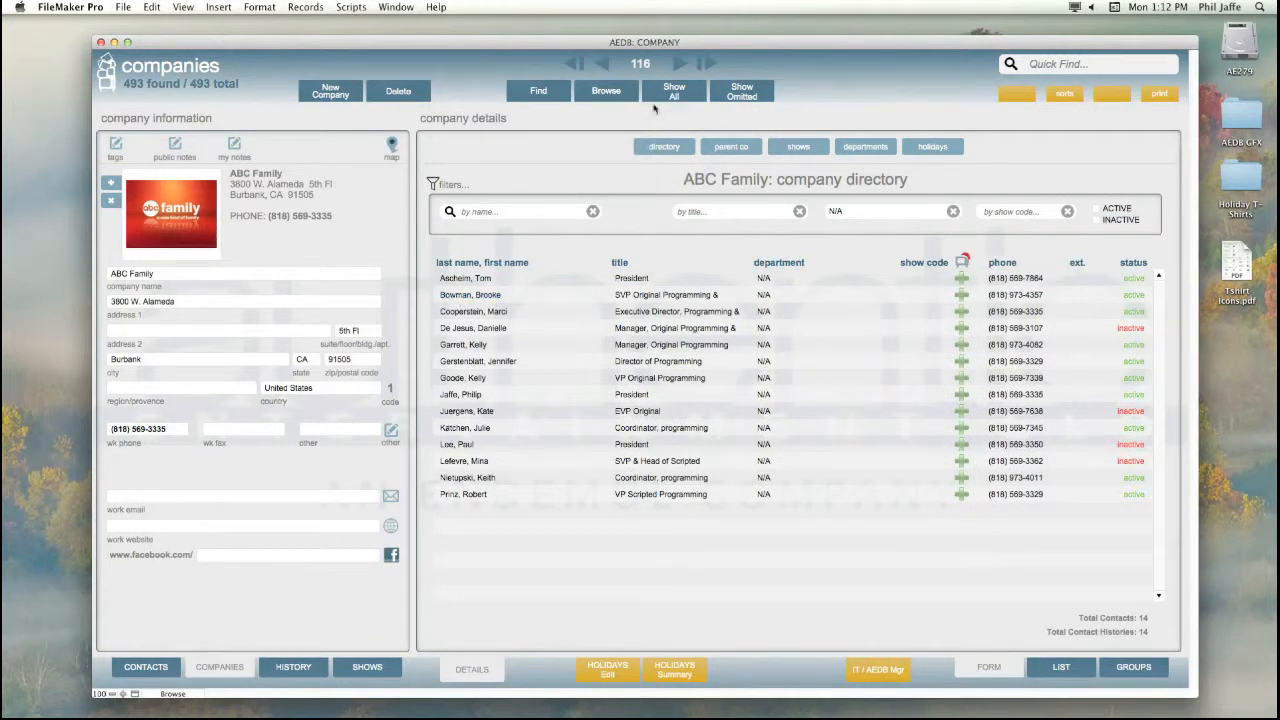
{"action": "left_click", "coordinate": [937, 147]}
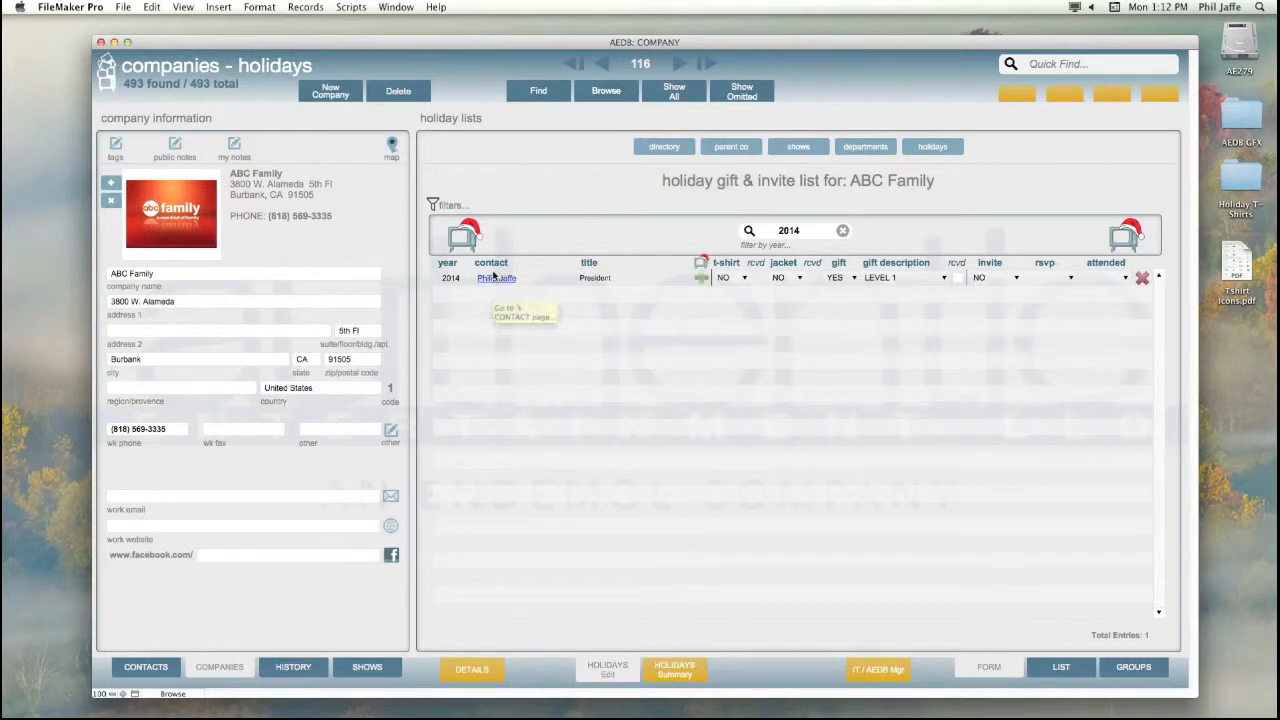
{"action": "left_click", "coordinate": [662, 147]}
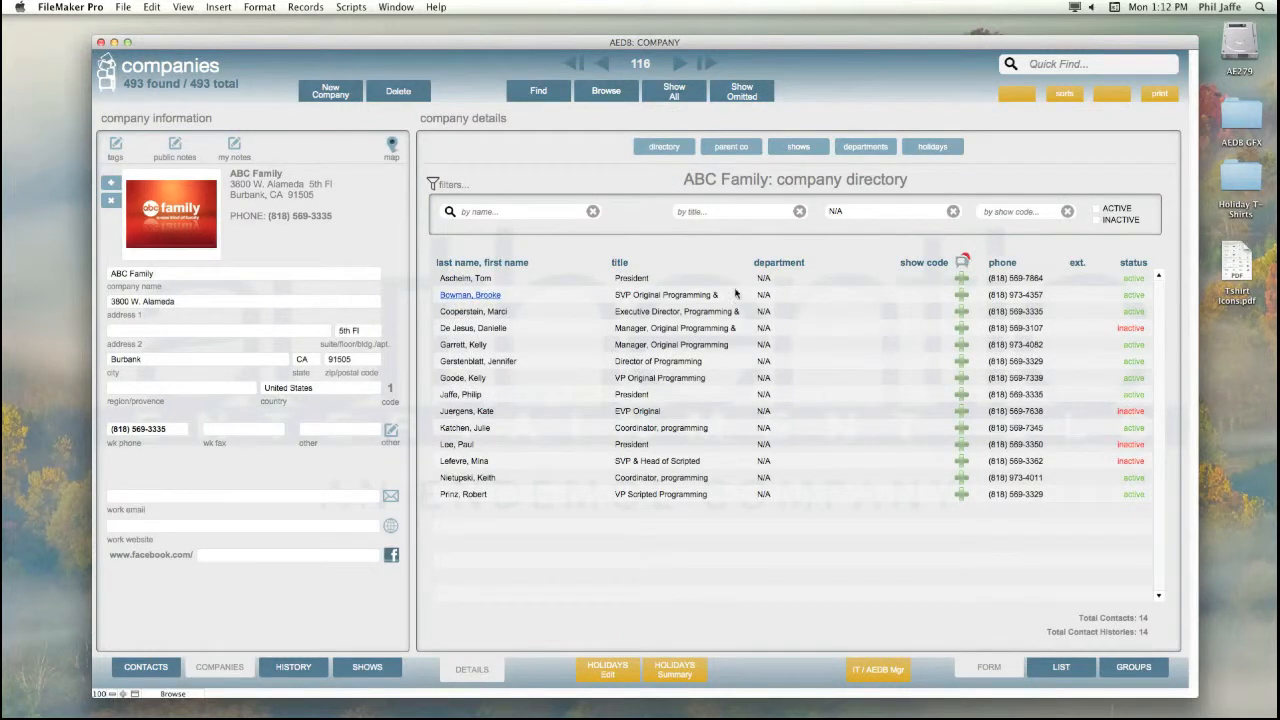
- Check the holiday page of ABC Family's SVP Original Programming contact and return to the company record through the work history
{"action": "left_click", "coordinate": [481, 296]}
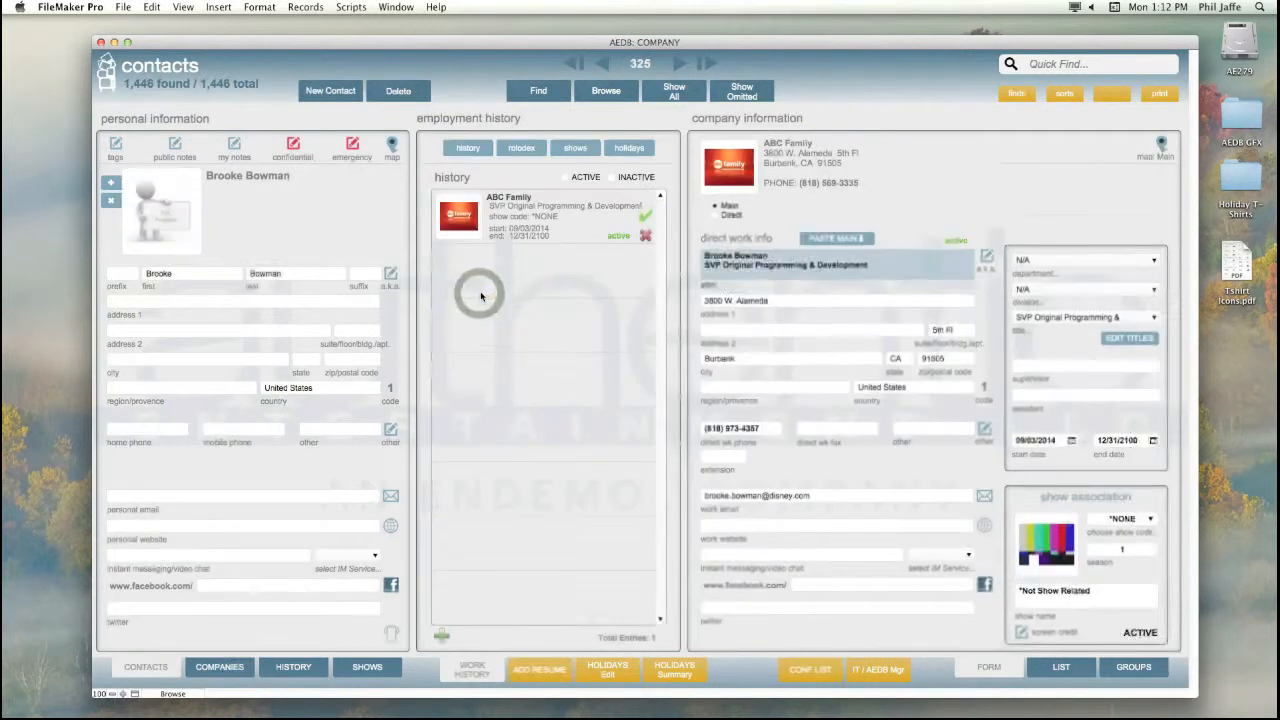
{"action": "left_click", "coordinate": [627, 149]}
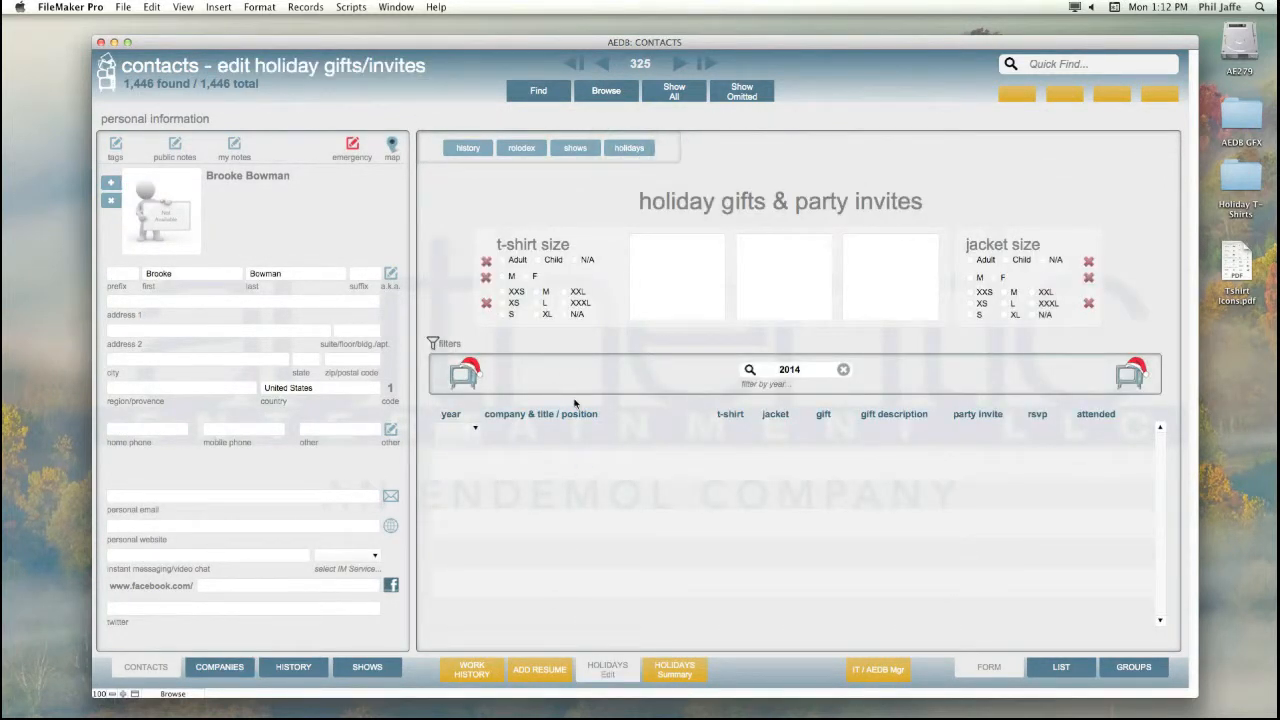
{"action": "left_click", "coordinate": [470, 668]}
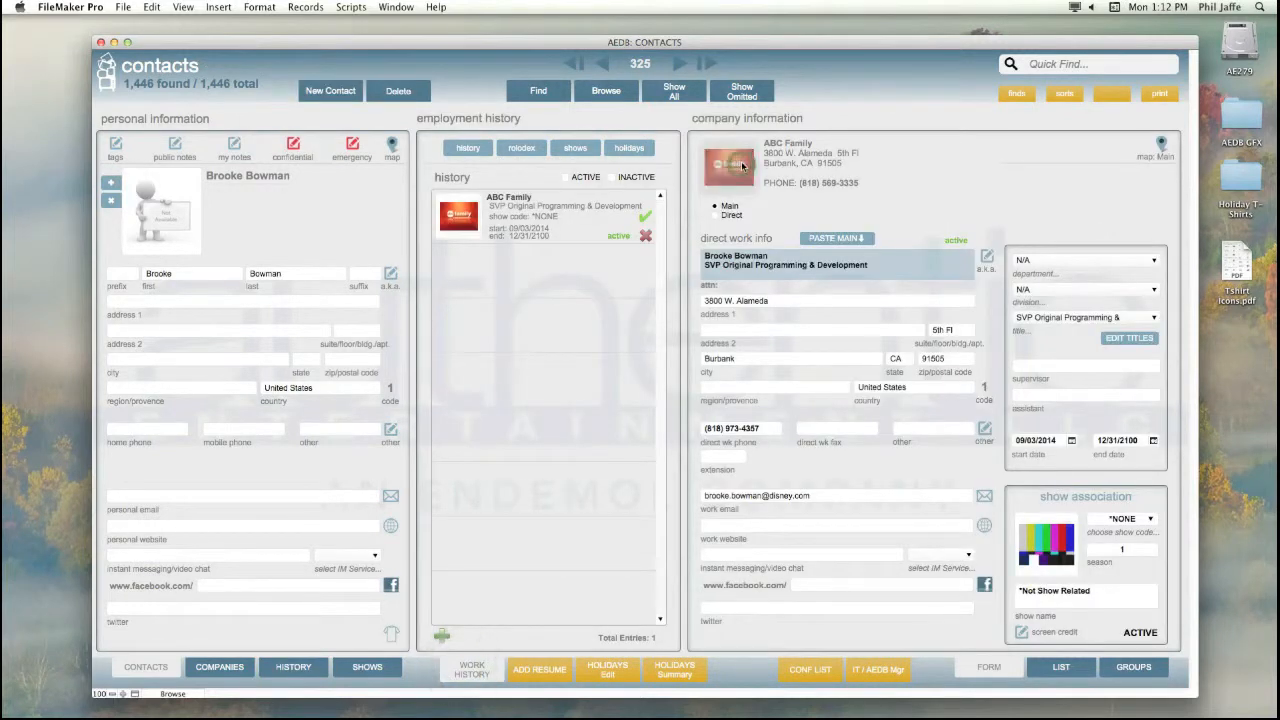
{"action": "left_click", "coordinate": [743, 165]}
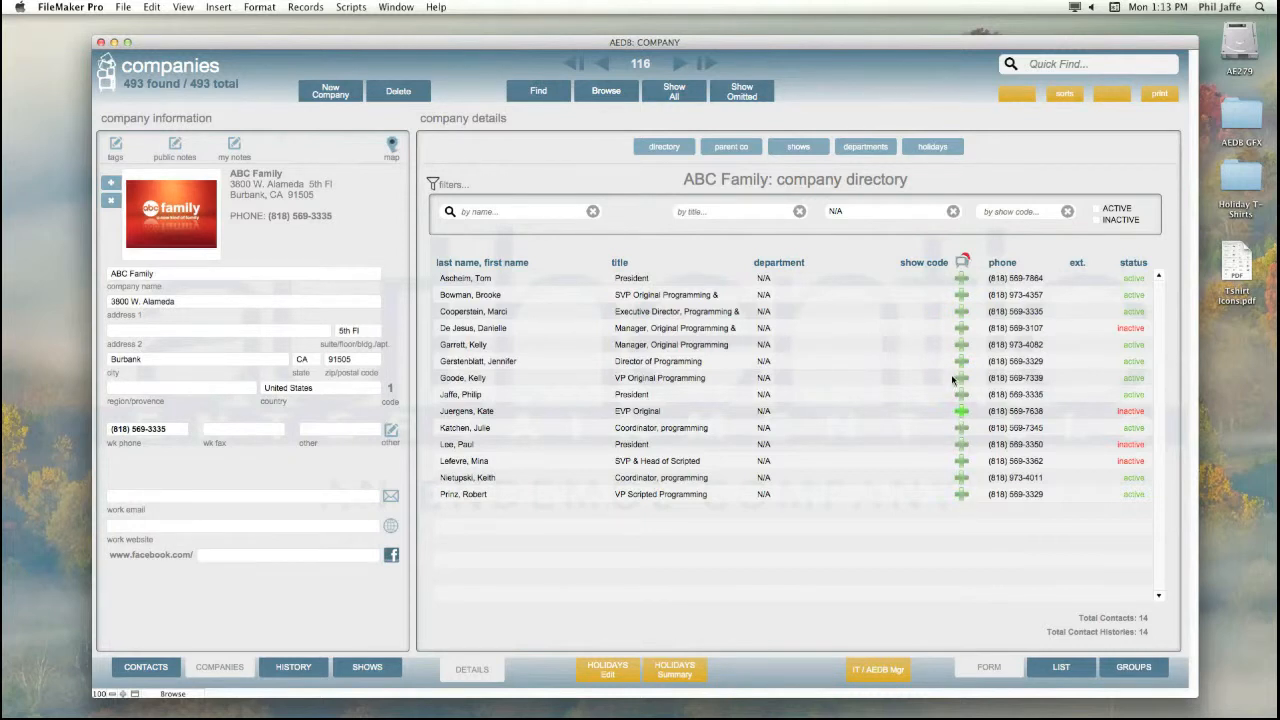
- Look through the 2014 holiday gift and invite histories of several contacts straight from the ABC Family directory
{"action": "left_click", "coordinate": [960, 296]}
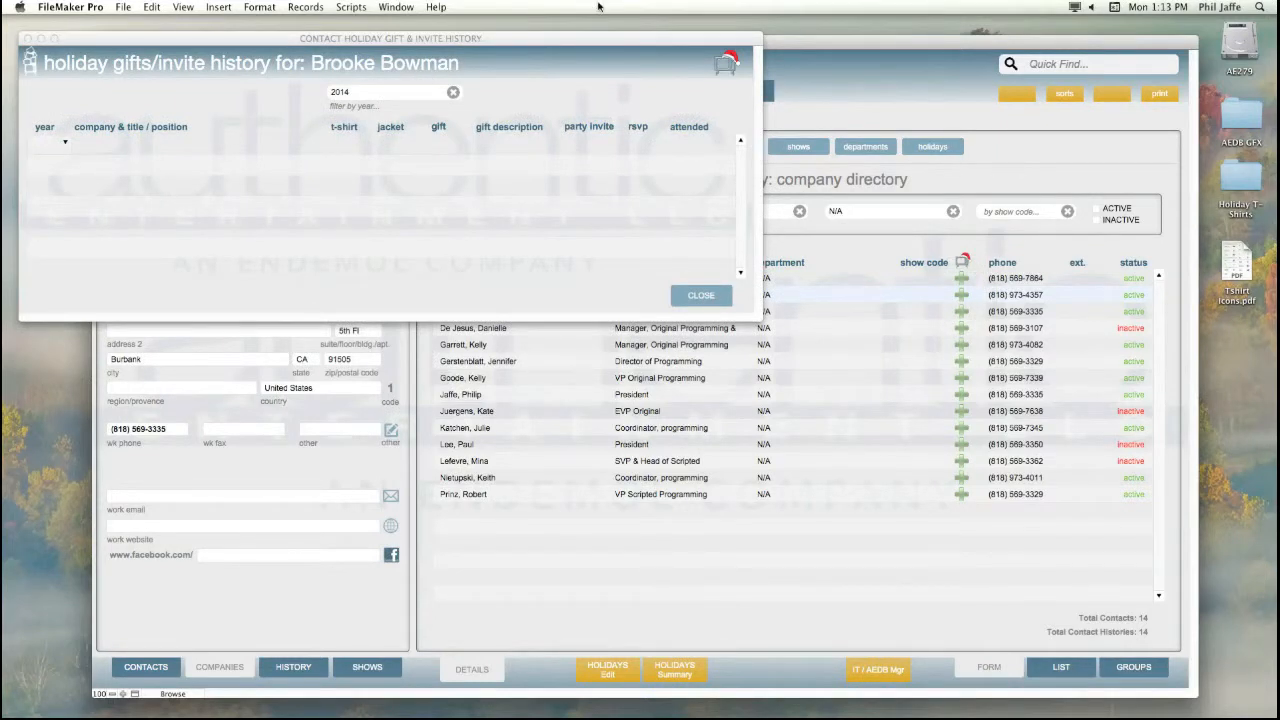
{"action": "left_click", "coordinate": [962, 362]}
{"action": "left_click", "coordinate": [961, 378]}
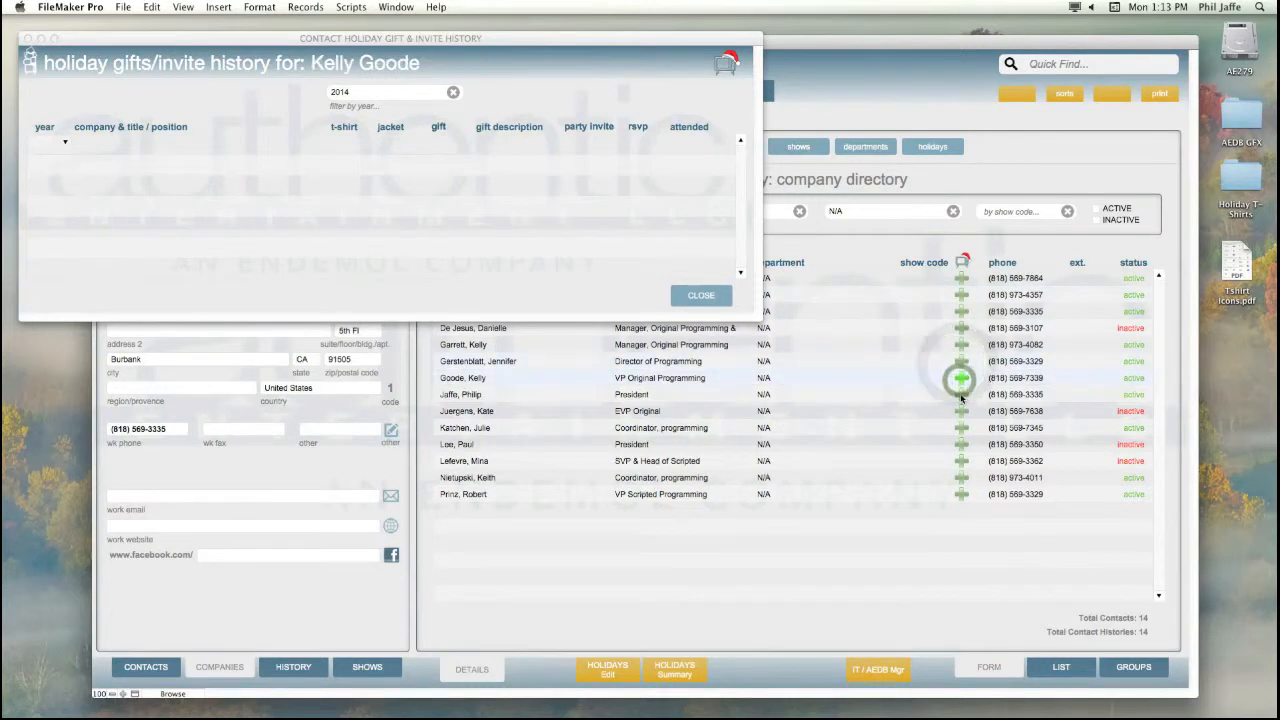
{"action": "left_click", "coordinate": [961, 394]}
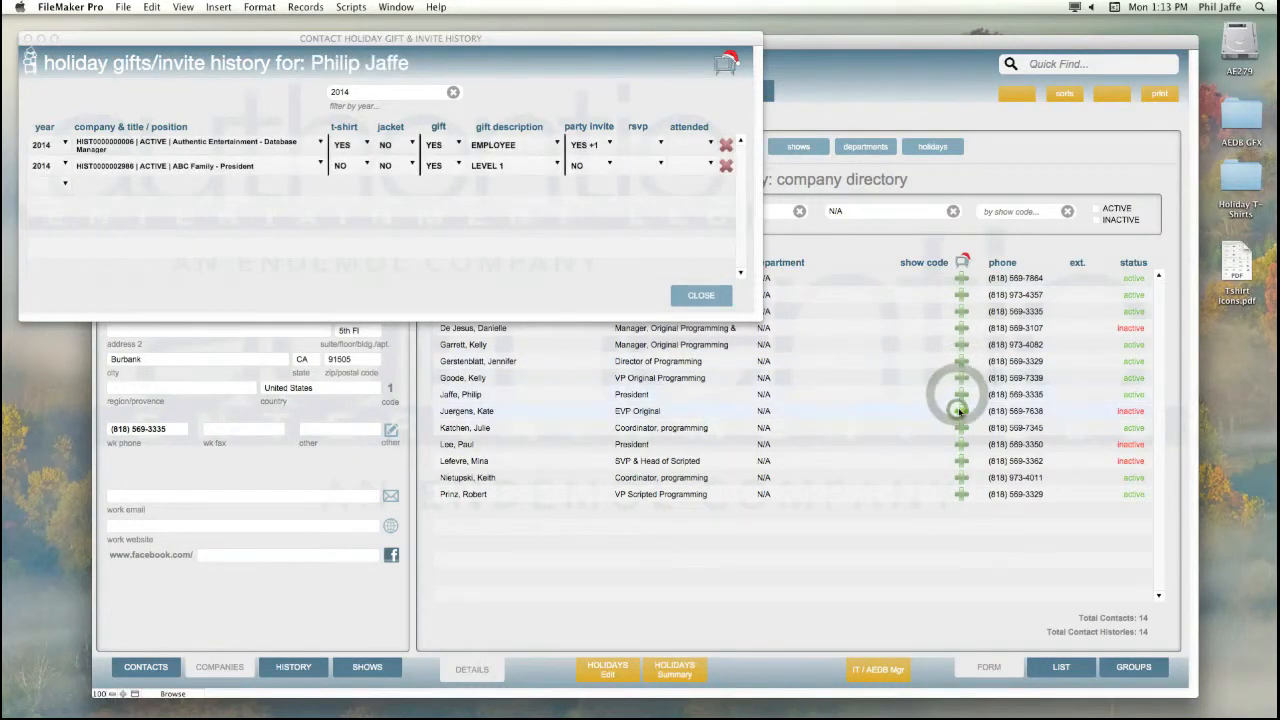
{"action": "left_click", "coordinate": [958, 410]}
{"action": "left_click", "coordinate": [961, 428]}
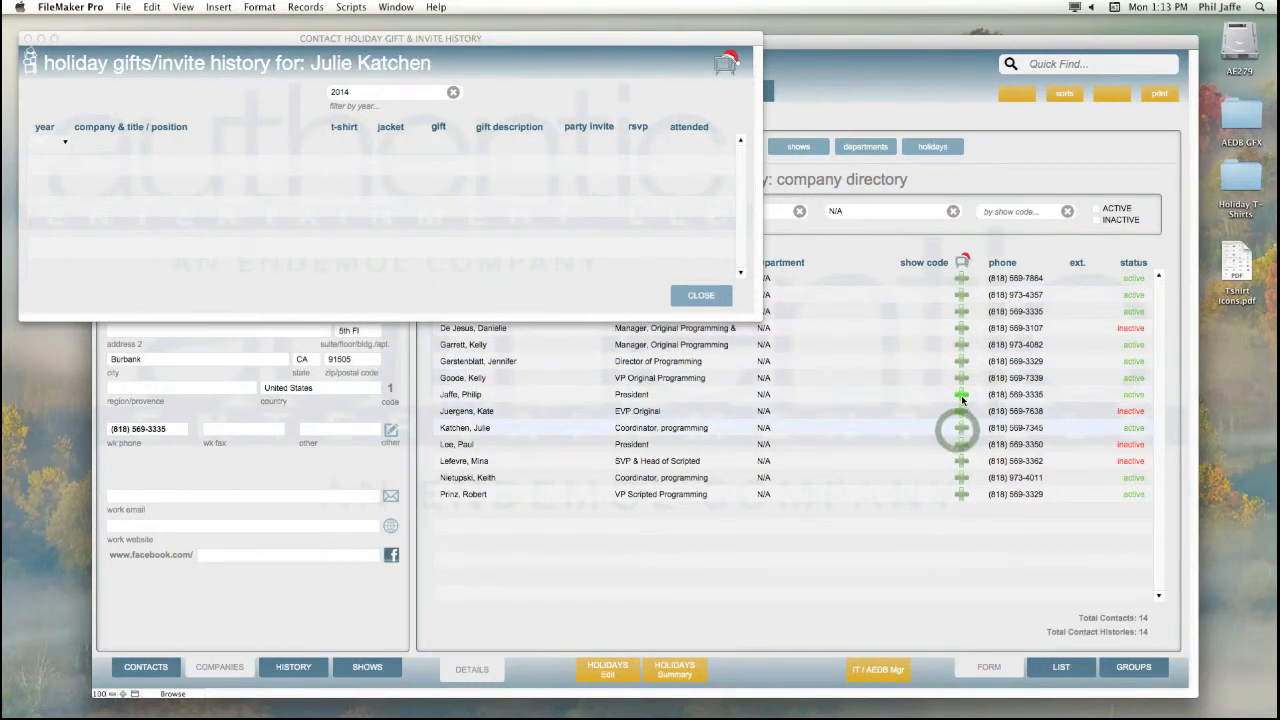
{"action": "left_click", "coordinate": [961, 394]}
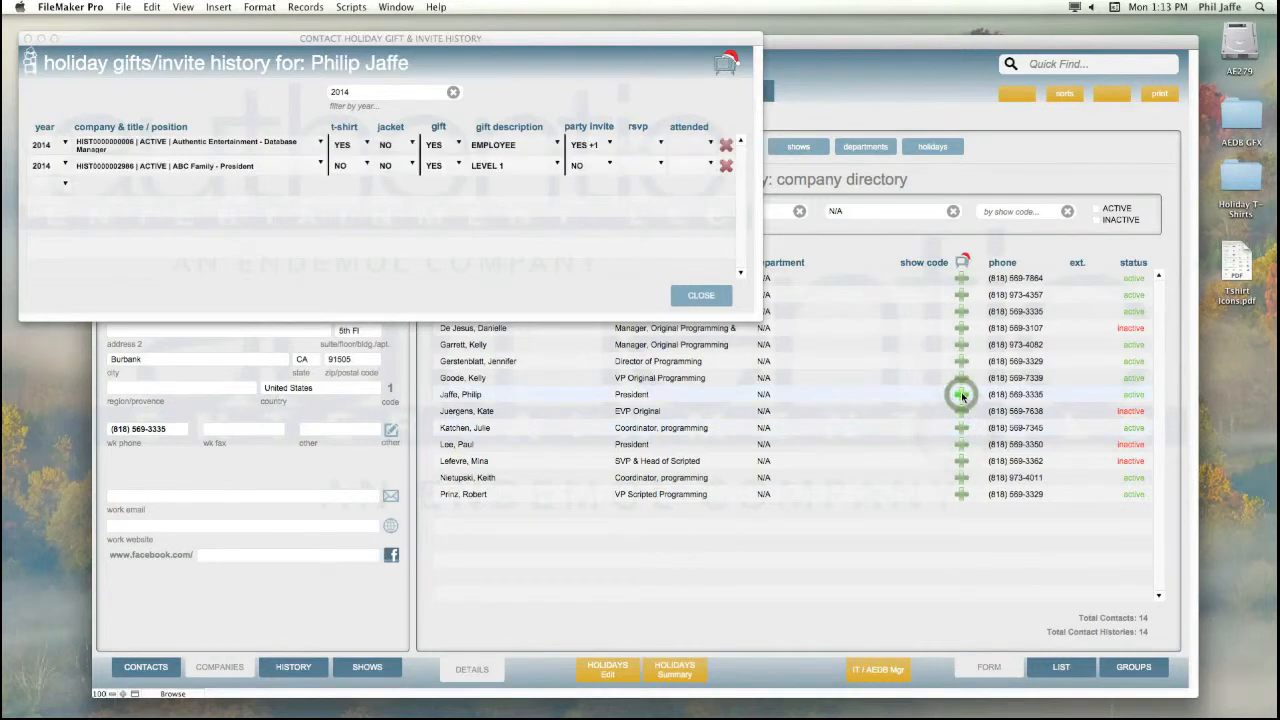
- Add a 2014 holiday entry for the SVP Original Programming & Development contact at ABC Family, with the party invite set to YES
{"action": "left_click", "coordinate": [961, 295]}
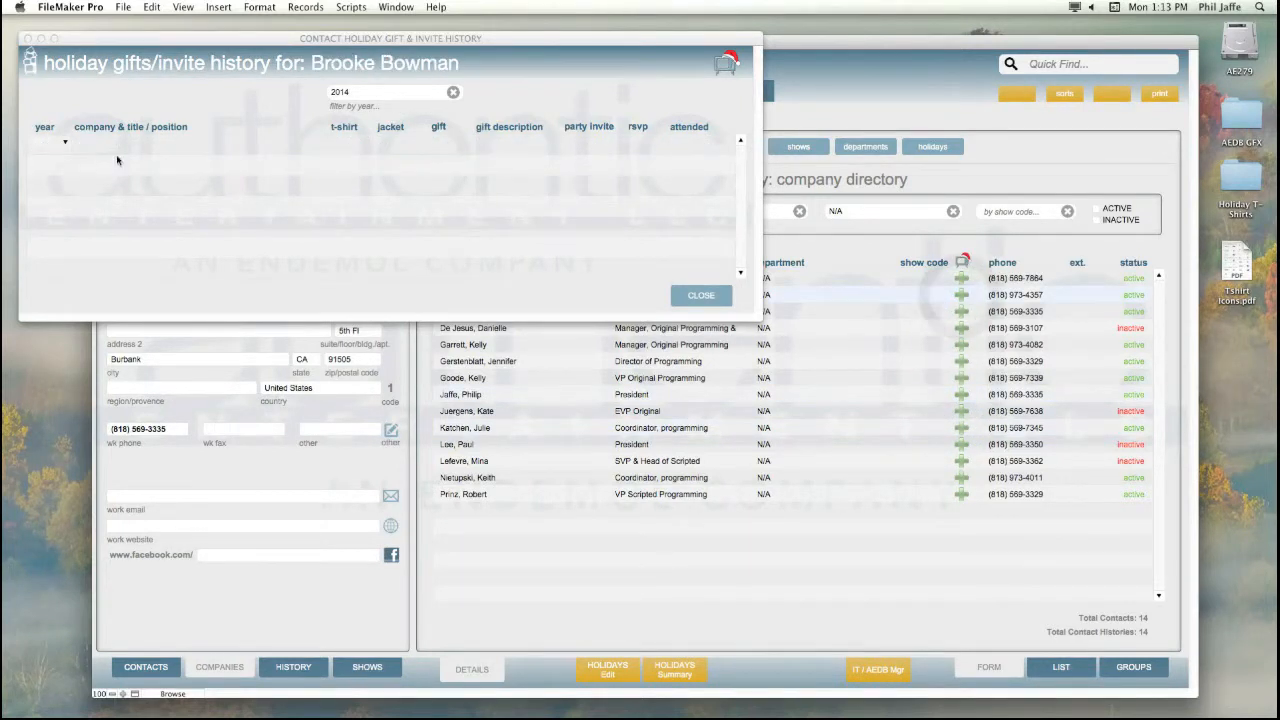
{"action": "left_click", "coordinate": [51, 146]}
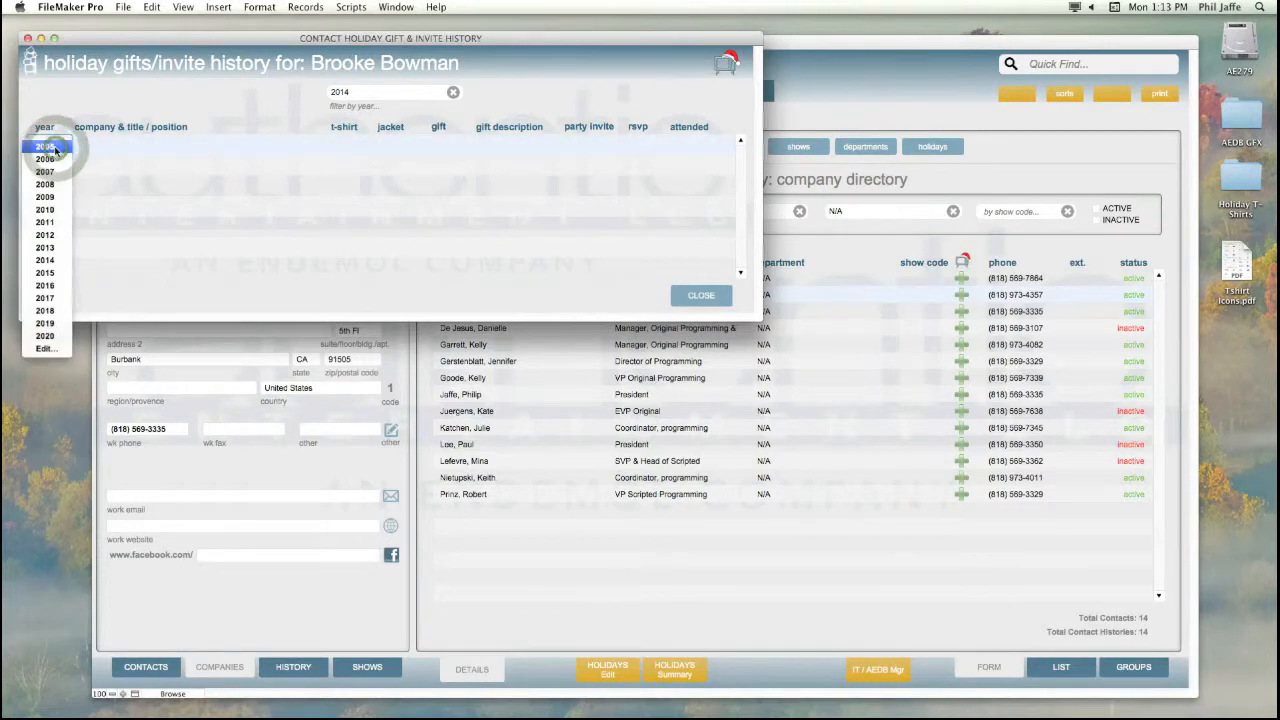
{"action": "left_click", "coordinate": [51, 260]}
{"action": "left_click", "coordinate": [205, 148]}
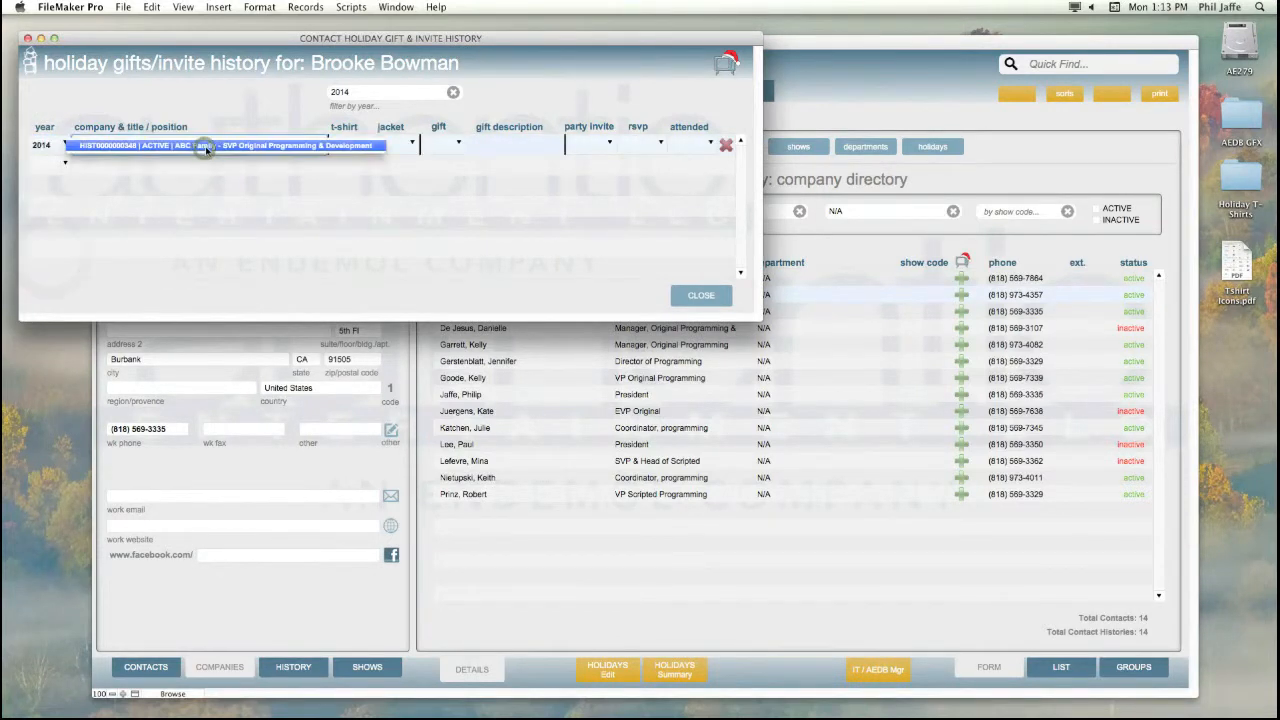
{"action": "left_click", "coordinate": [216, 147]}
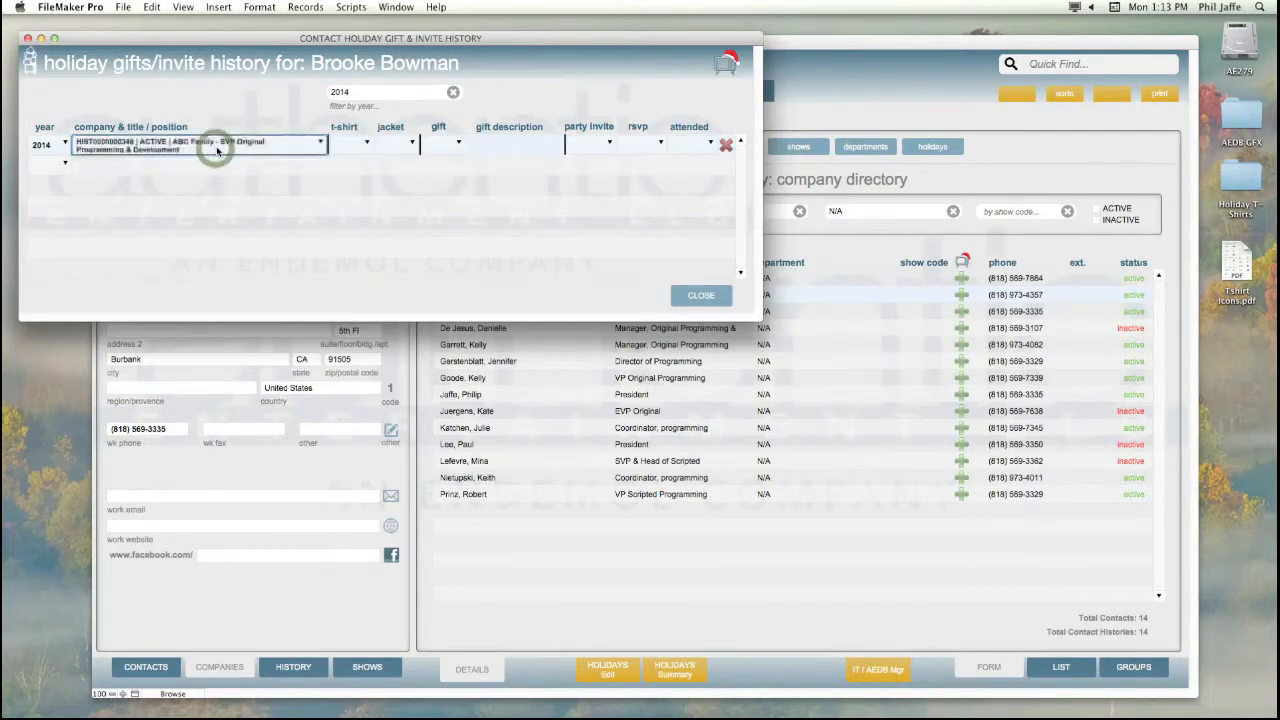
{"action": "left_click", "coordinate": [587, 145]}
{"action": "left_click", "coordinate": [587, 147]}
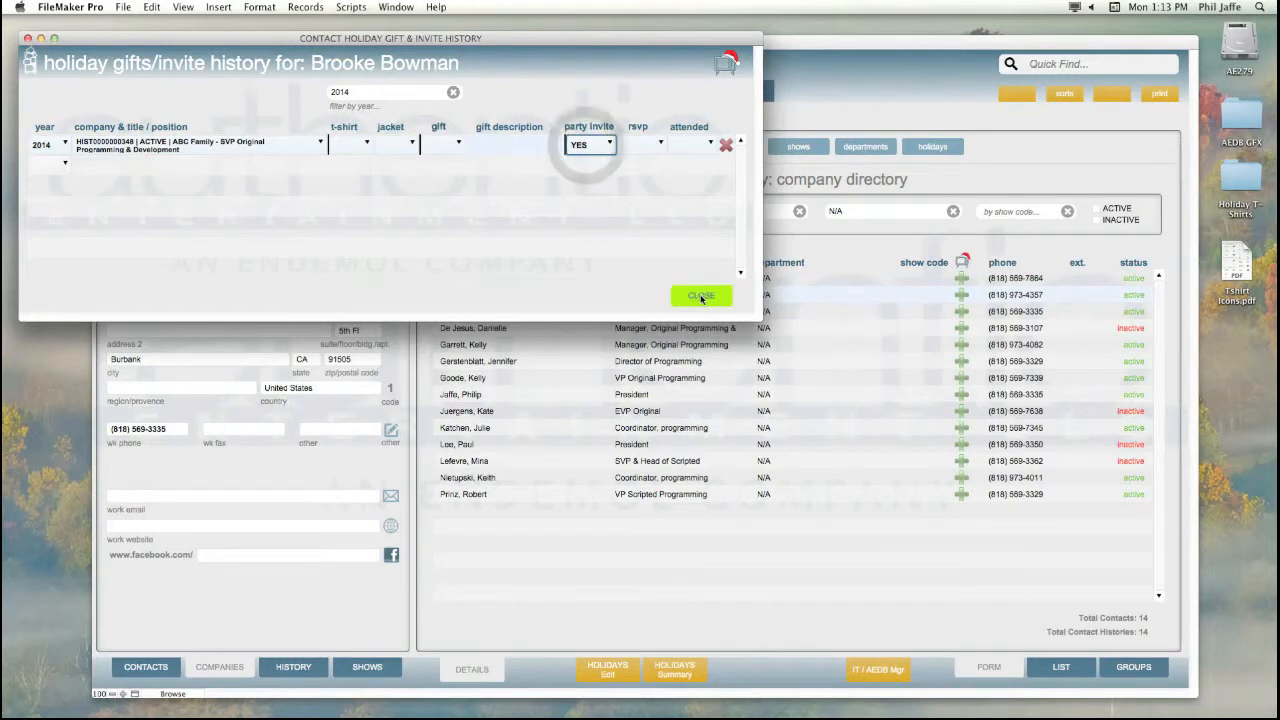
{"action": "left_click", "coordinate": [701, 296]}
- Check ABC Family's 2014 holiday list for the SVP's new entry and go back to the company directory
{"action": "left_click", "coordinate": [929, 148]}
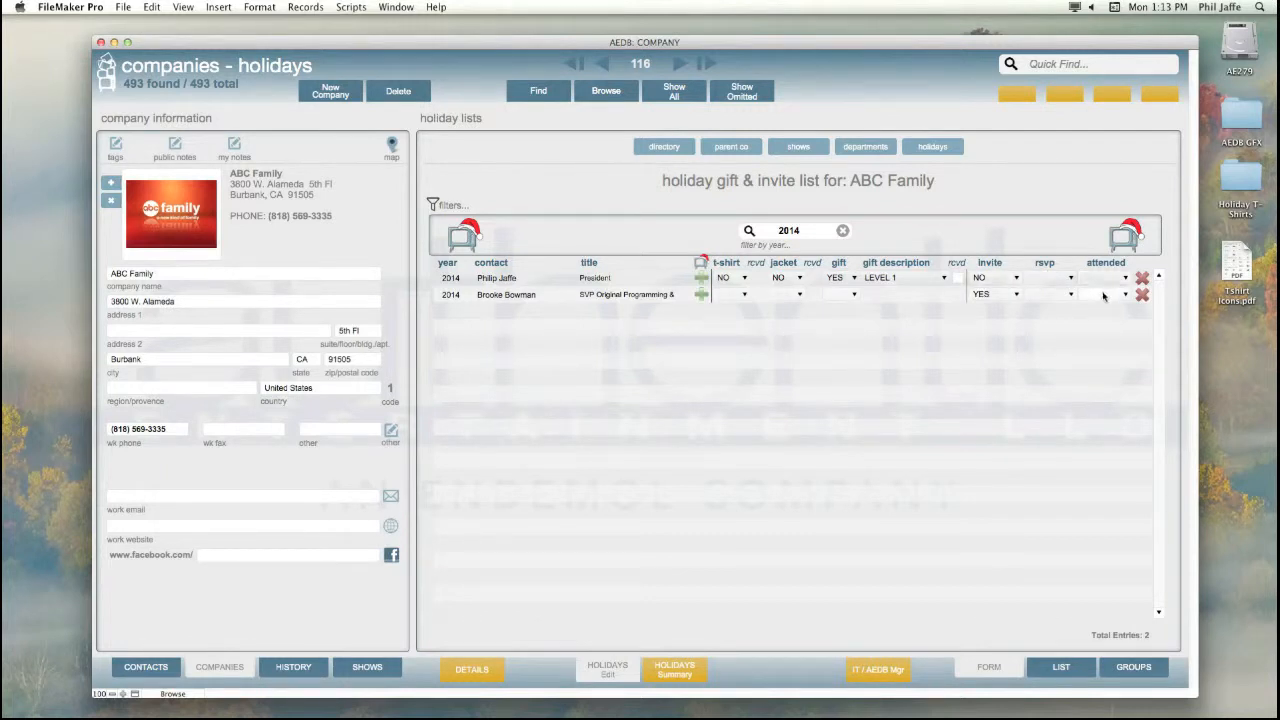
{"action": "left_click", "coordinate": [938, 147]}
{"action": "left_click", "coordinate": [664, 147]}
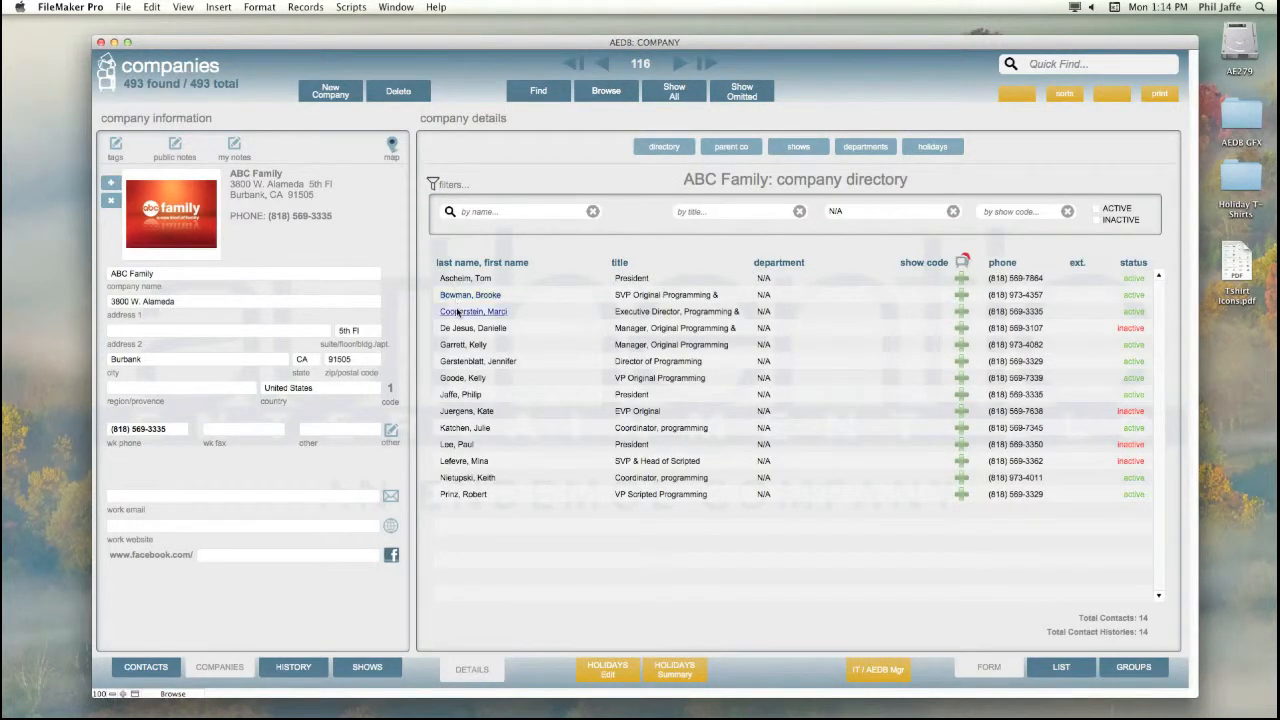
- Delete the SVP Original Programming & Development contact's 2014 holiday entry from their holiday history and close the history window
{"action": "left_click", "coordinate": [961, 294]}
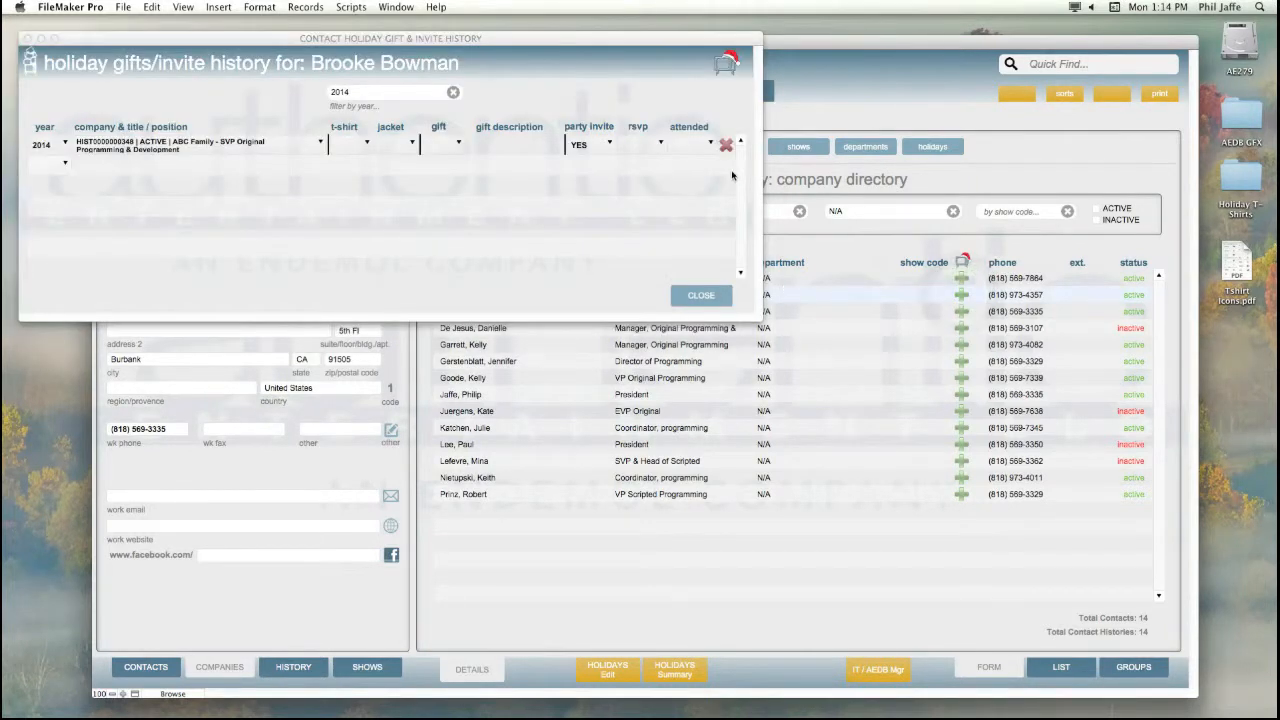
{"action": "left_click", "coordinate": [726, 145]}
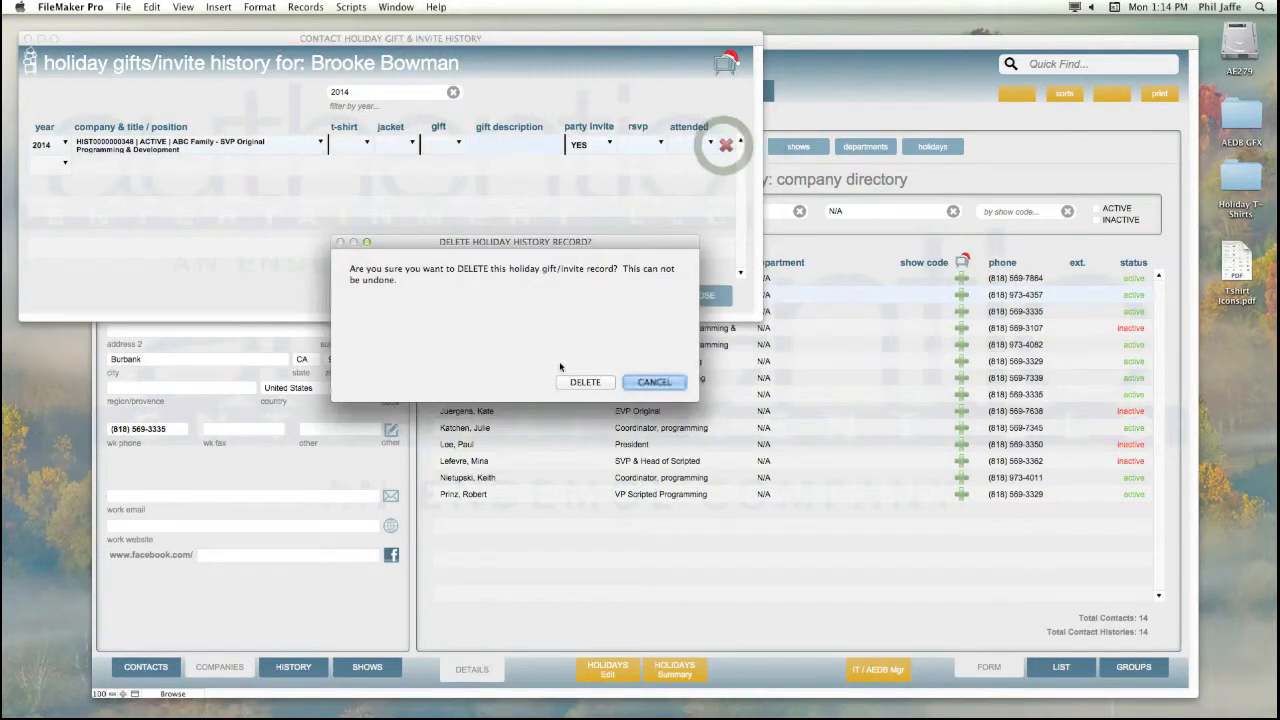
{"action": "left_click", "coordinate": [576, 381]}
{"action": "left_click", "coordinate": [700, 296]}
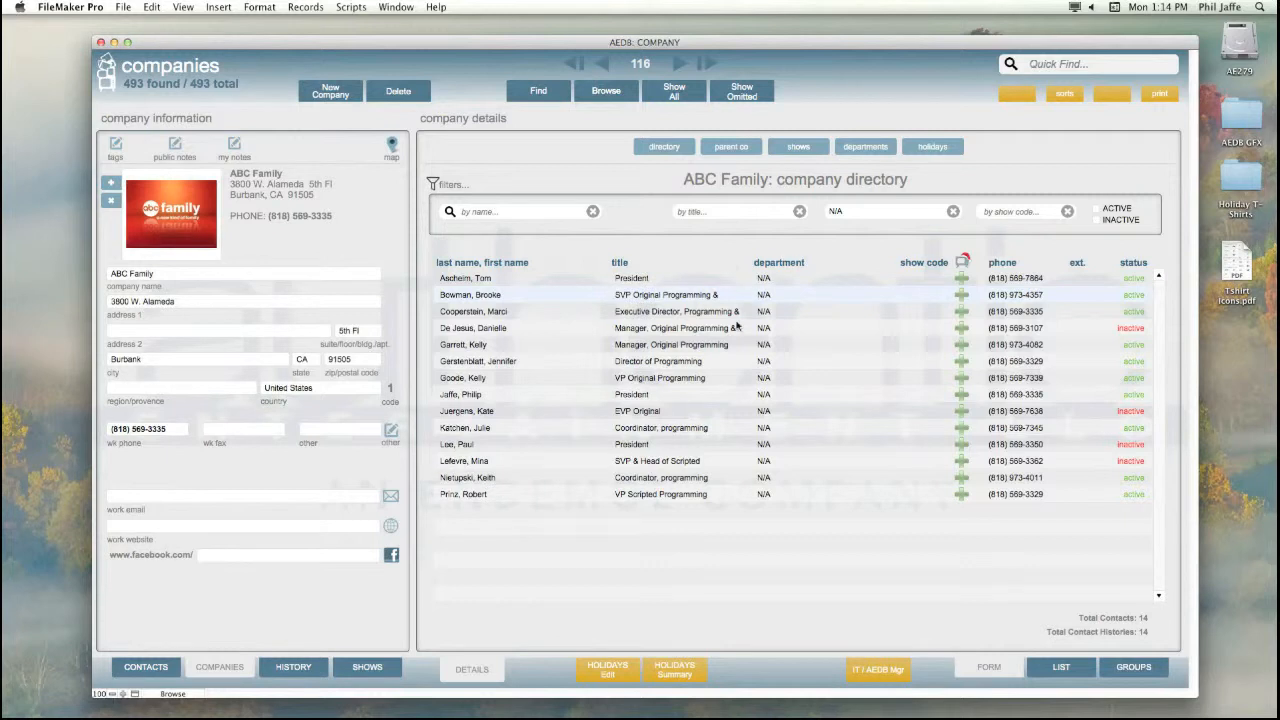
- Open the holidays summary from the ABC Family company record
{"action": "left_click", "coordinate": [673, 670]}
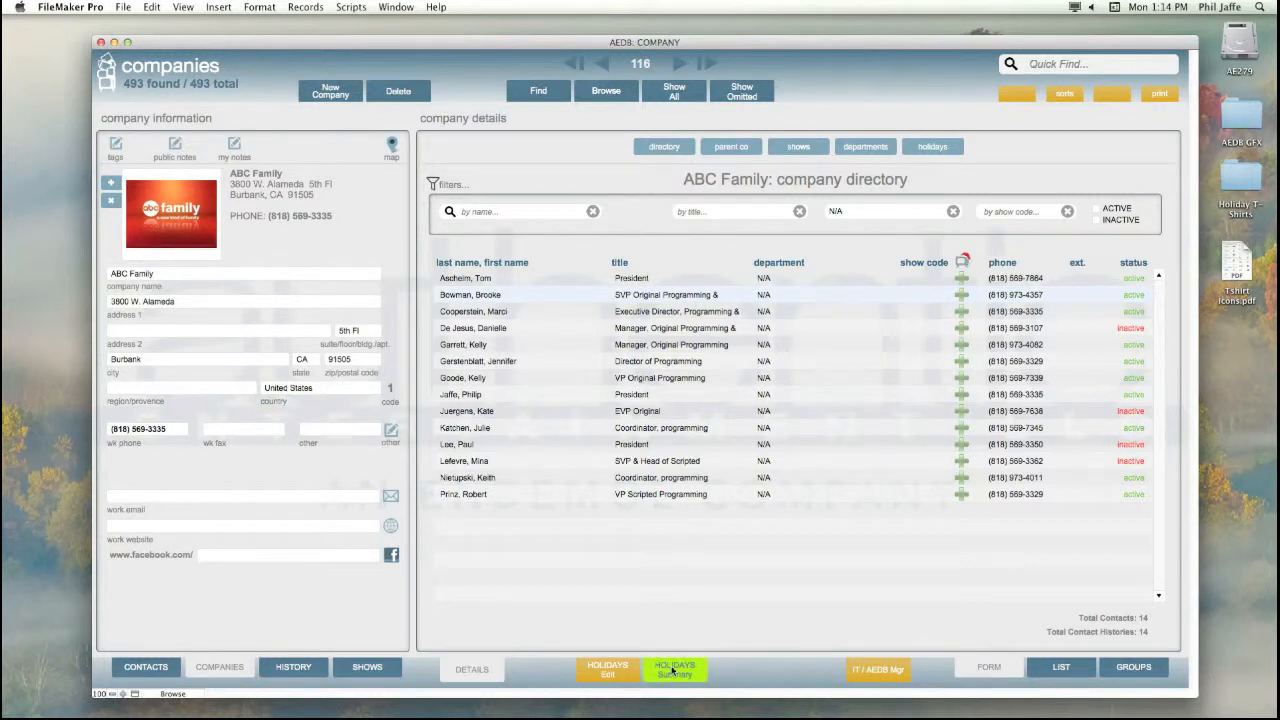